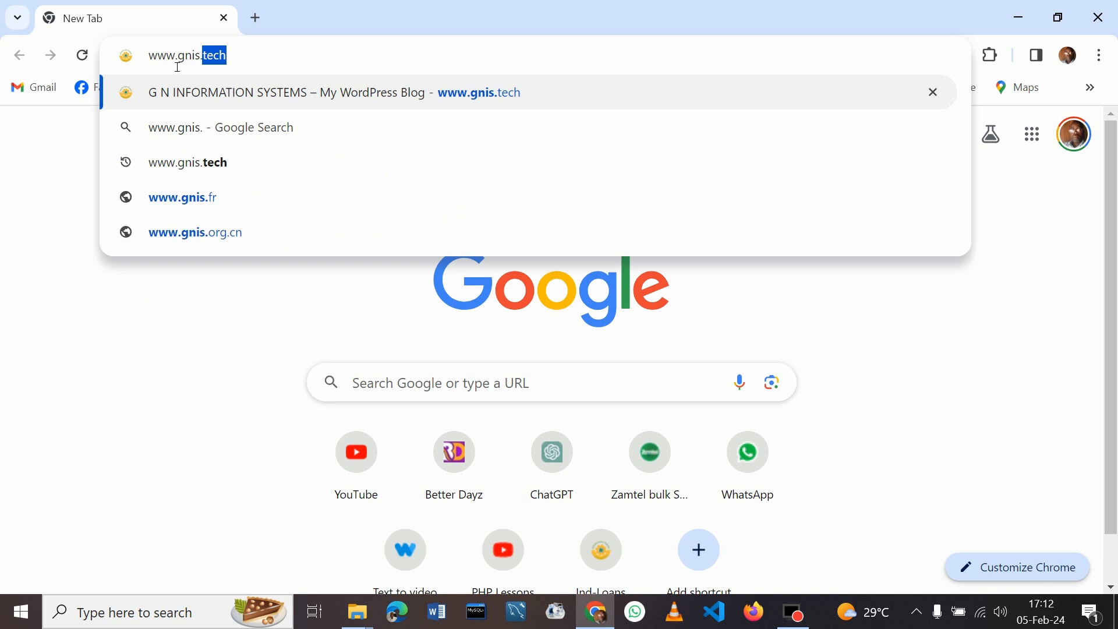
pyautogui.write('tech')
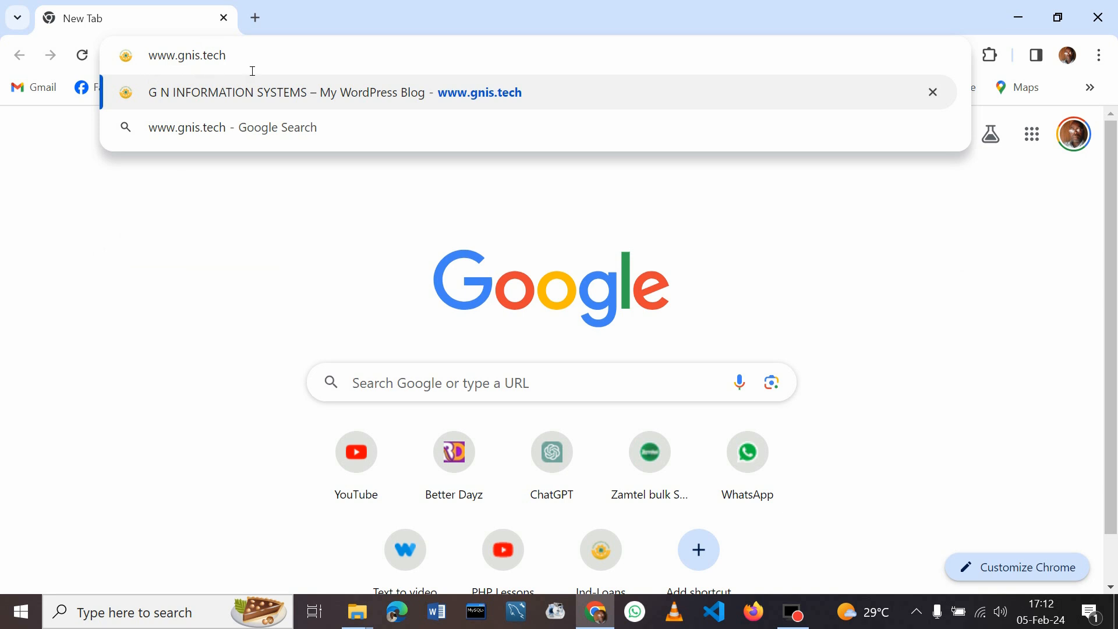
pyautogui.press('Return')
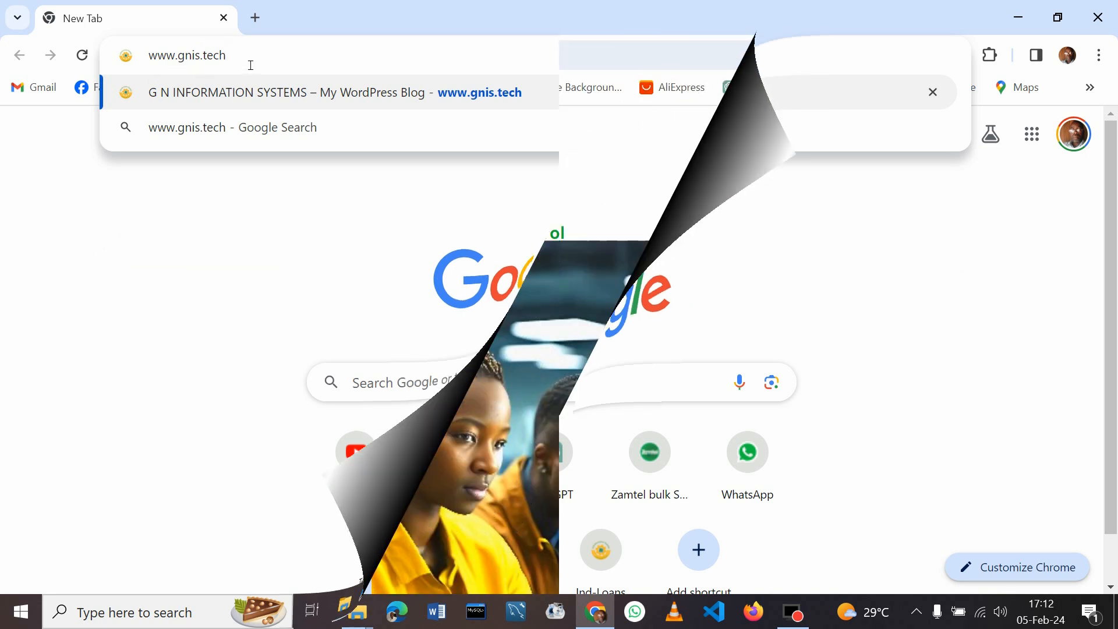
pyautogui.moveTo(1114, 161); pyautogui.dragTo(1116, 332)
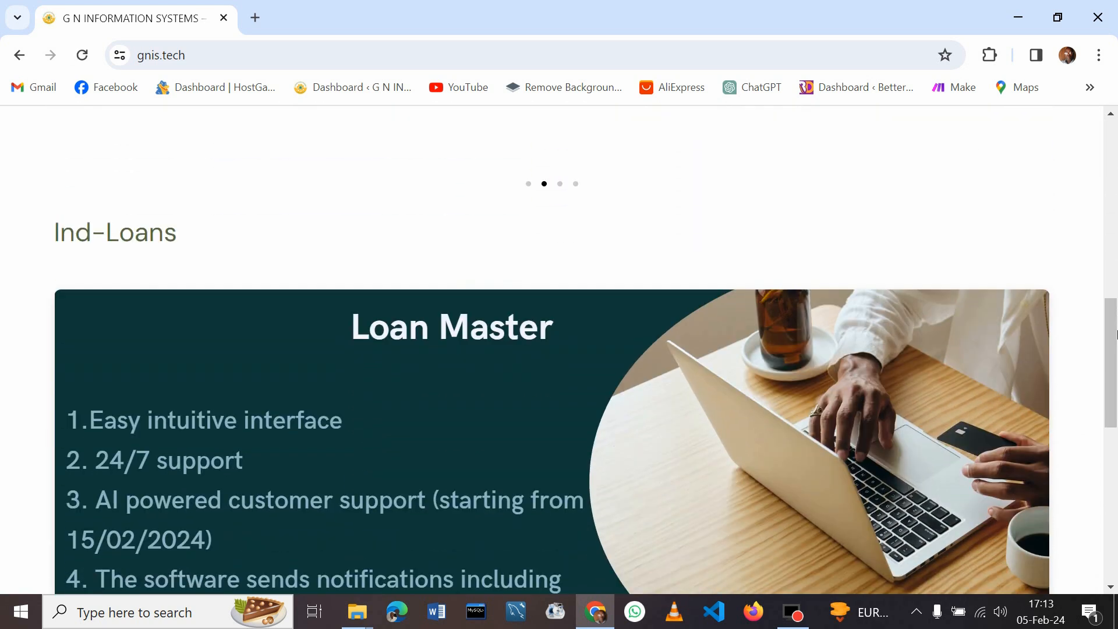
# Open the Ind-Loans link to reach the Loan Master start page in a new tab
pyautogui.click(103, 239)
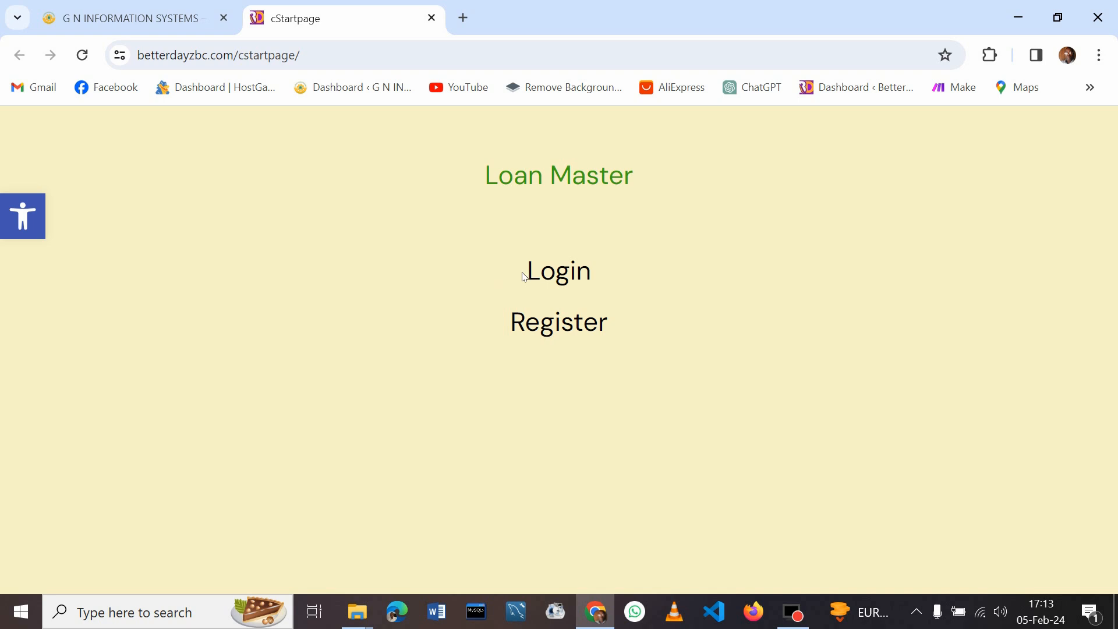
# Log in to Loan Master with the username and password
pyautogui.click(564, 270)
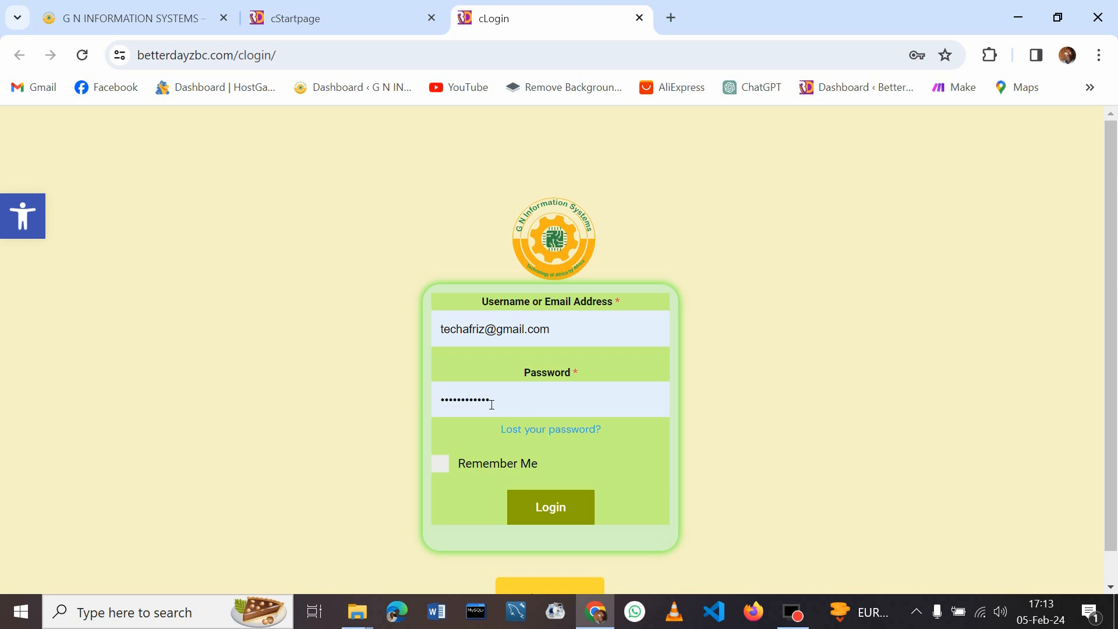
pyautogui.click(559, 510)
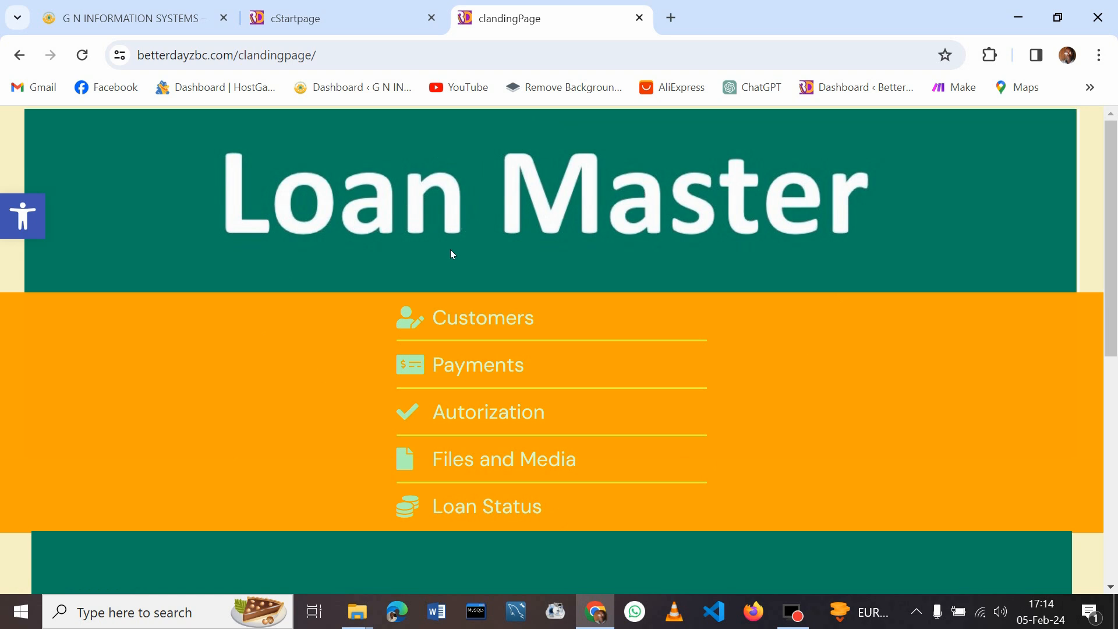
# Open the Customers page and scroll through its customer, Province/Region and Country tables
pyautogui.click(490, 320)
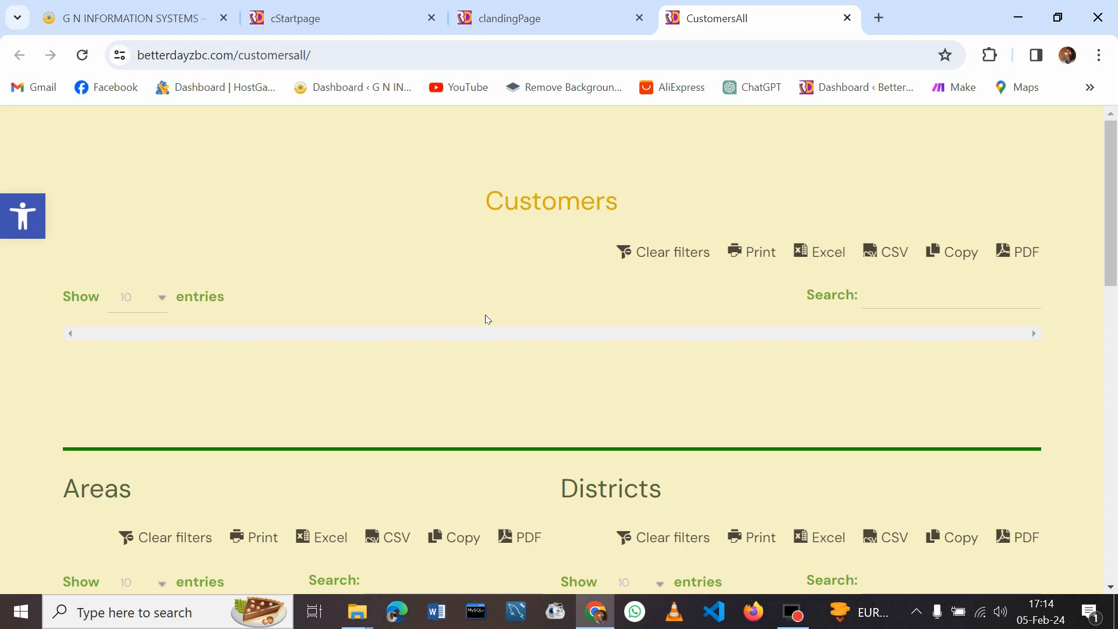
pyautogui.moveTo(1114, 151); pyautogui.dragTo(467, 360)
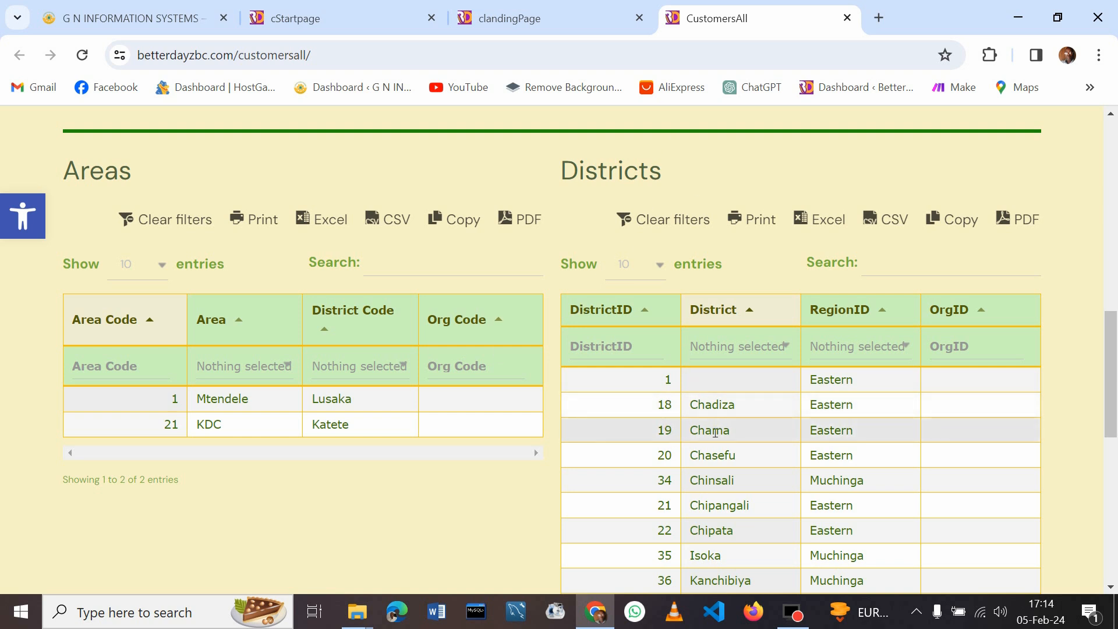
pyautogui.moveTo(1115, 333); pyautogui.dragTo(1117, 351)
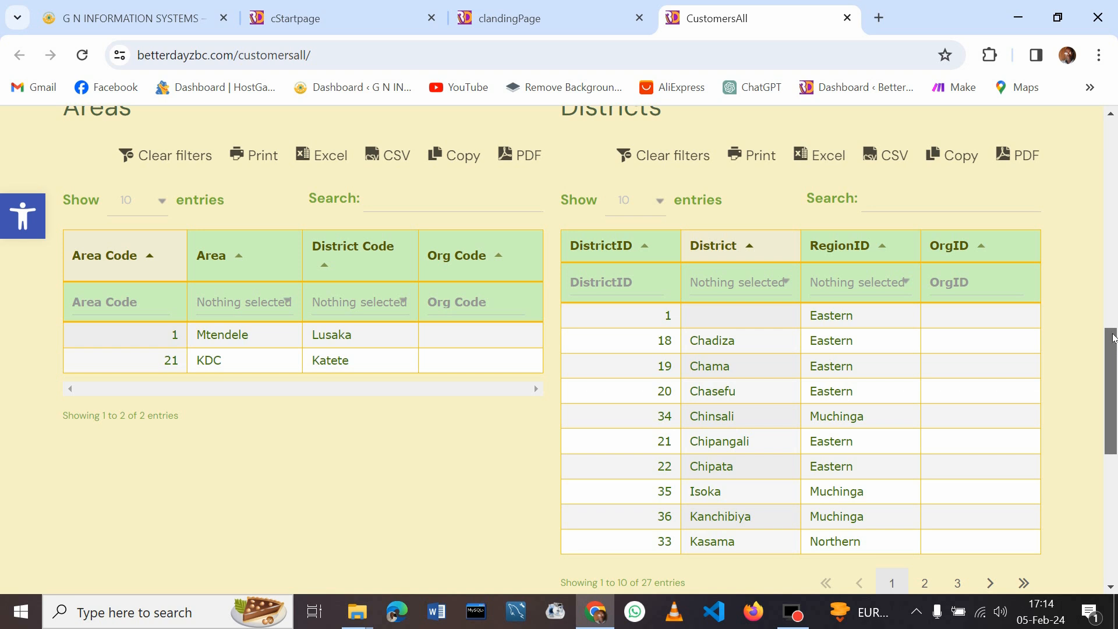
pyautogui.moveTo(1114, 342); pyautogui.dragTo(1105, 319)
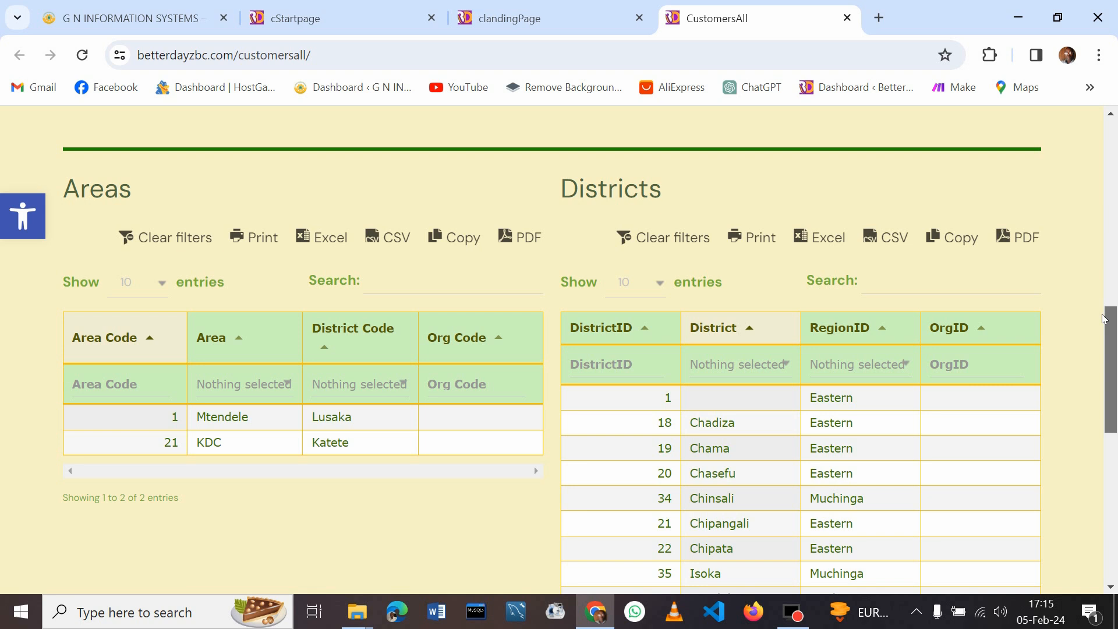
pyautogui.moveTo(1105, 319); pyautogui.dragTo(1105, 318)
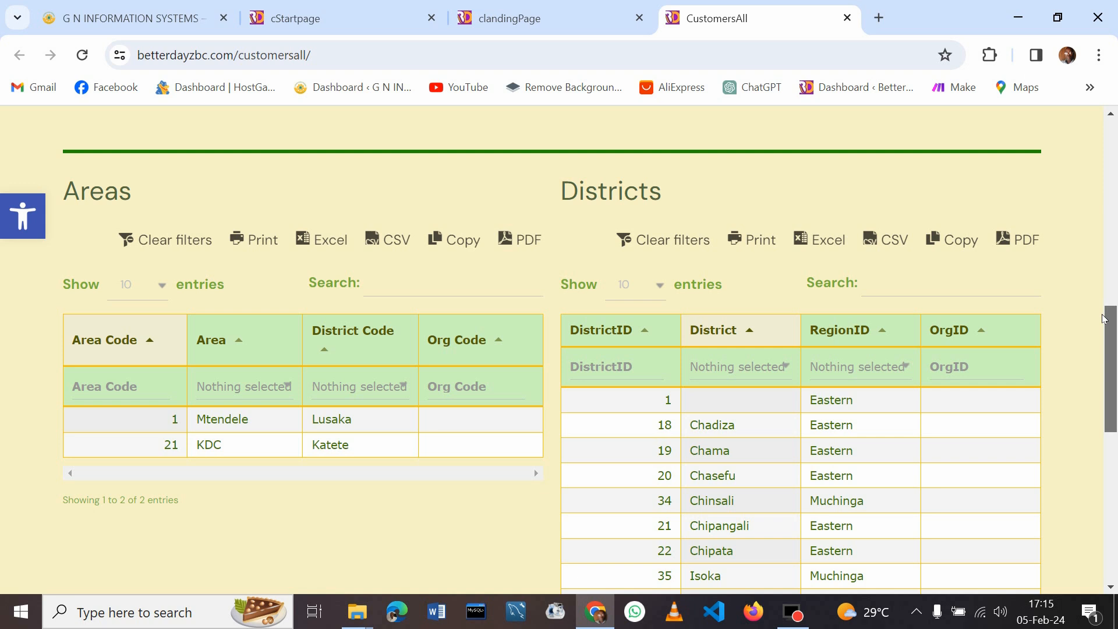
pyautogui.moveTo(1105, 318); pyautogui.dragTo(1113, 461)
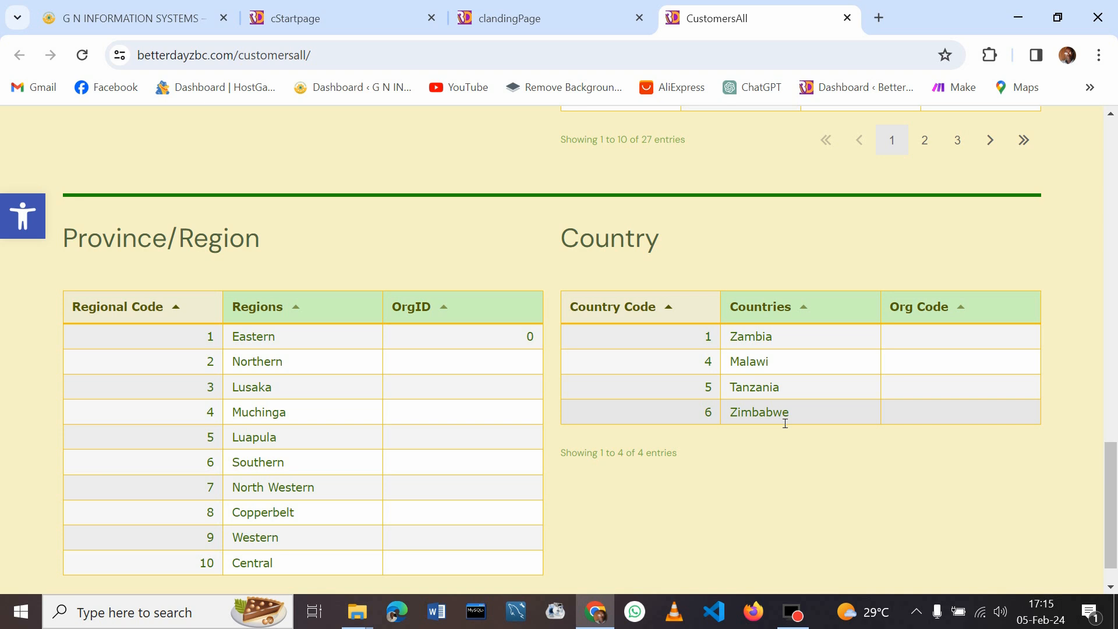
pyautogui.moveTo(1115, 501); pyautogui.dragTo(1107, 405)
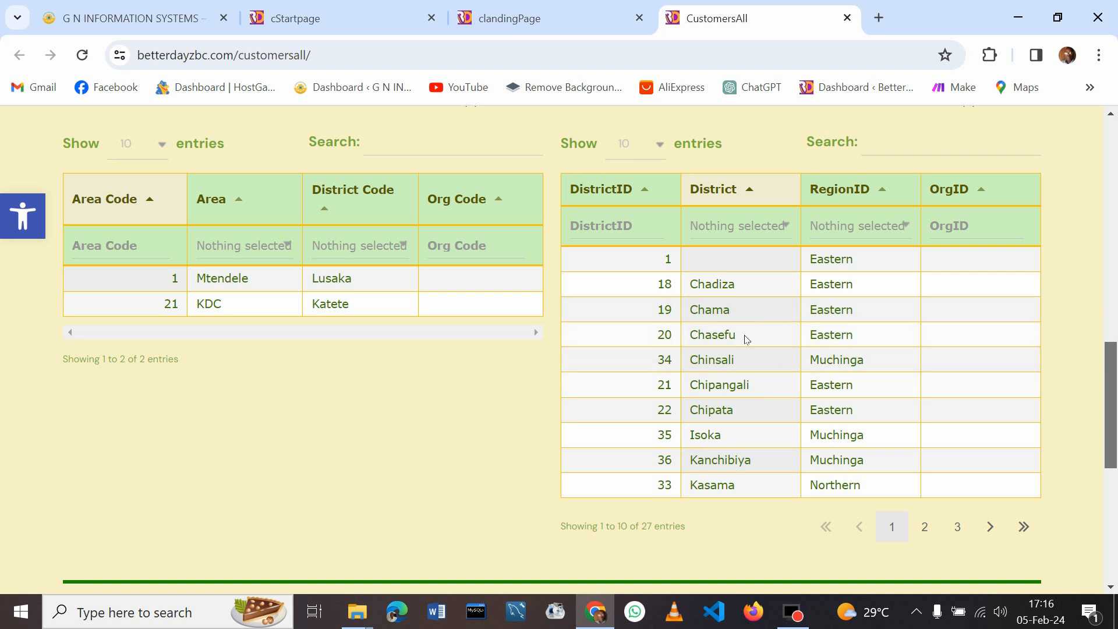
pyautogui.moveTo(1111, 351); pyautogui.dragTo(1098, 333)
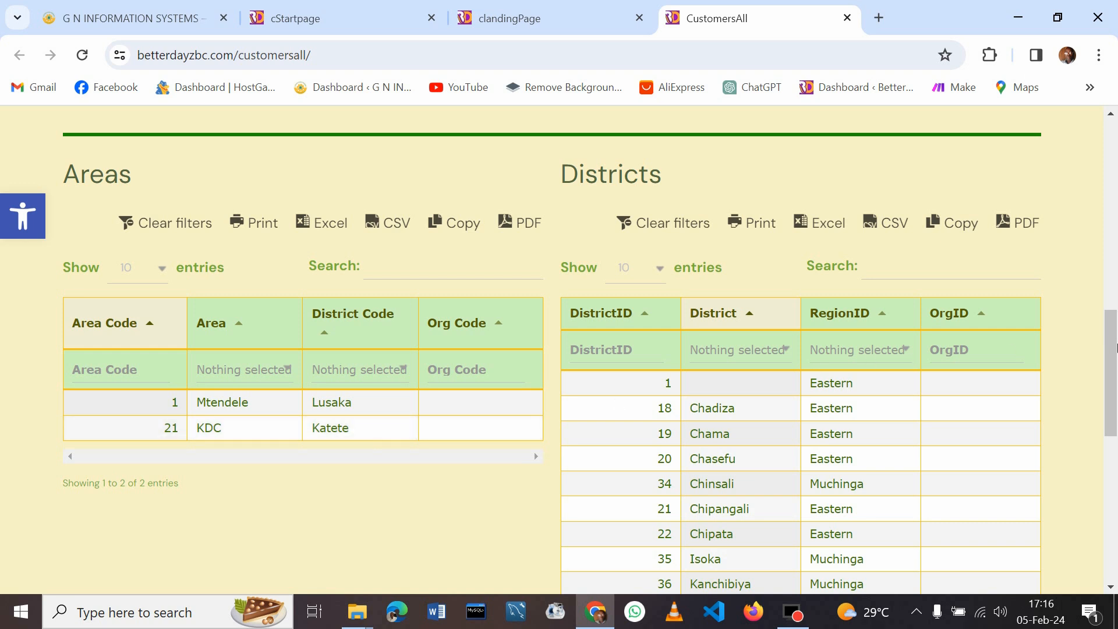
pyautogui.scroll(2, 1115, 343)
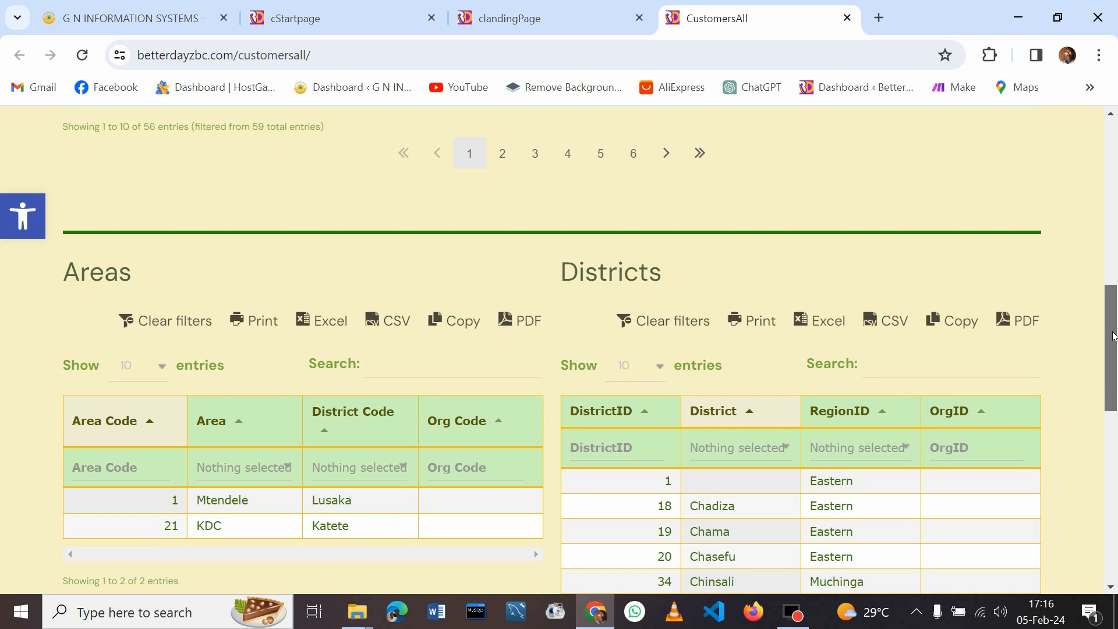
pyautogui.scroll(7, 1097, 303)
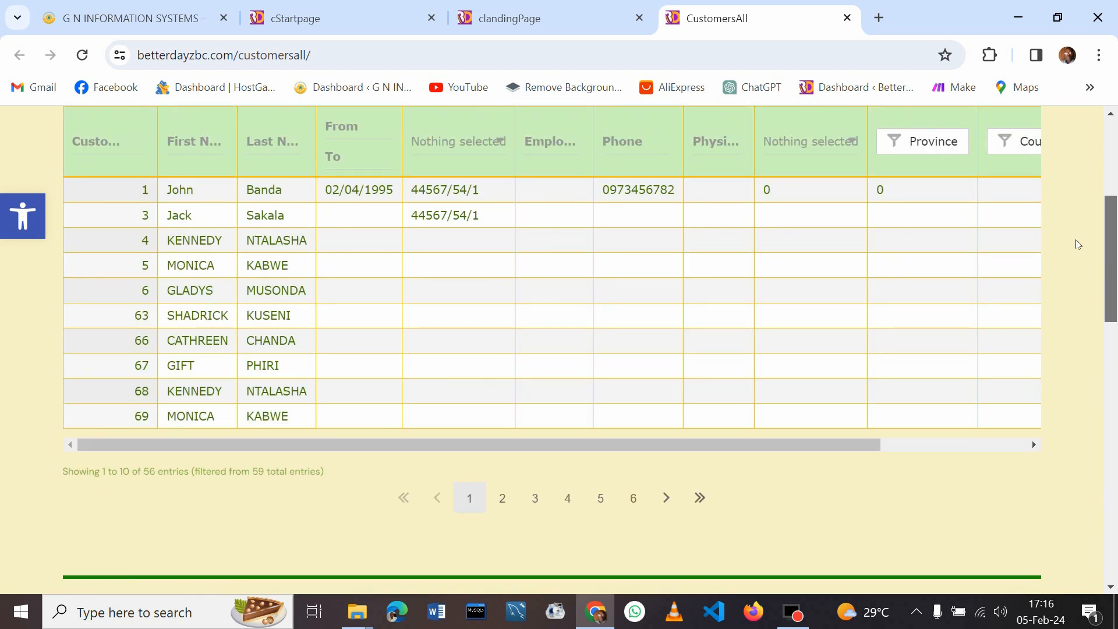
pyautogui.scroll(-1, 1066, 199)
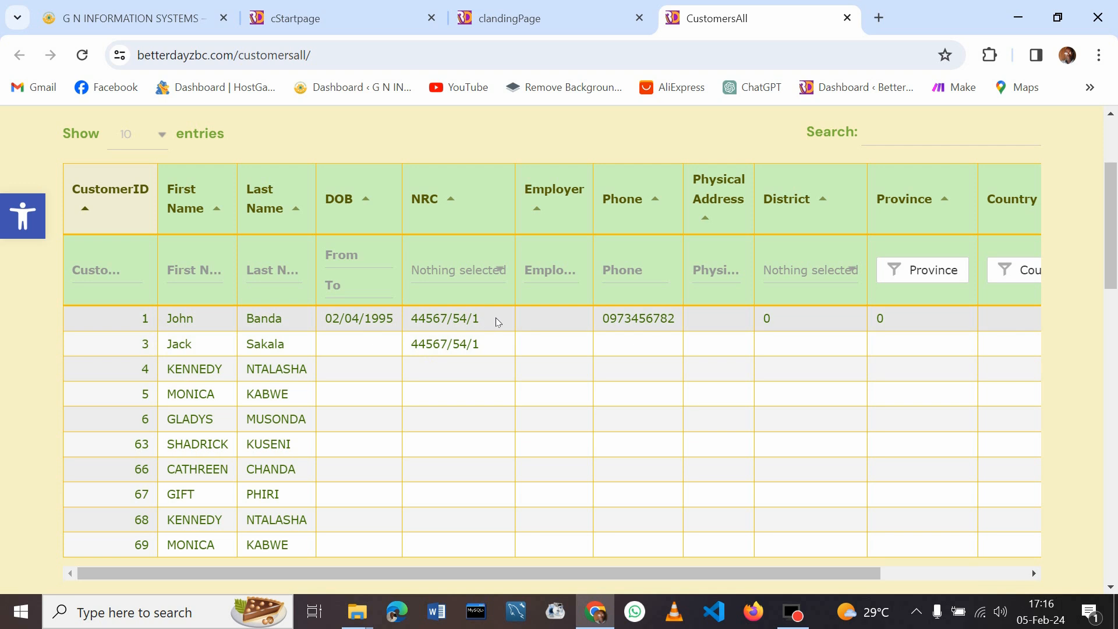
# Edit customer 3's record to enter date of birth 2/2/1990 and save it
pyautogui.click(376, 346)
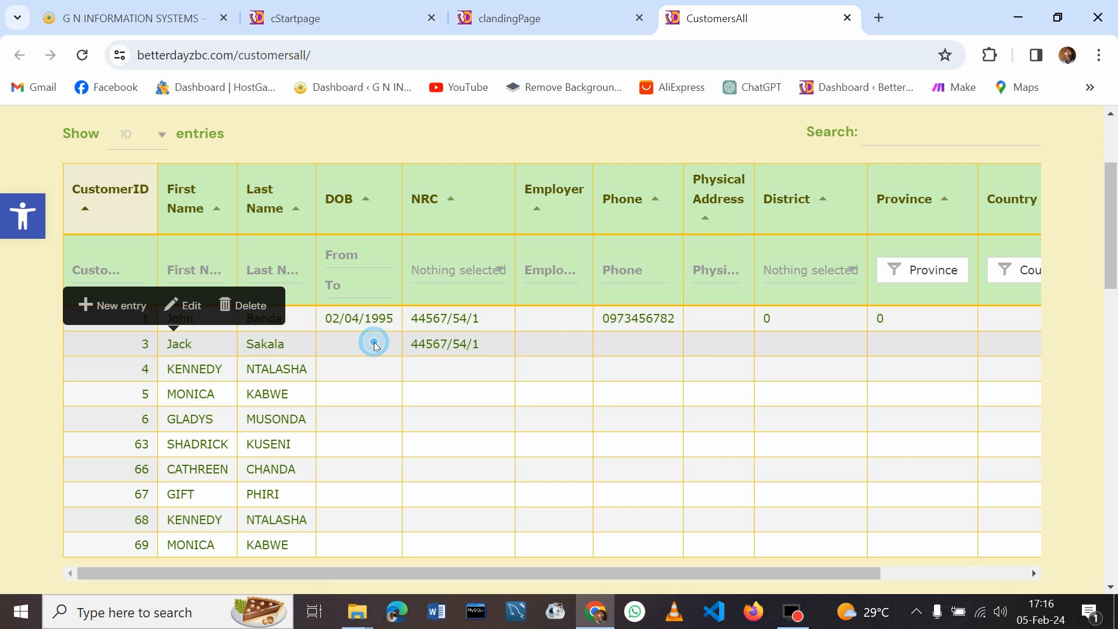
pyautogui.click(192, 307)
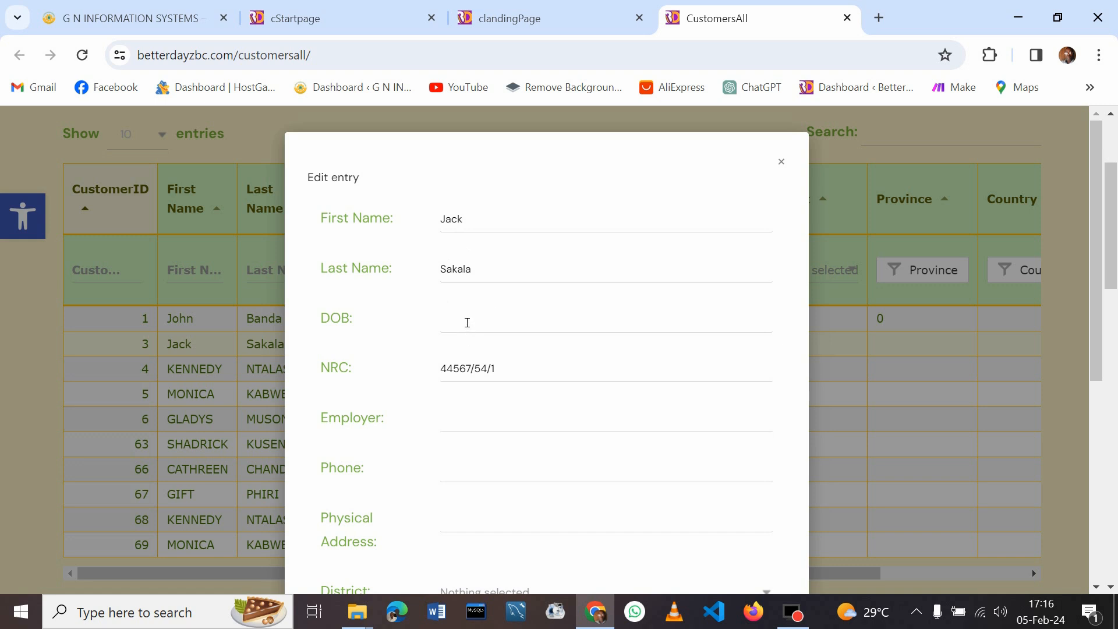
pyautogui.click(467, 322)
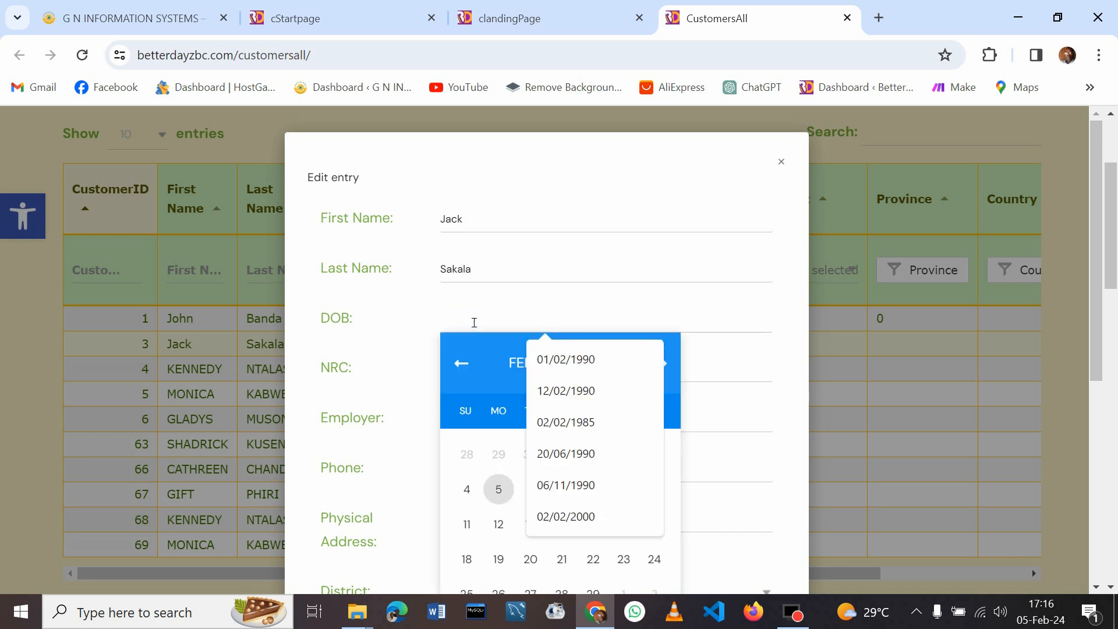
pyautogui.write('2/')
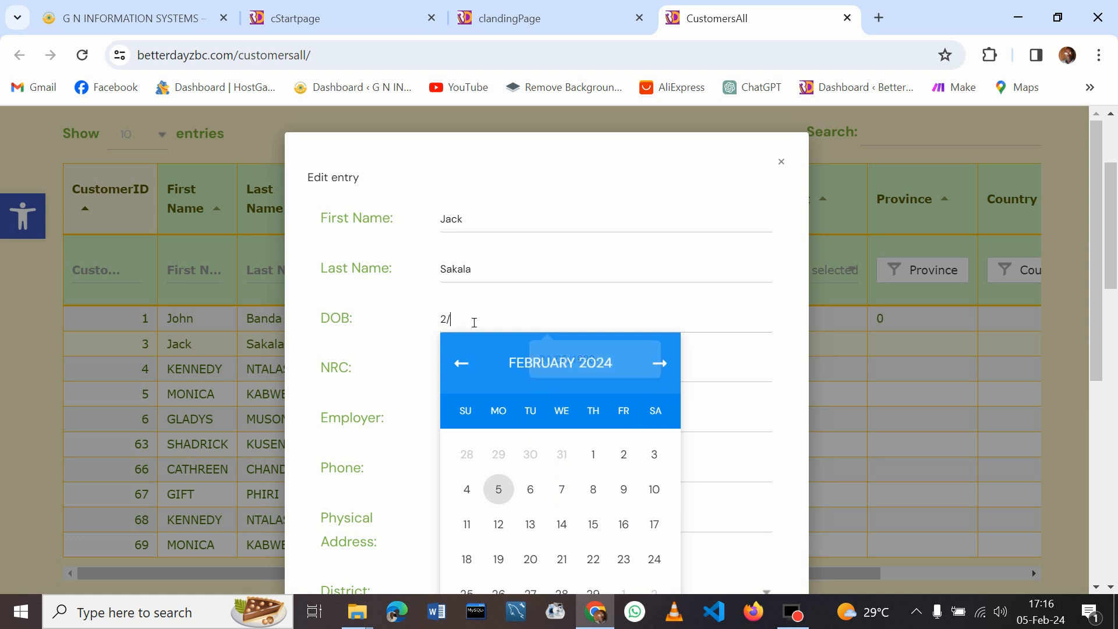
pyautogui.write('2/1990')
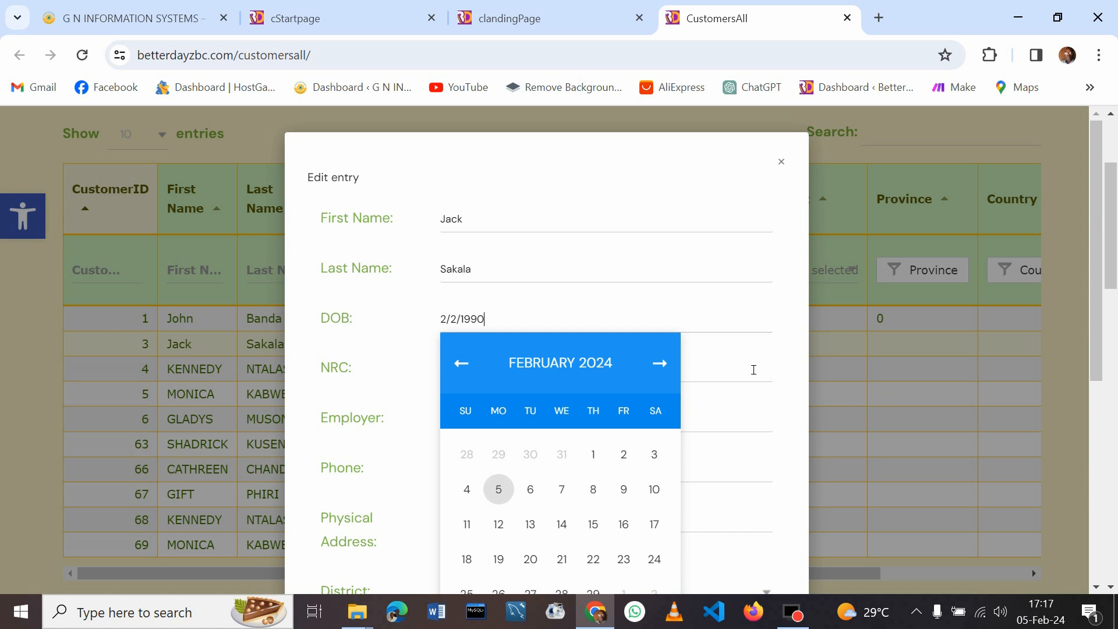
pyautogui.click(754, 370)
pyautogui.moveTo(1096, 235); pyautogui.dragTo(1096, 317)
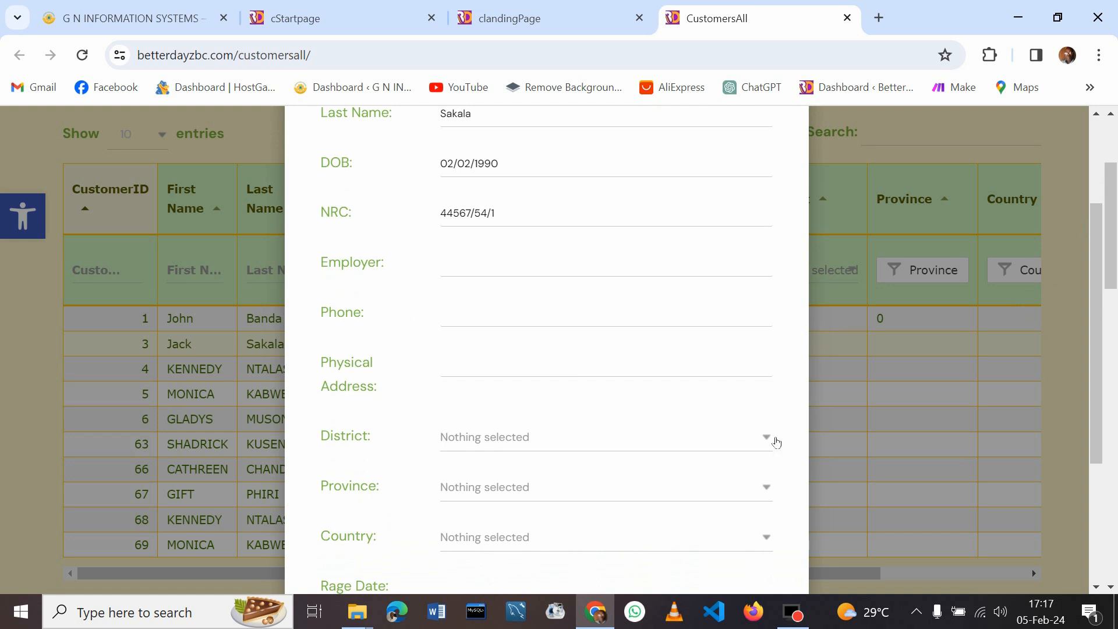
pyautogui.moveTo(1096, 283); pyautogui.dragTo(1087, 400)
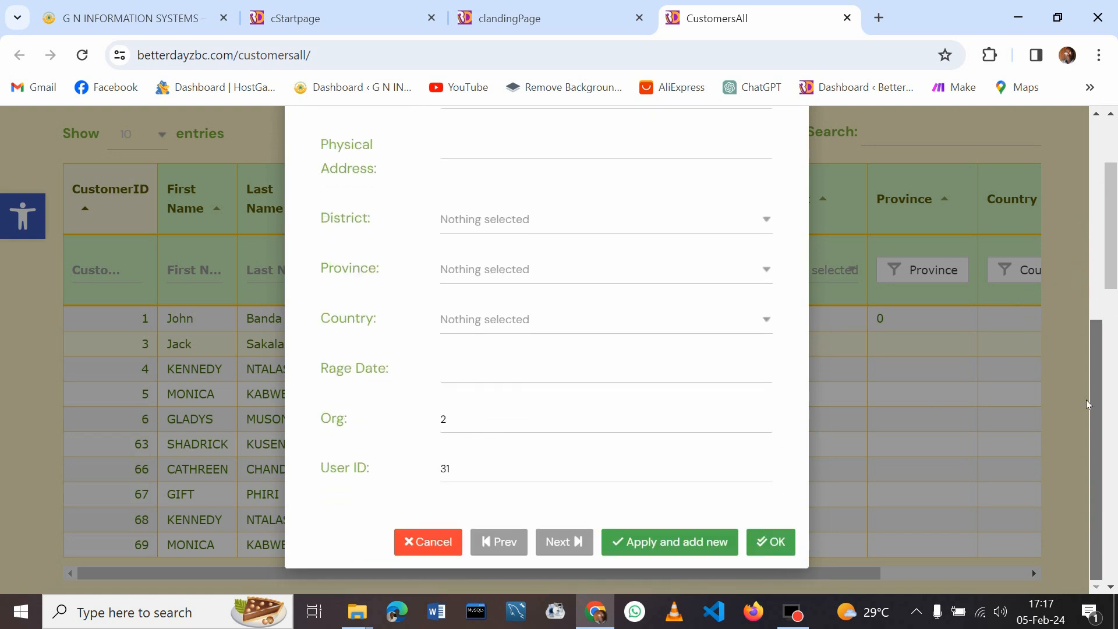
pyautogui.click(784, 543)
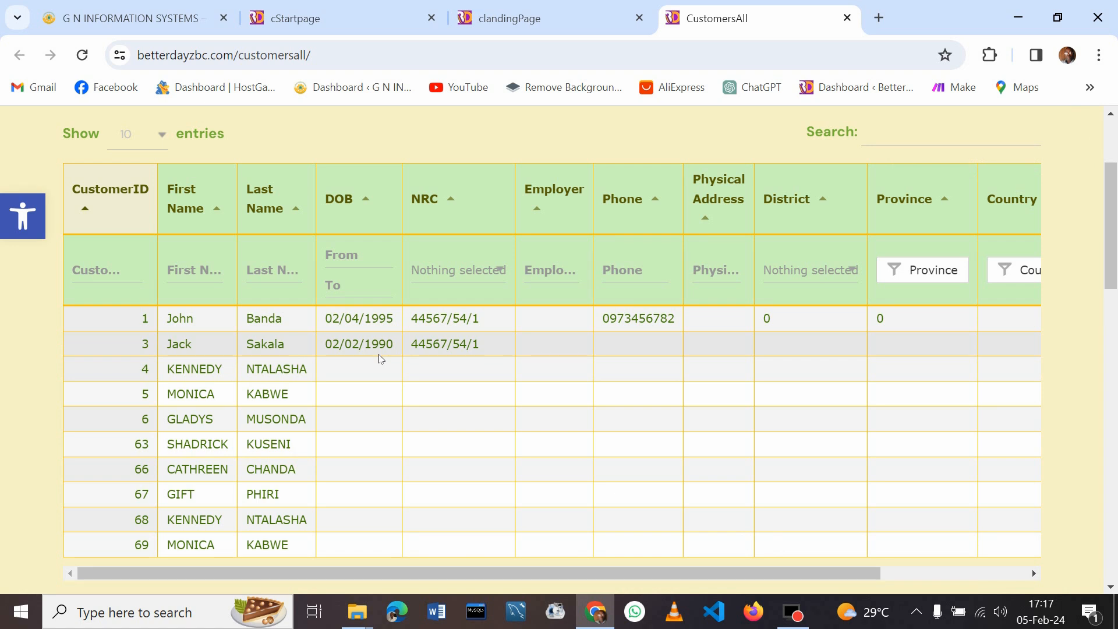
# Reopen customer 3's record, save it again, and select a customer row
pyautogui.click(283, 349)
pyautogui.click(192, 306)
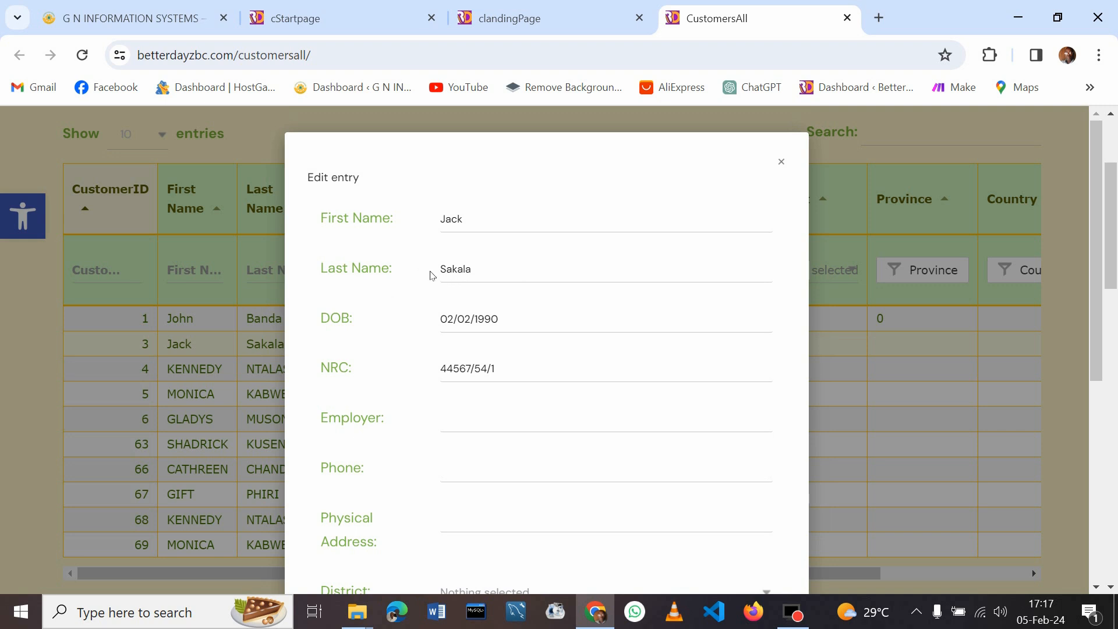
pyautogui.moveTo(1096, 257); pyautogui.dragTo(1079, 486)
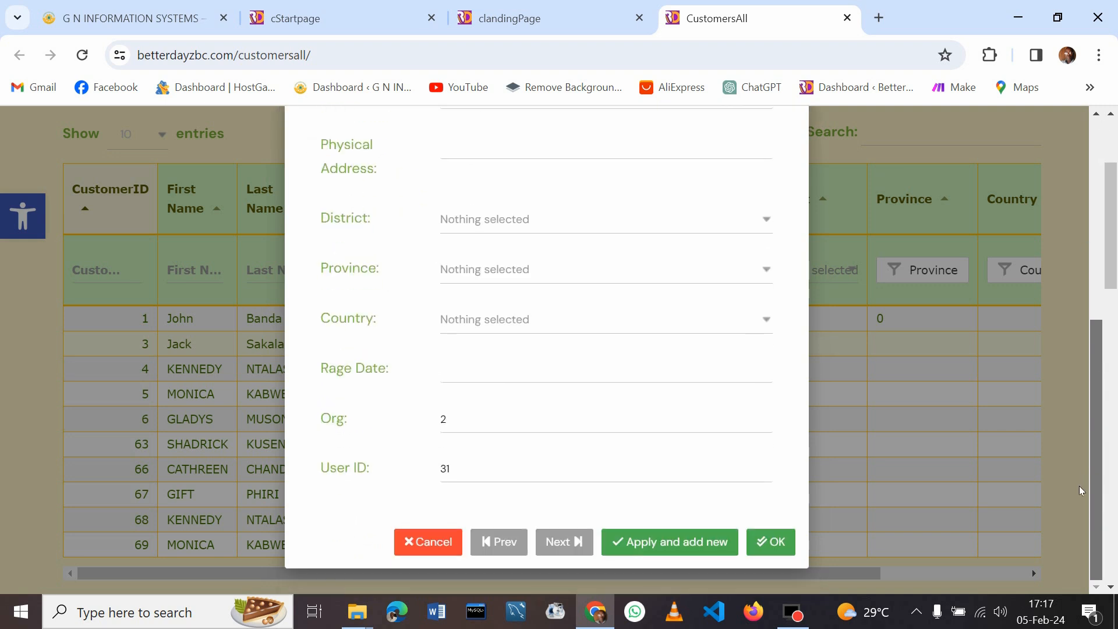
pyautogui.click(778, 547)
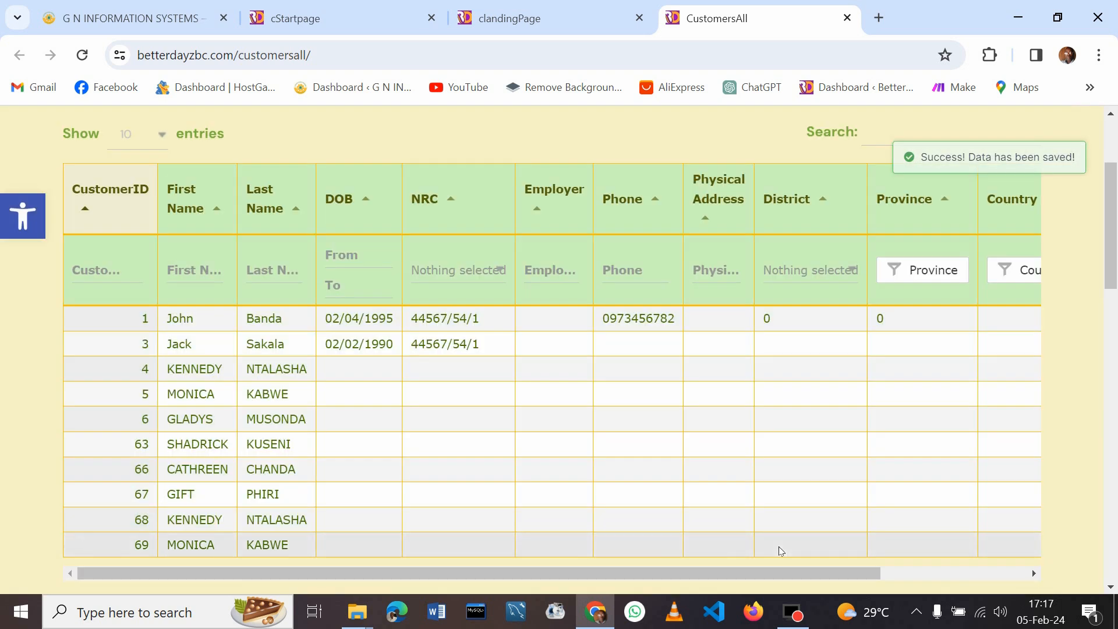
pyautogui.click(447, 369)
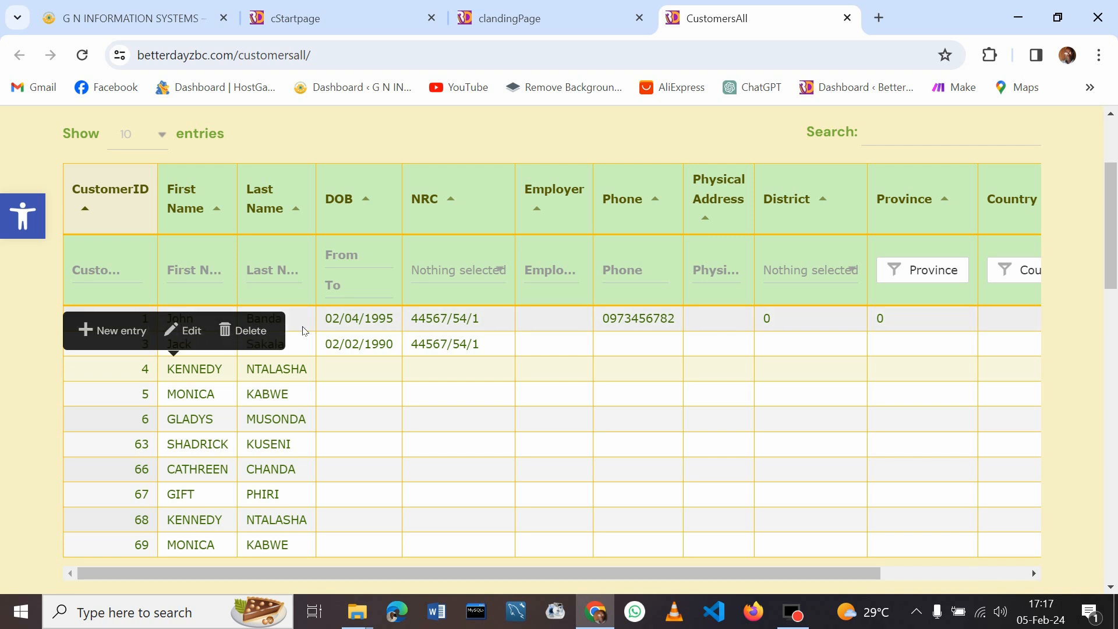
# Start a new customer entry with the customer's first and last name and DOB 12/6/1985
pyautogui.click(123, 331)
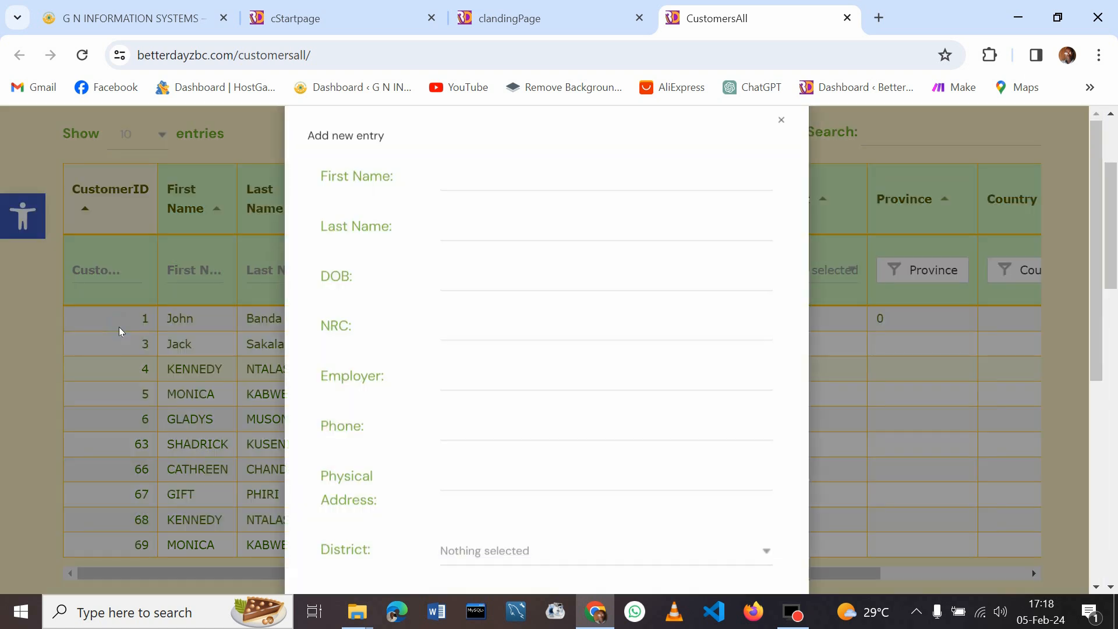
pyautogui.click(486, 236)
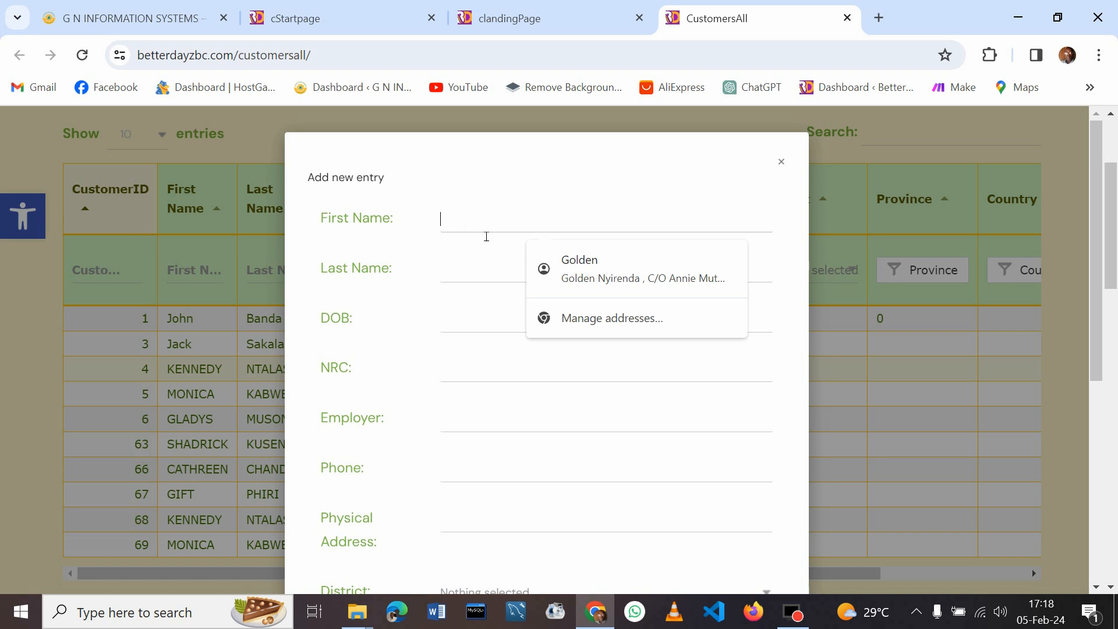
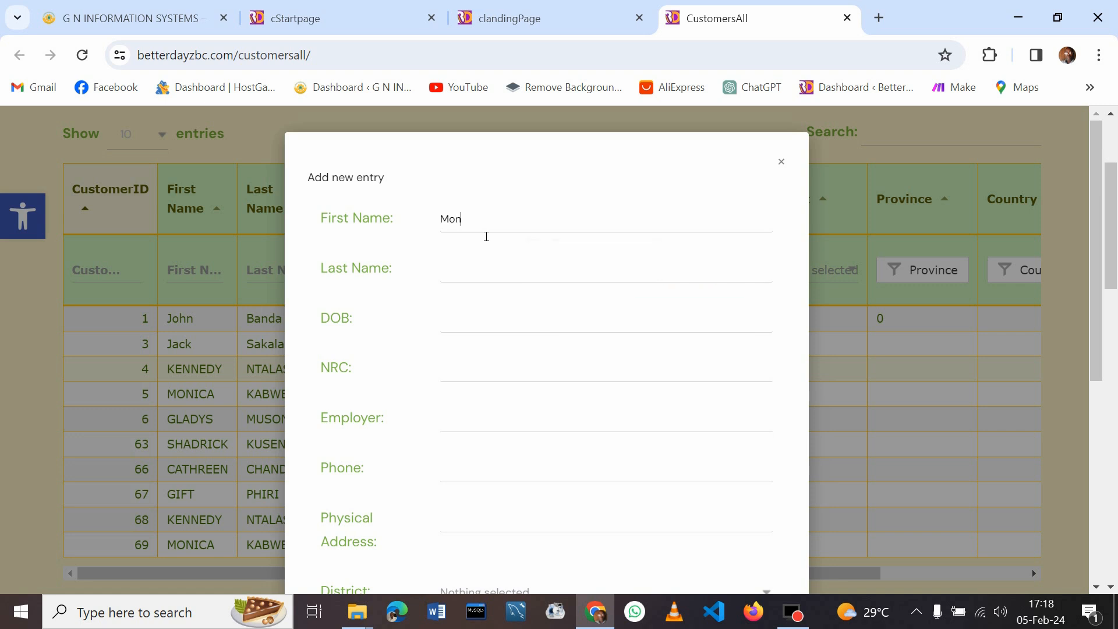
pyautogui.click(462, 272)
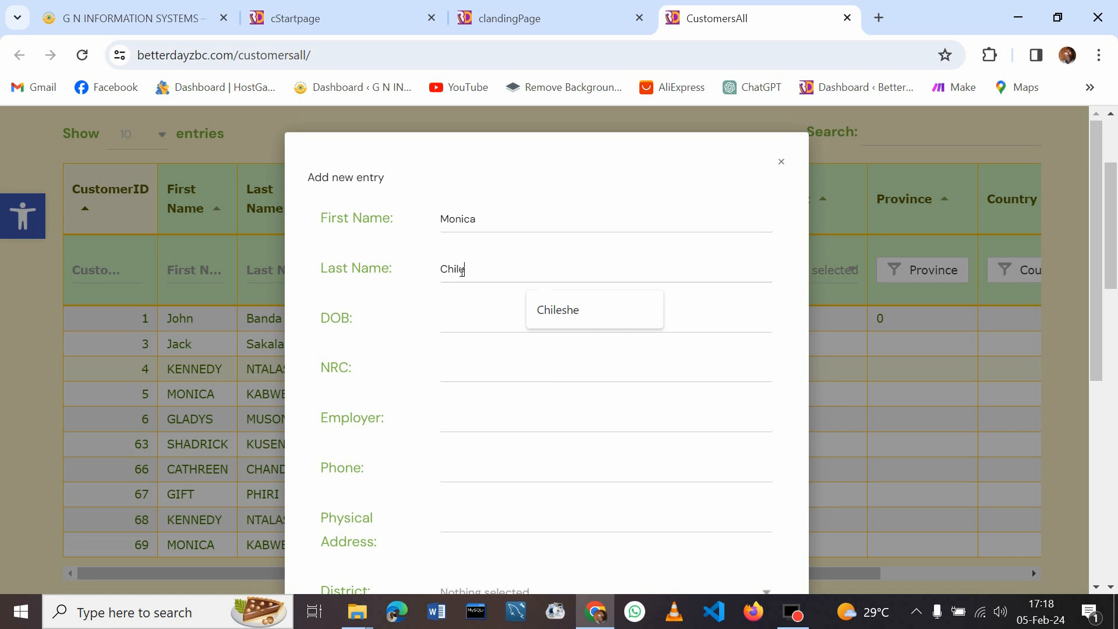
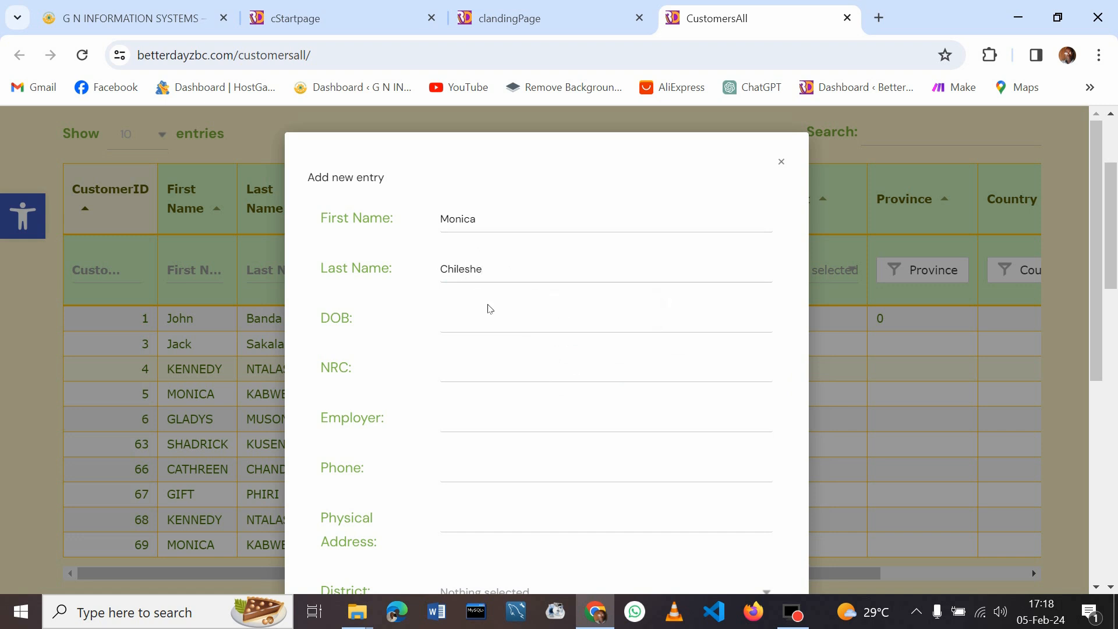
pyautogui.click(502, 320)
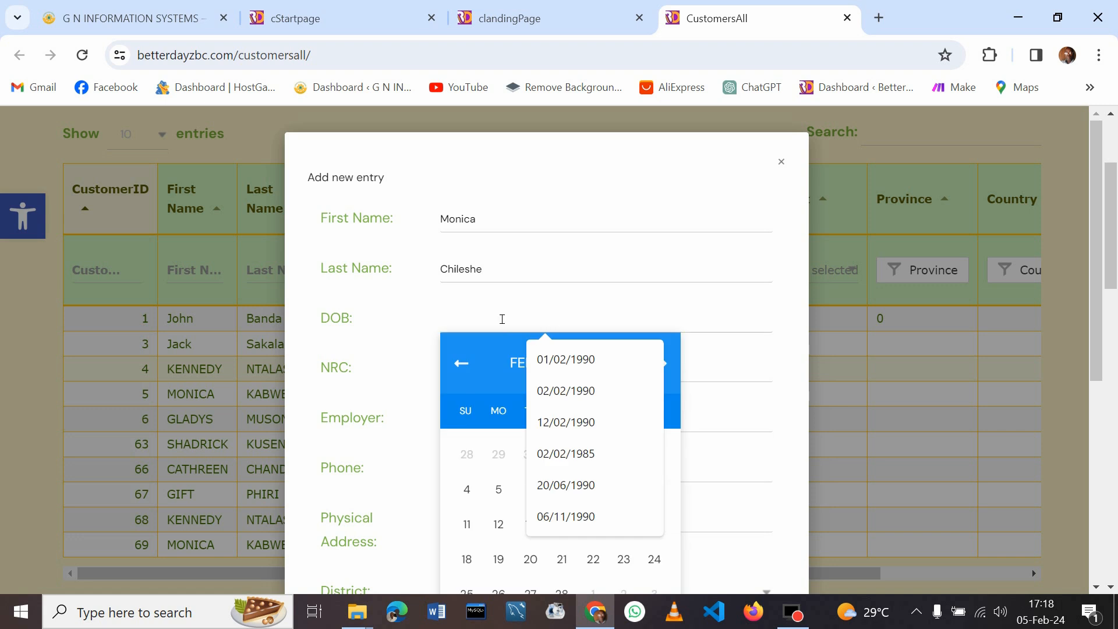
pyautogui.write('12/')
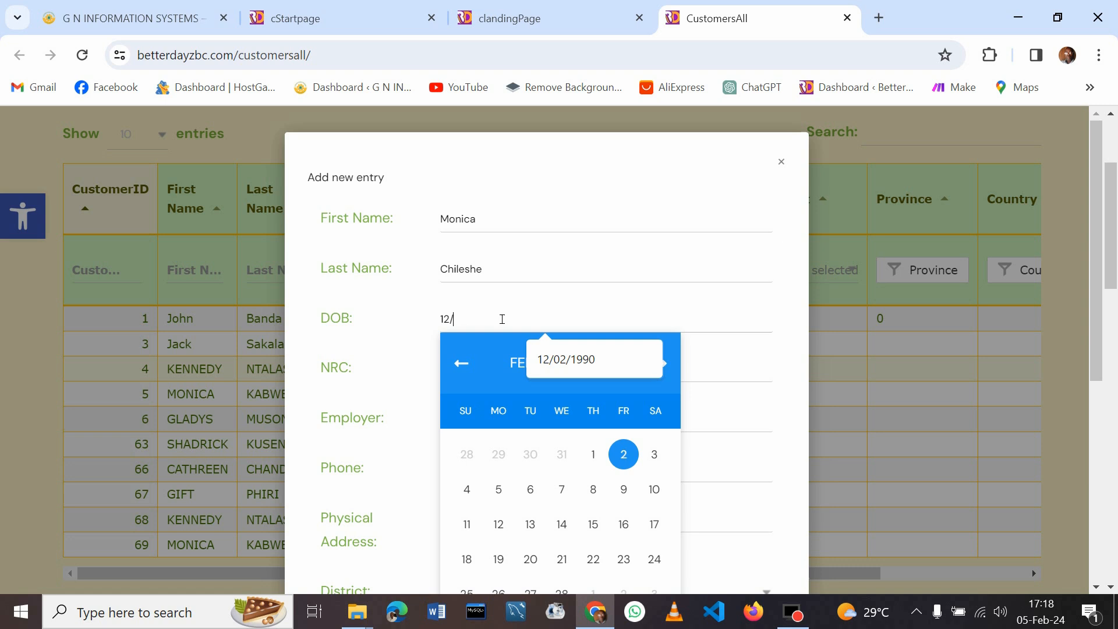
pyautogui.write('6/')
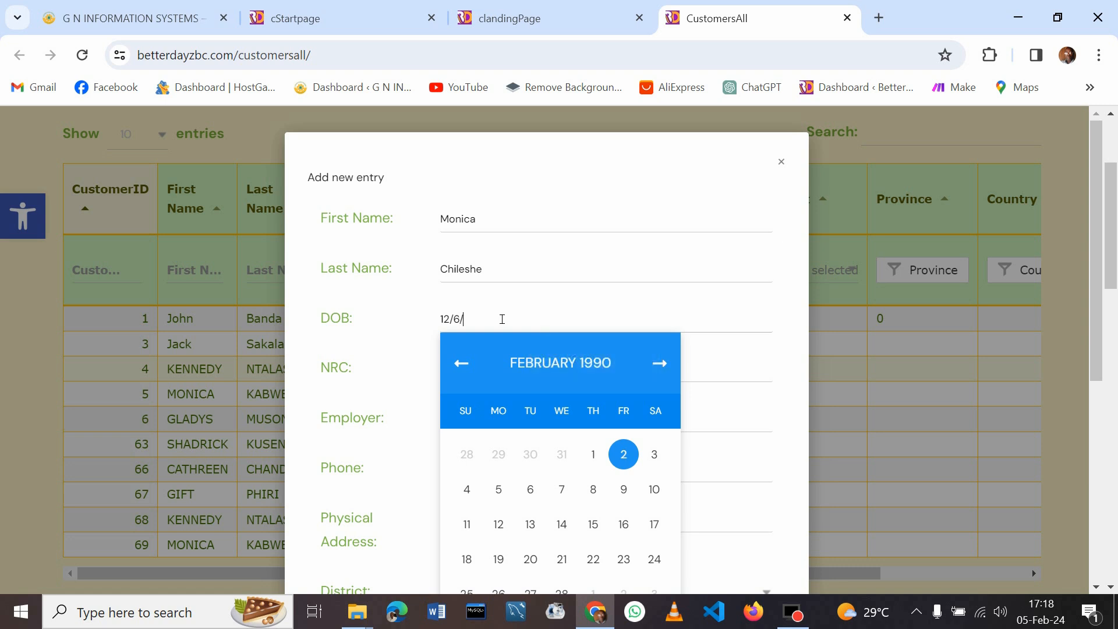
pyautogui.write('1985')
# Fill the NRC number, phone number and physical address from saved autofill suggestions
pyautogui.click(751, 377)
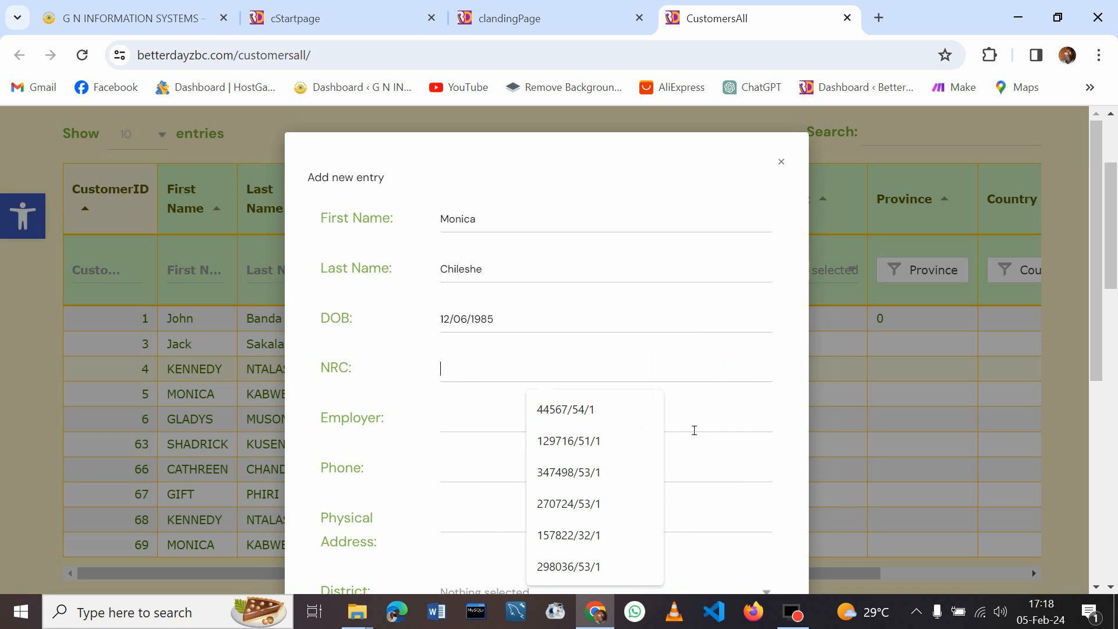
pyautogui.click(600, 480)
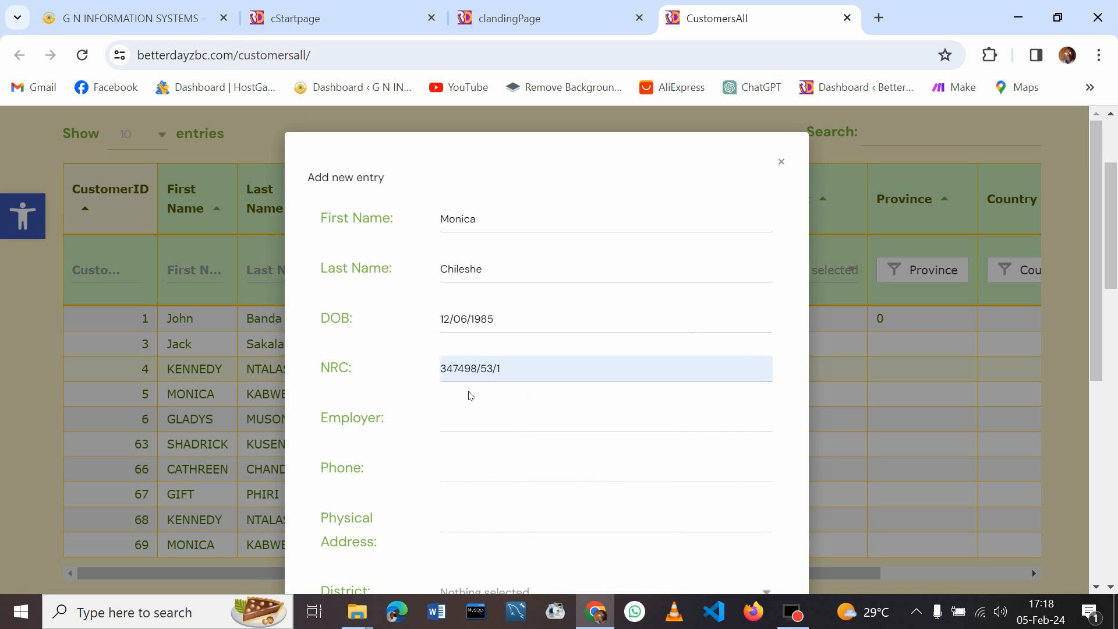
pyautogui.click(500, 418)
pyautogui.click(1098, 265)
pyautogui.moveTo(1097, 265); pyautogui.dragTo(1097, 330)
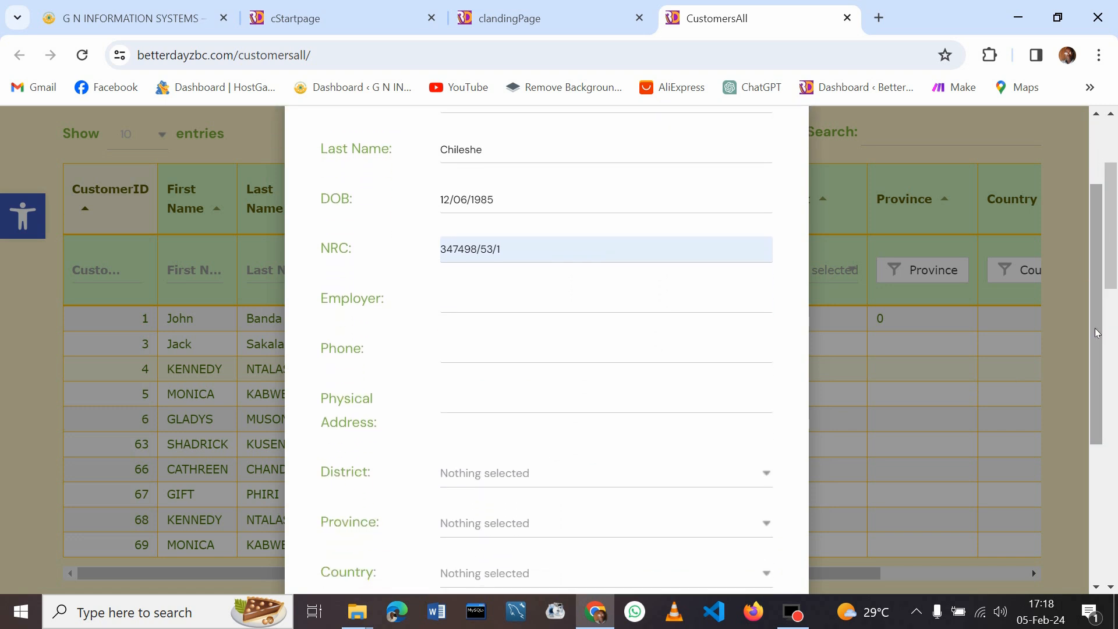
pyautogui.click(477, 307)
pyautogui.click(465, 357)
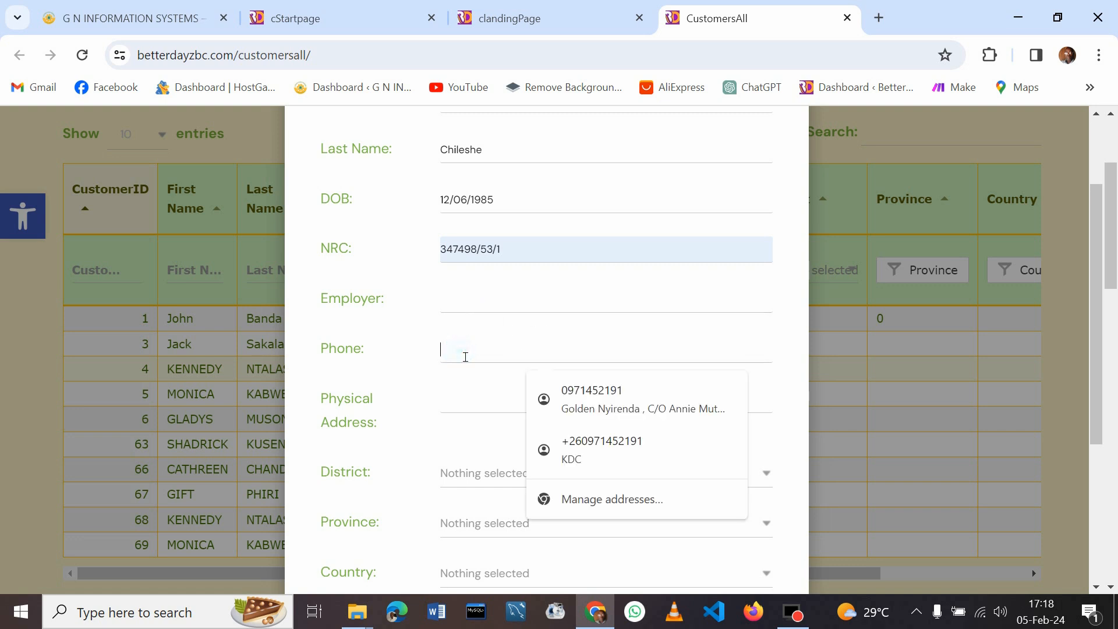
pyautogui.click(594, 389)
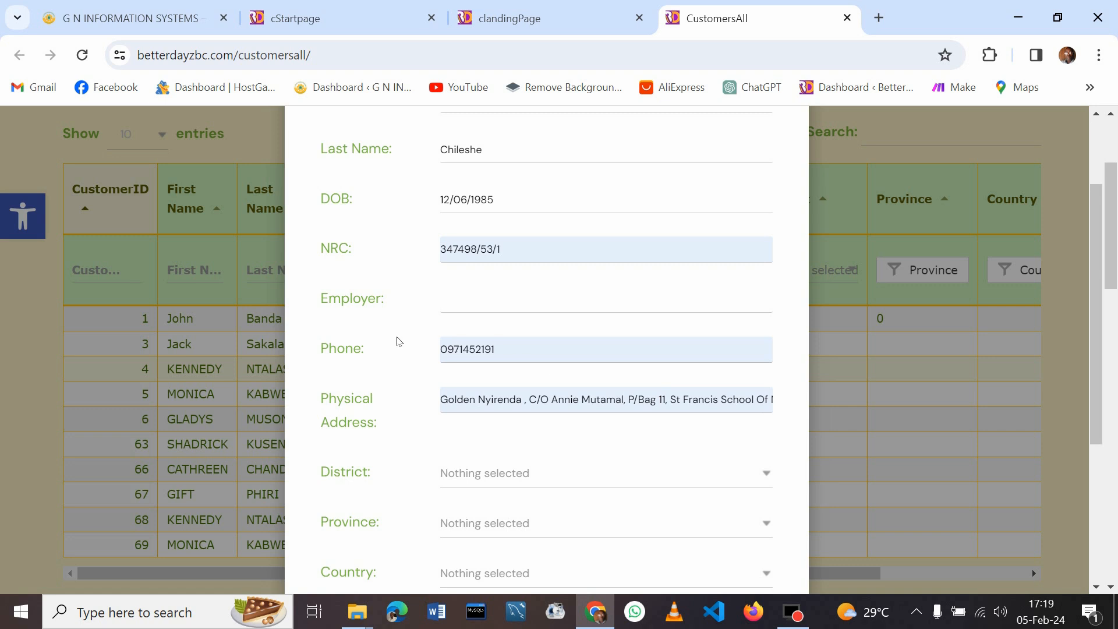
pyautogui.moveTo(1098, 300); pyautogui.dragTo(1099, 354)
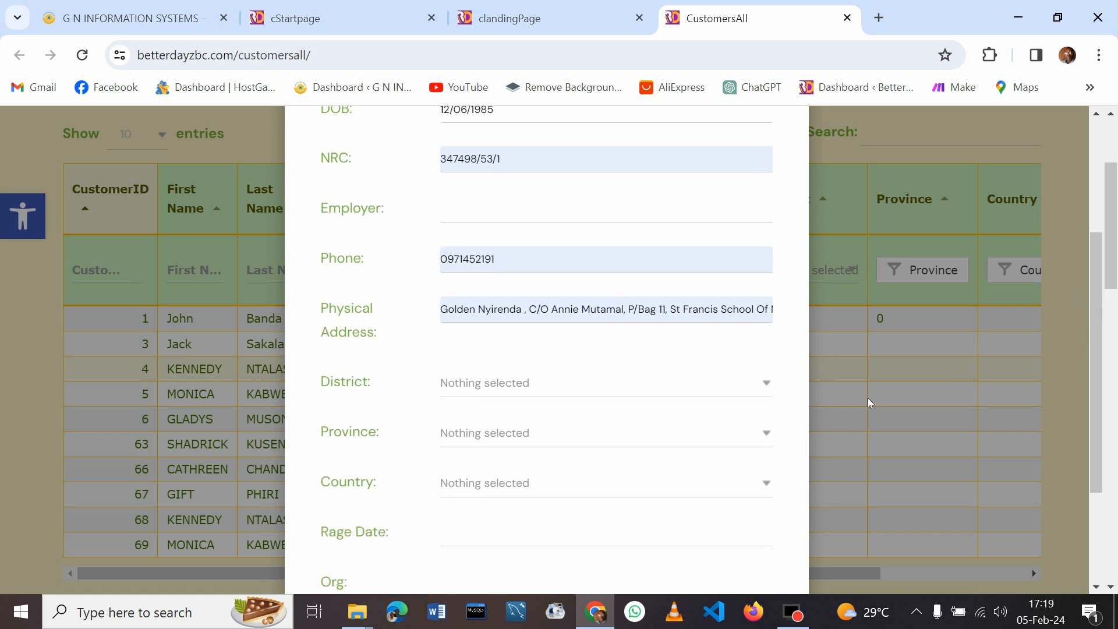
# Choose Lusaka for both district and province and Zambia for country from the dropdowns
pyautogui.click(768, 387)
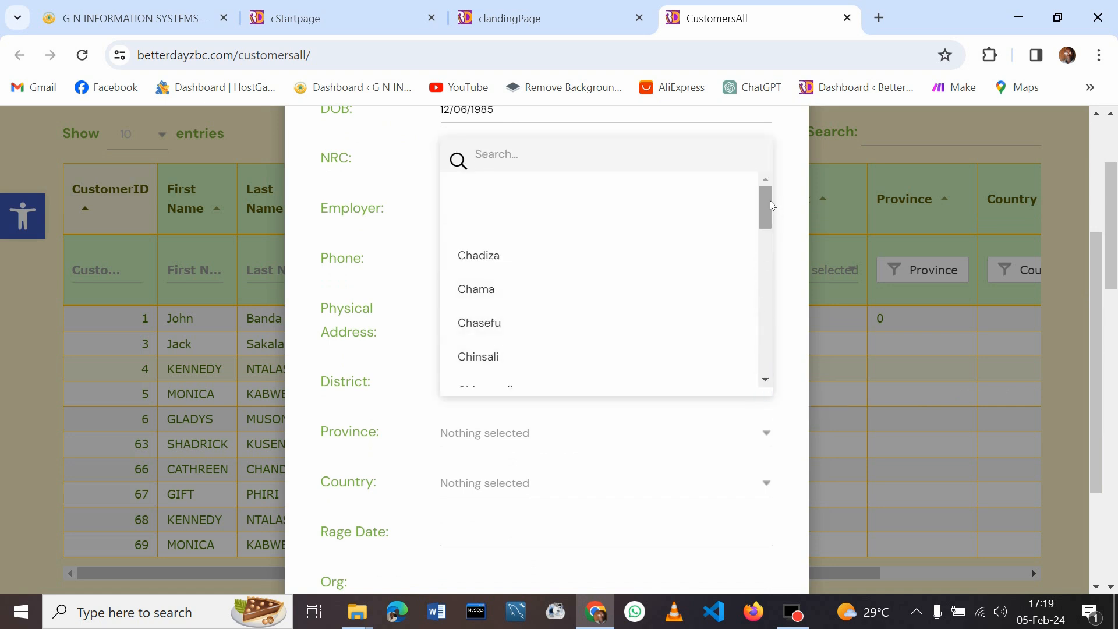
pyautogui.moveTo(767, 203); pyautogui.dragTo(763, 277)
pyautogui.click(499, 350)
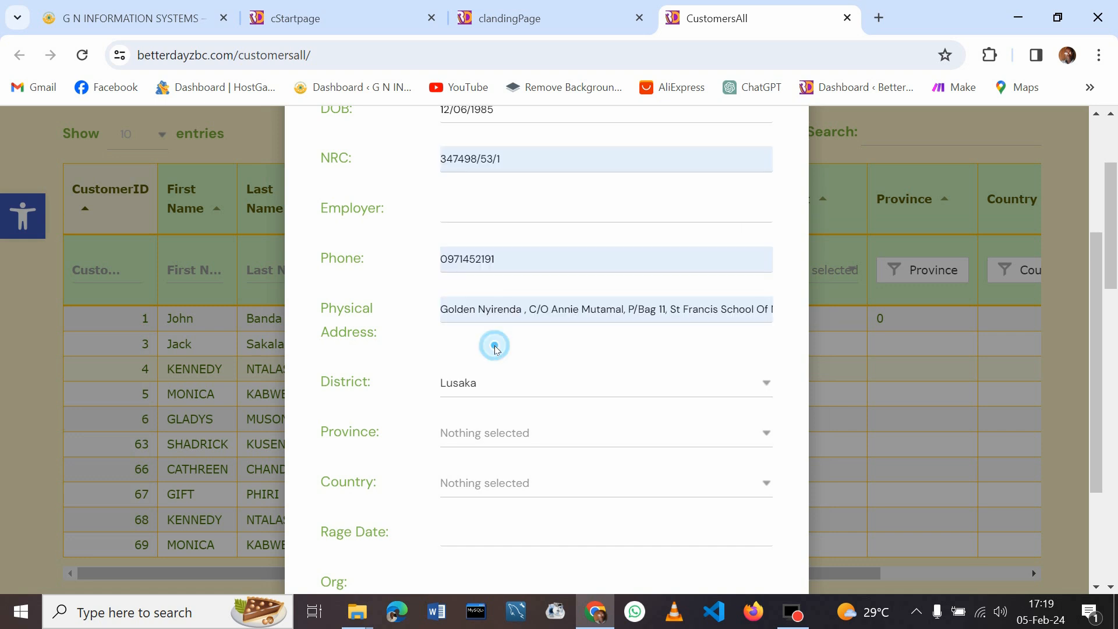
pyautogui.click(552, 433)
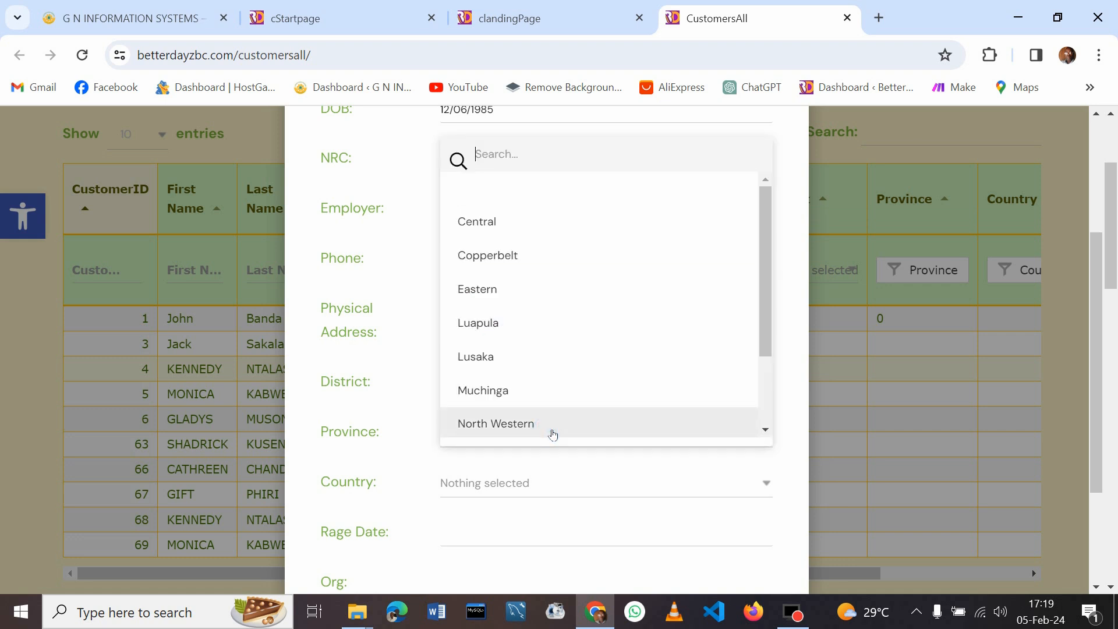
pyautogui.click(500, 361)
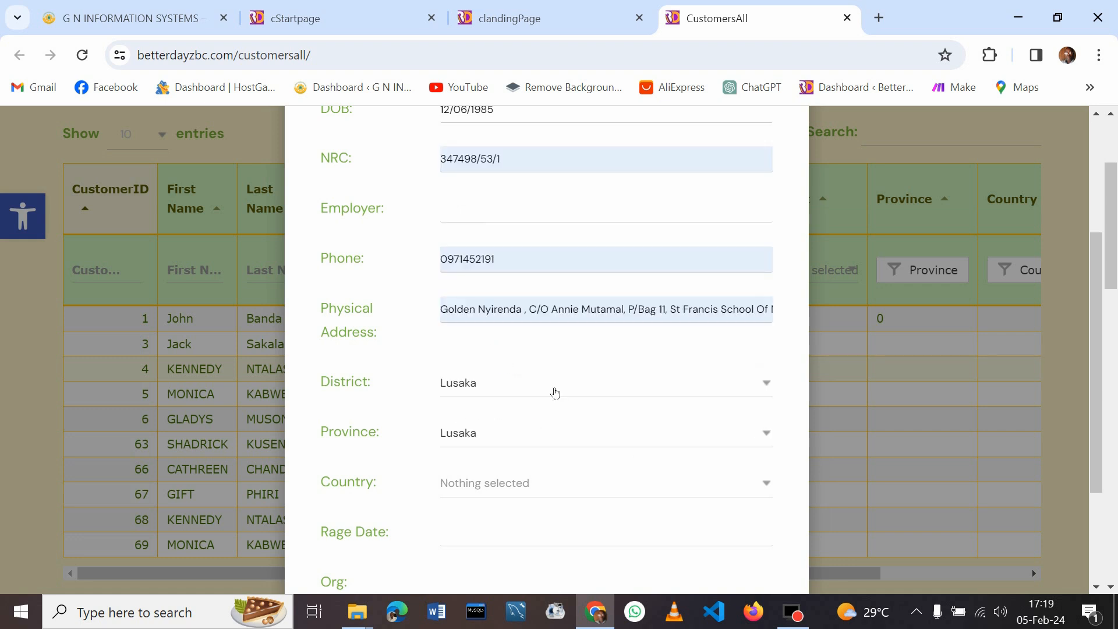
pyautogui.click(603, 483)
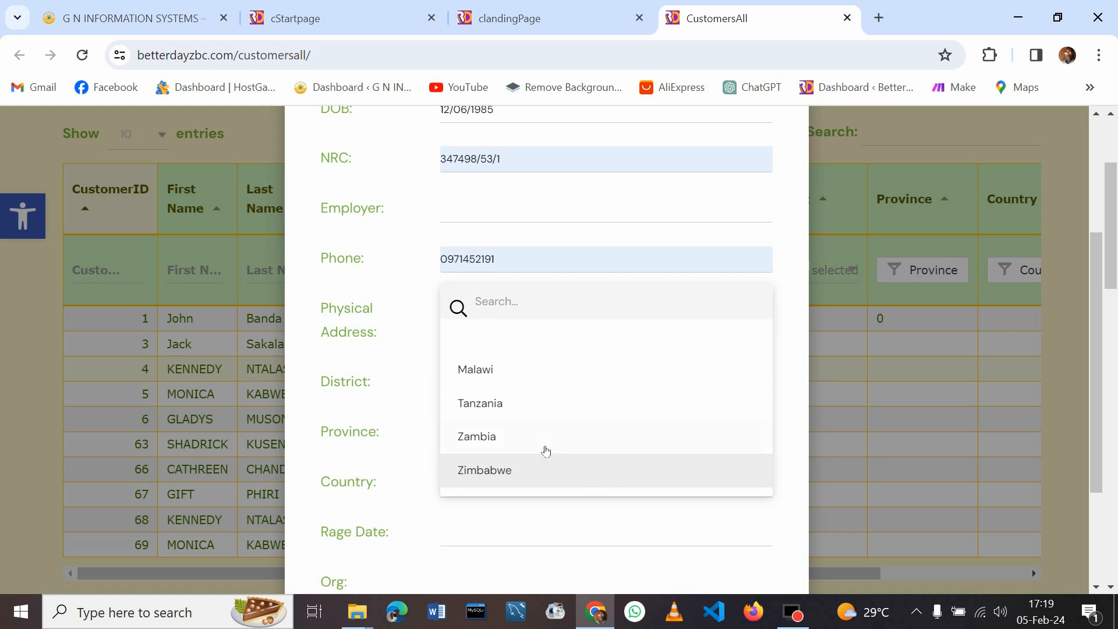
pyautogui.click(516, 437)
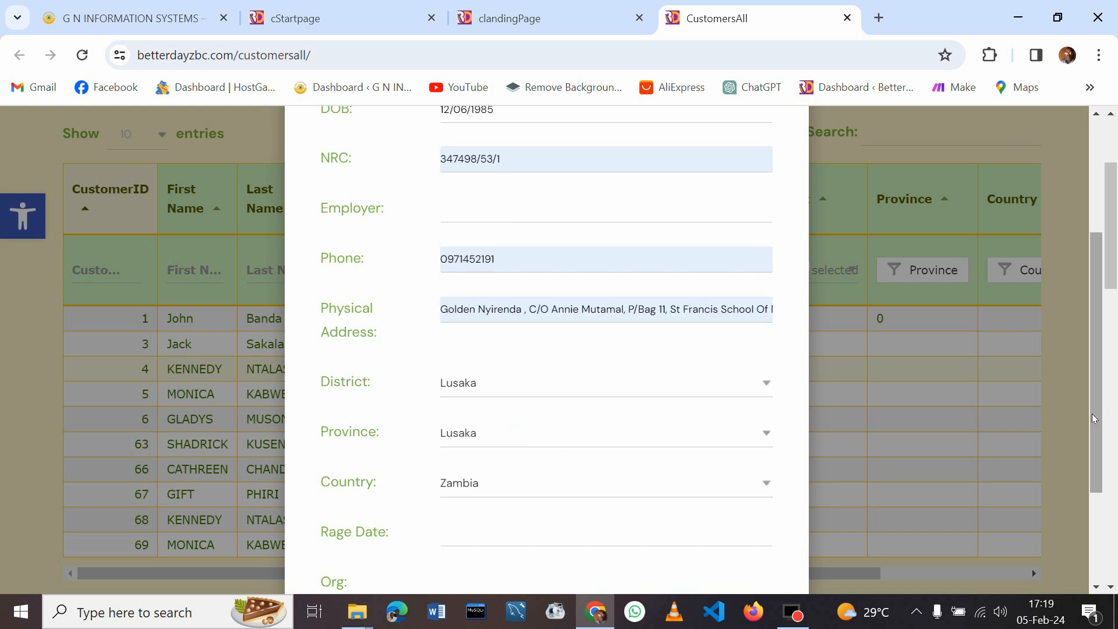
pyautogui.moveTo(1093, 413); pyautogui.dragTo(1092, 530)
pyautogui.click(627, 375)
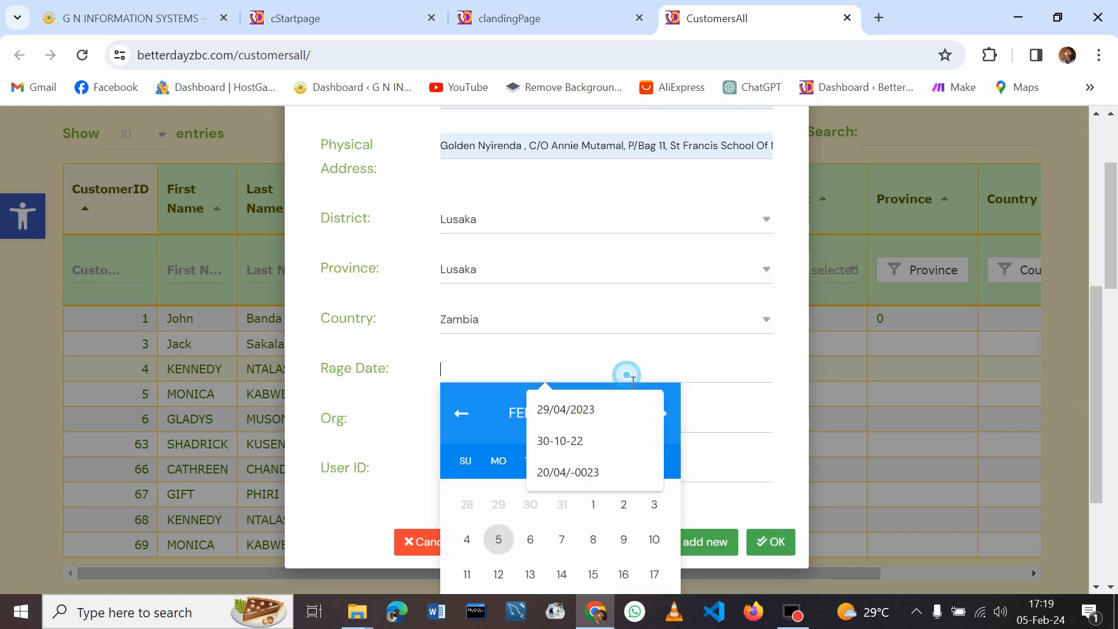
# Set the Rage Date to 05/02/2024 and save the new customer entry
pyautogui.click(505, 539)
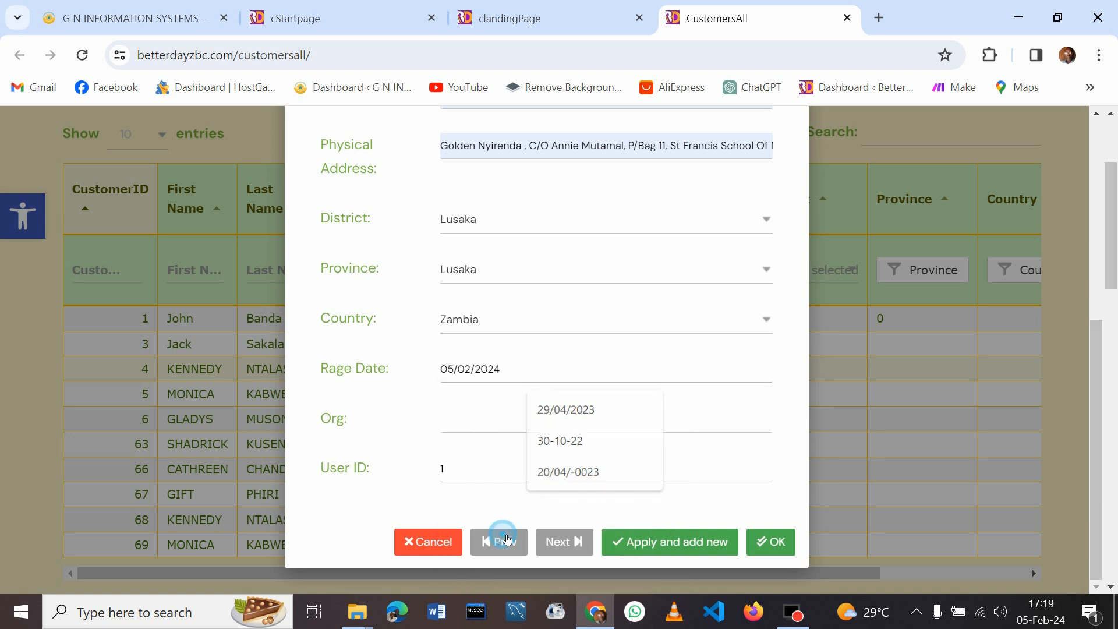
pyautogui.click(474, 432)
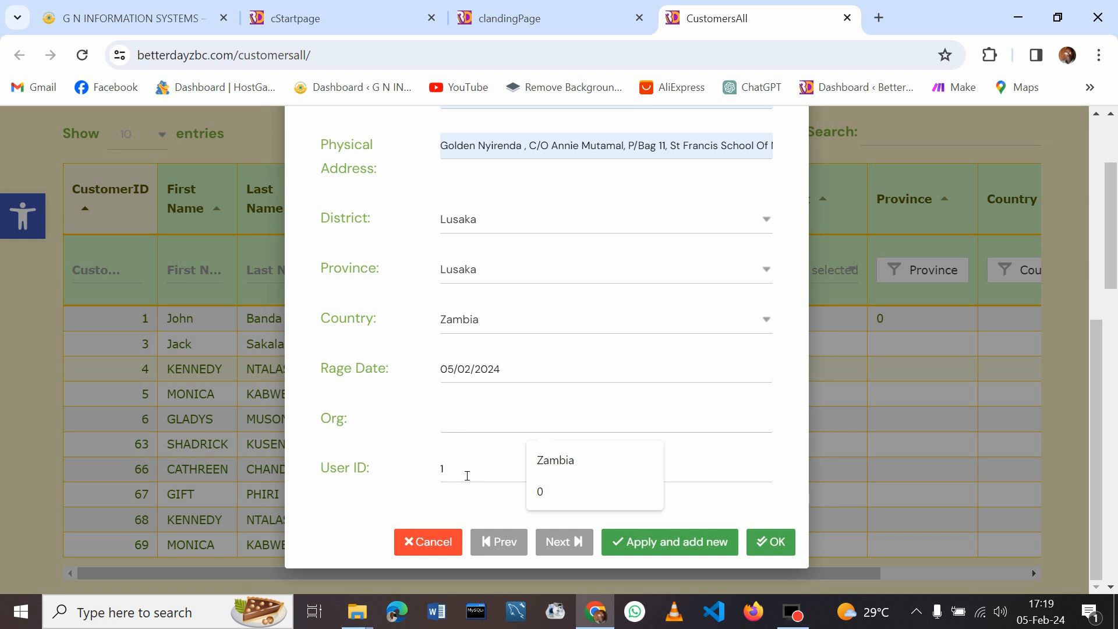
pyautogui.click(776, 542)
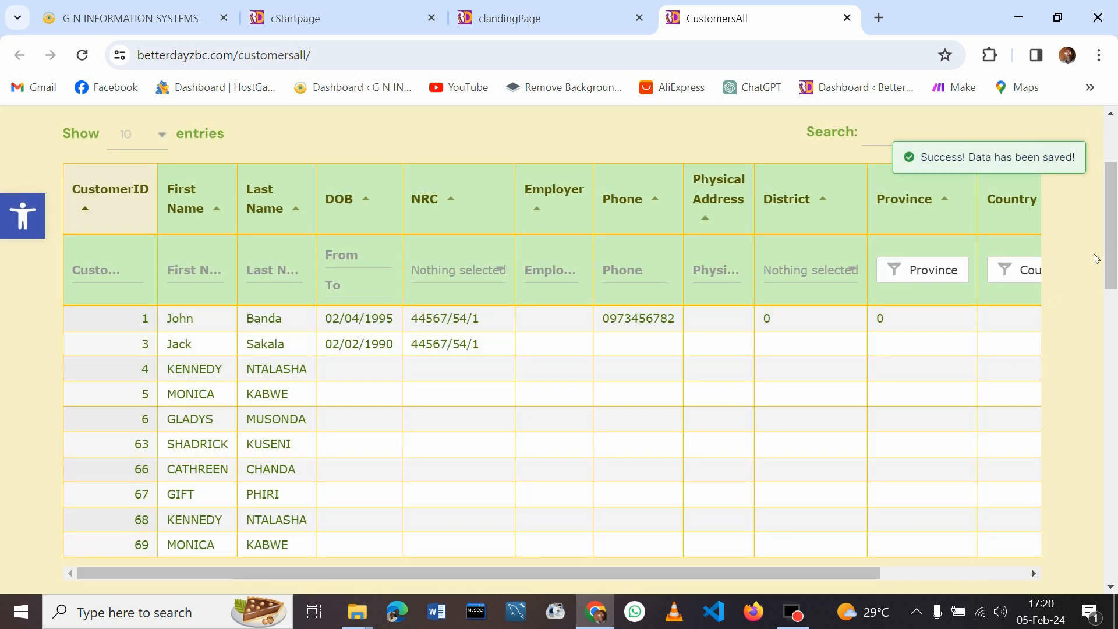
# Scroll to the top of the Customers table and sort it by Physical Address
pyautogui.moveTo(1117, 230); pyautogui.dragTo(1078, 241)
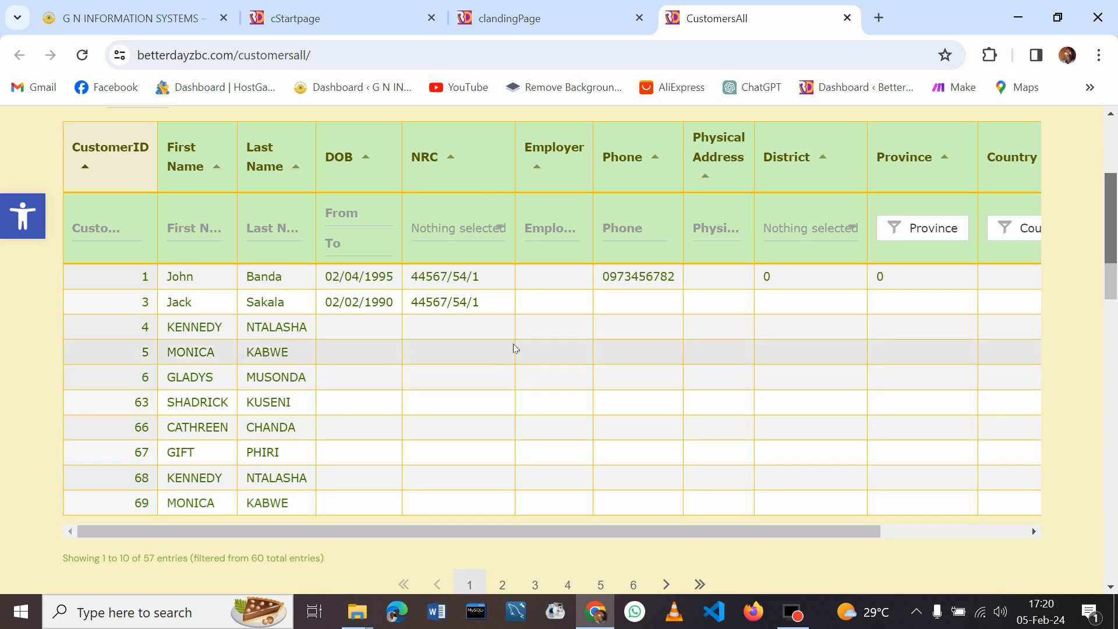
pyautogui.moveTo(1109, 247); pyautogui.dragTo(1114, 215)
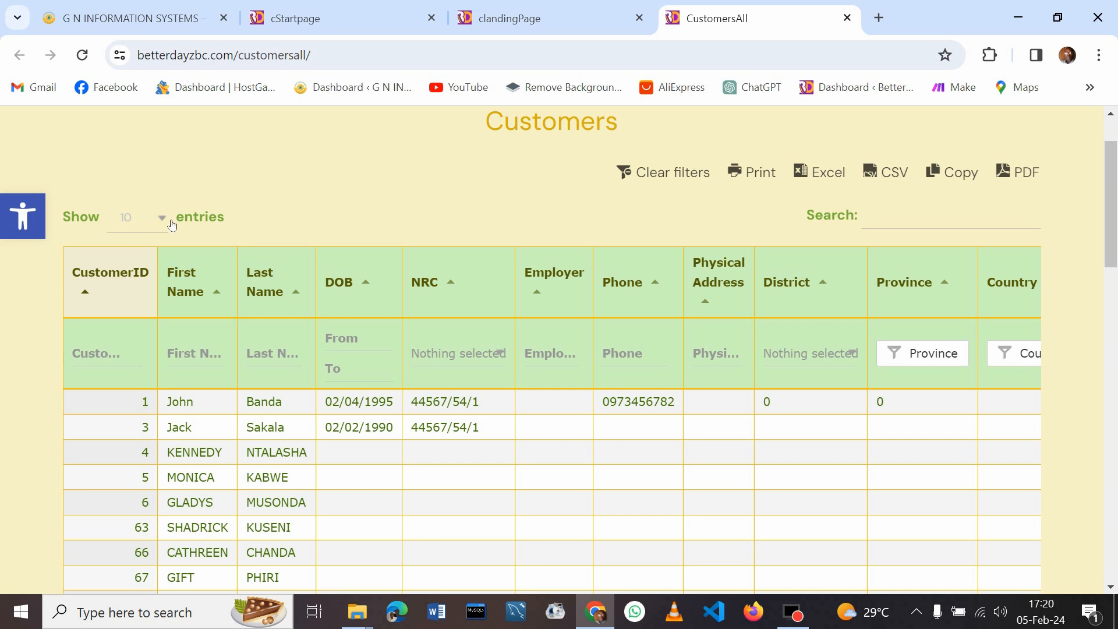
pyautogui.click(695, 293)
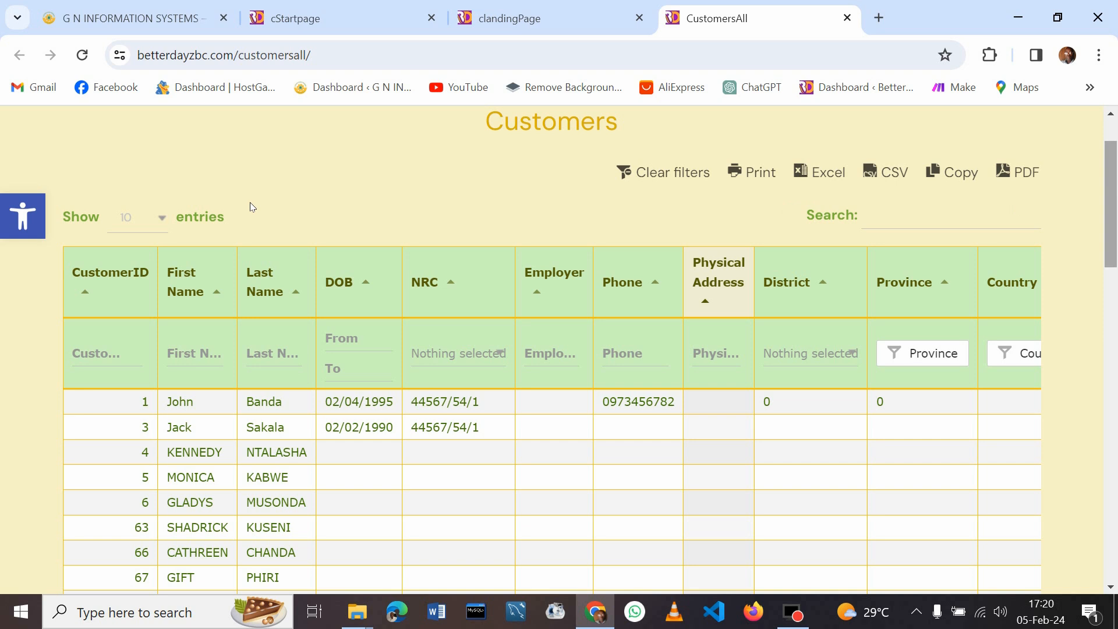
pyautogui.click(161, 223)
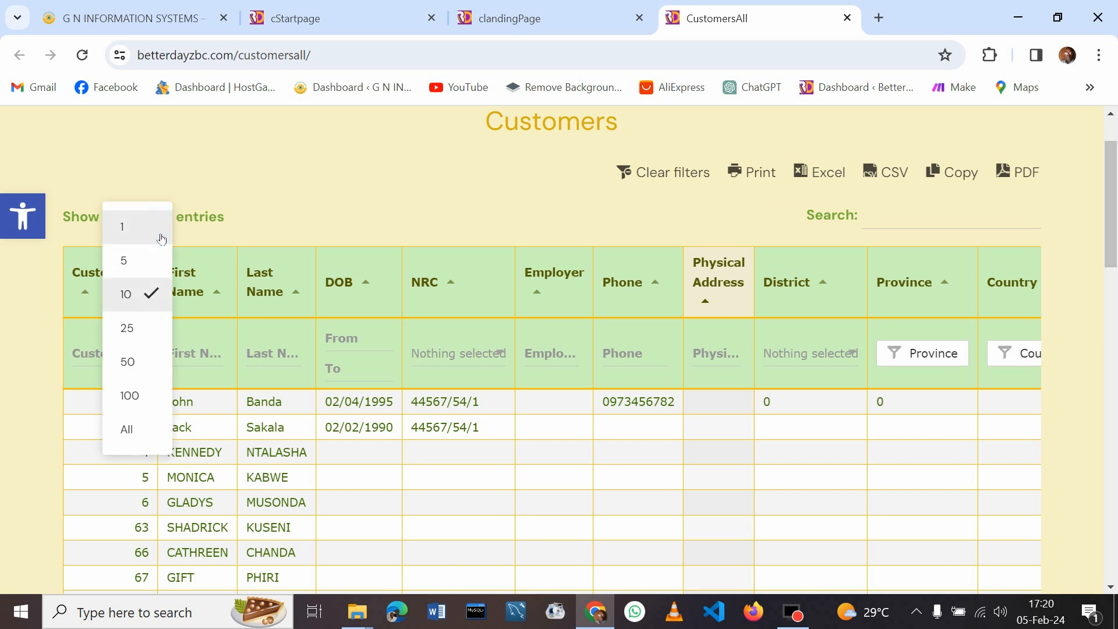
pyautogui.click(131, 430)
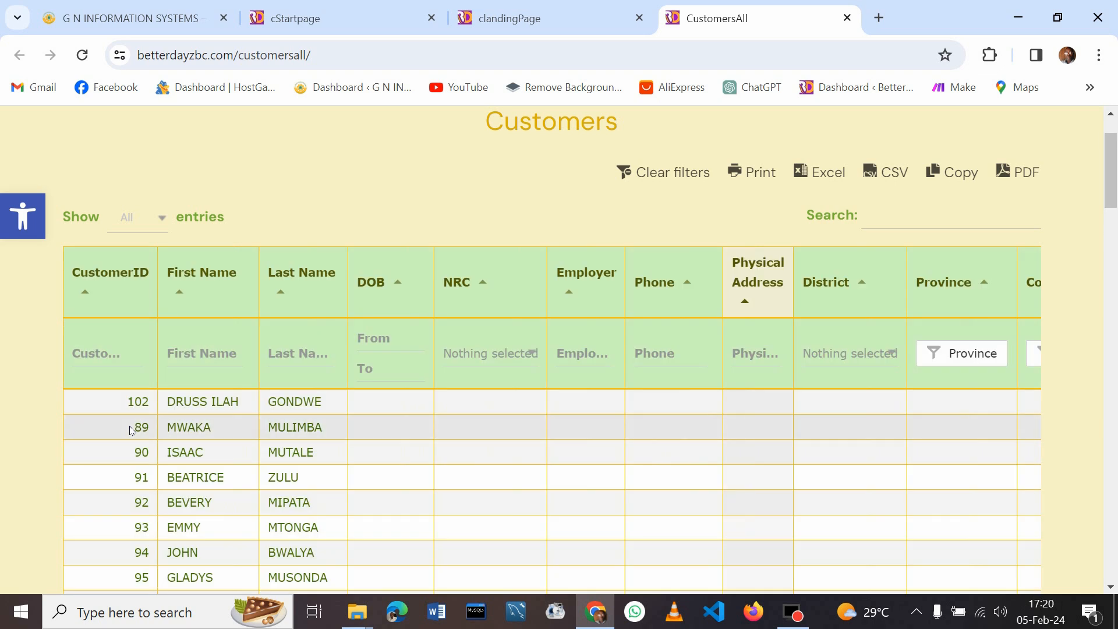
pyautogui.moveTo(1114, 185); pyautogui.dragTo(1115, 413)
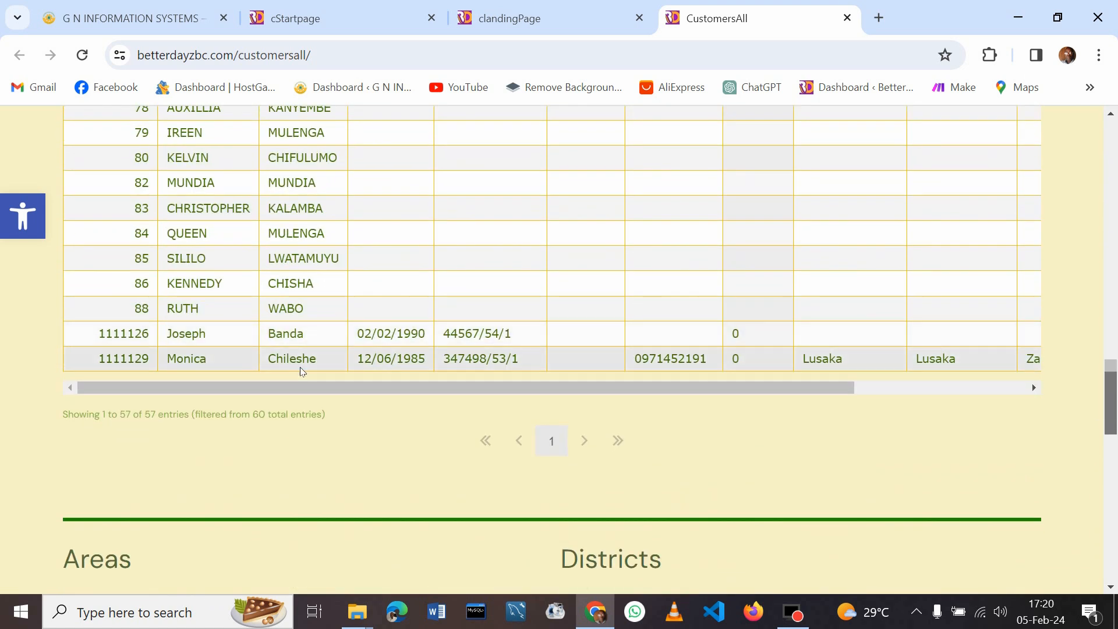
pyautogui.moveTo(1111, 385); pyautogui.dragTo(1082, 125)
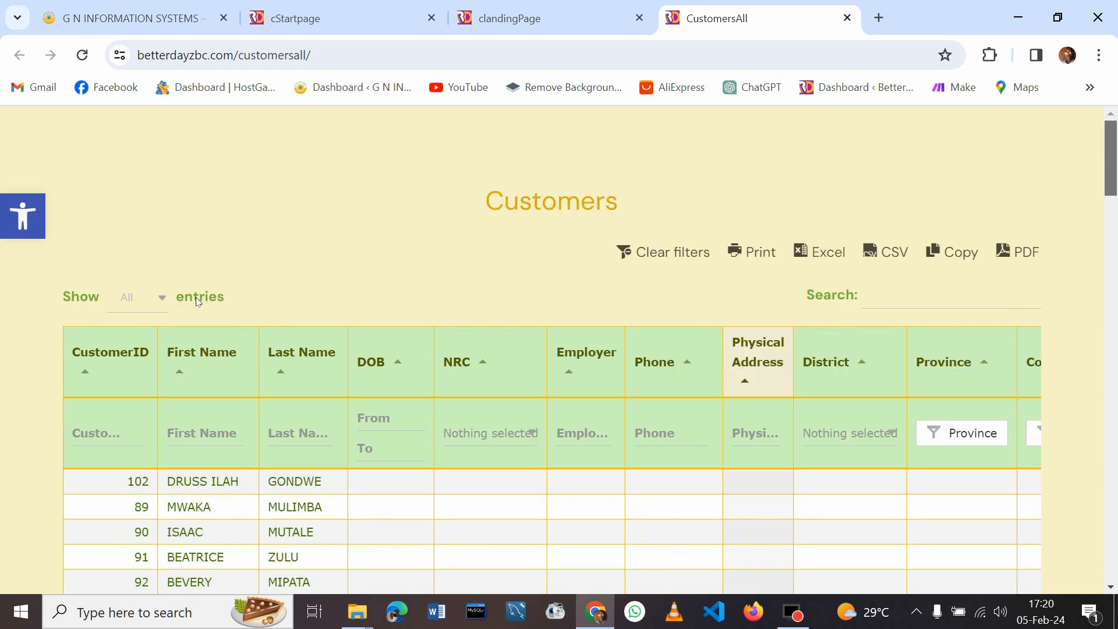
pyautogui.click(157, 296)
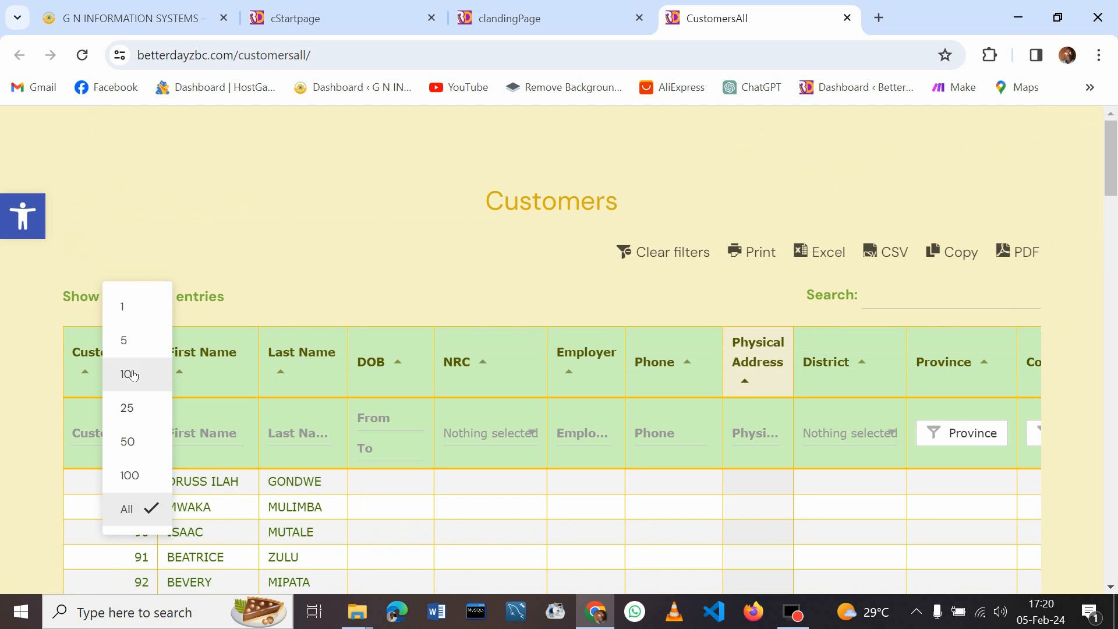
pyautogui.click(129, 372)
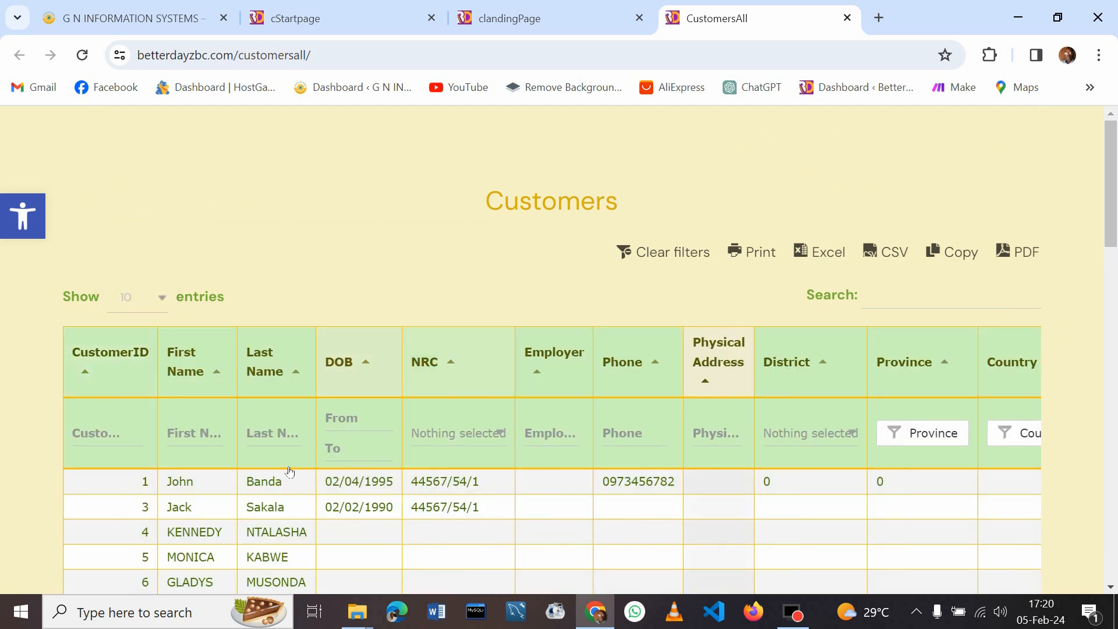
pyautogui.click(195, 441)
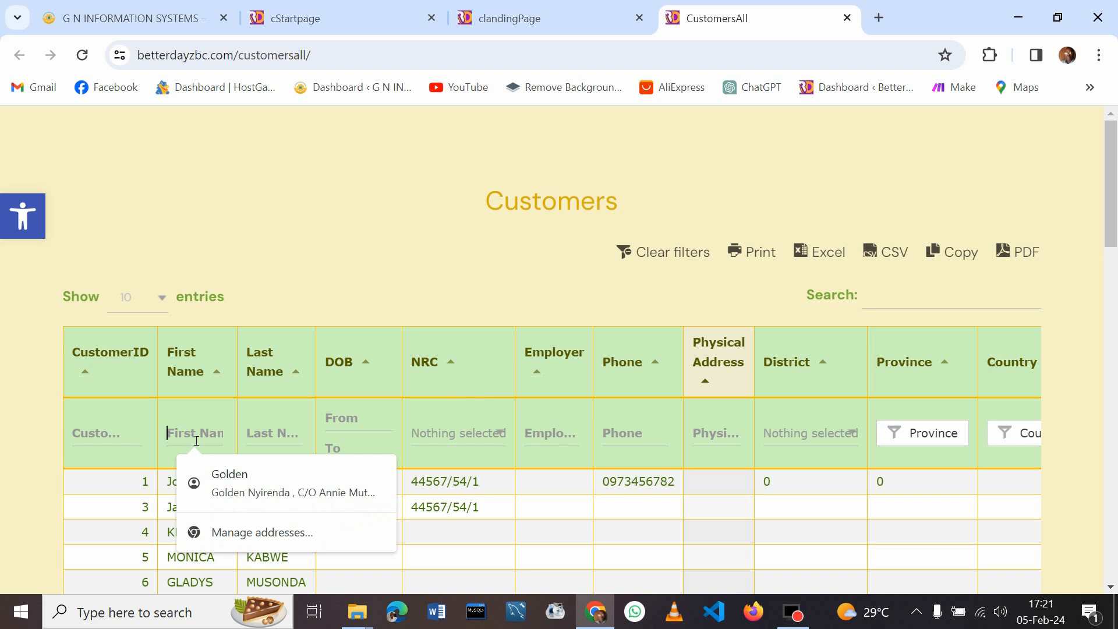
pyautogui.write('mo')
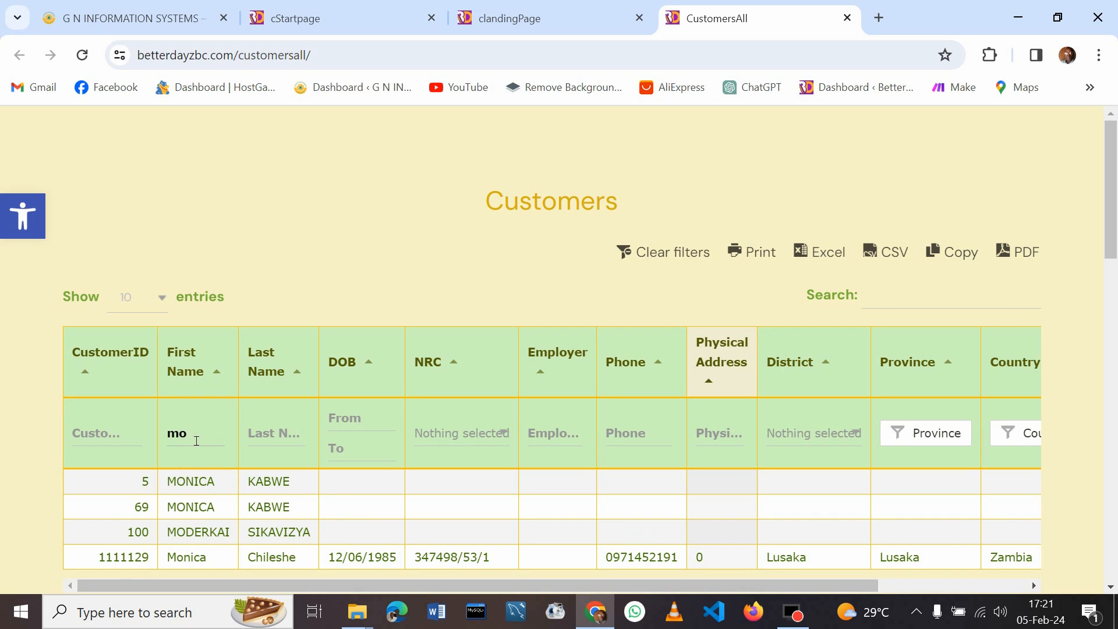
pyautogui.write('nica')
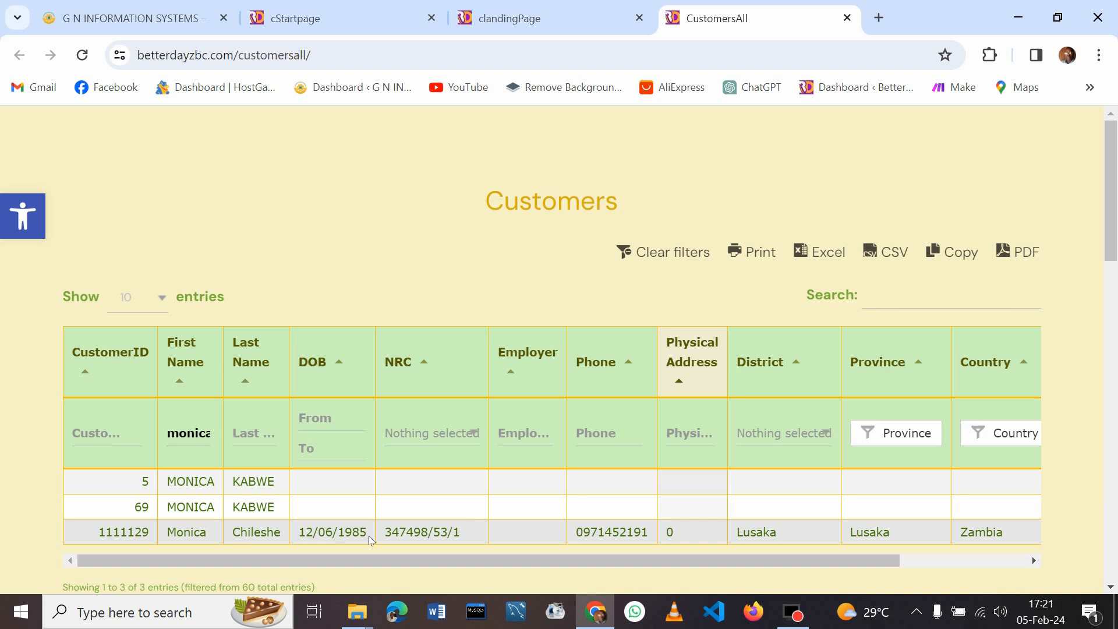
pyautogui.click(416, 426)
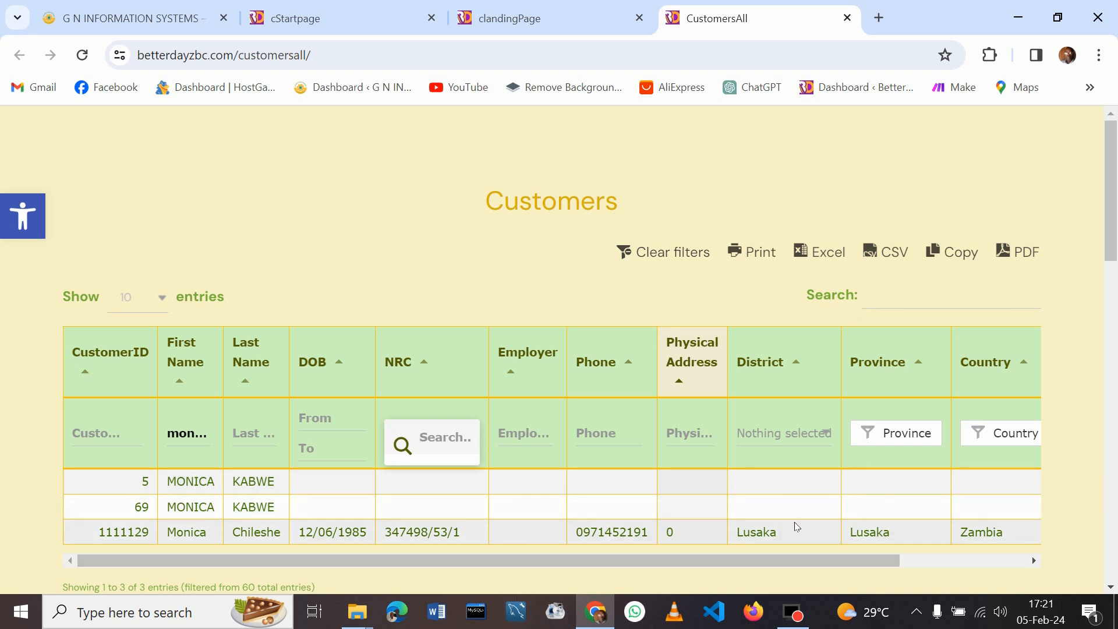
pyautogui.click(693, 251)
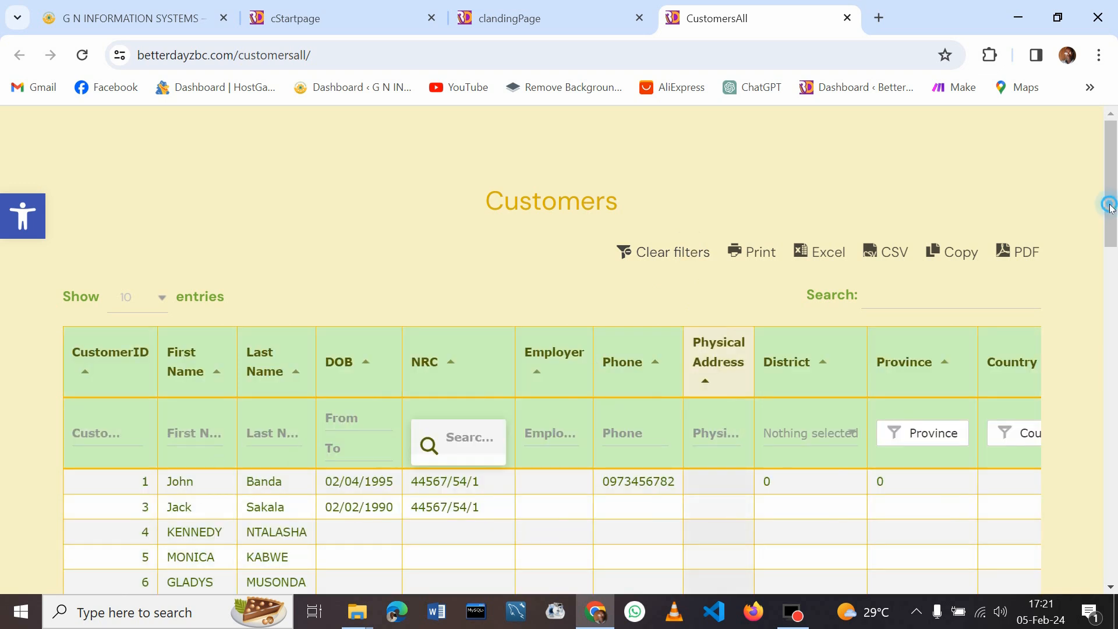
pyautogui.scroll(-3, 1109, 222)
# Move to the second page of the customers table
pyautogui.scroll(-1, 1113, 263)
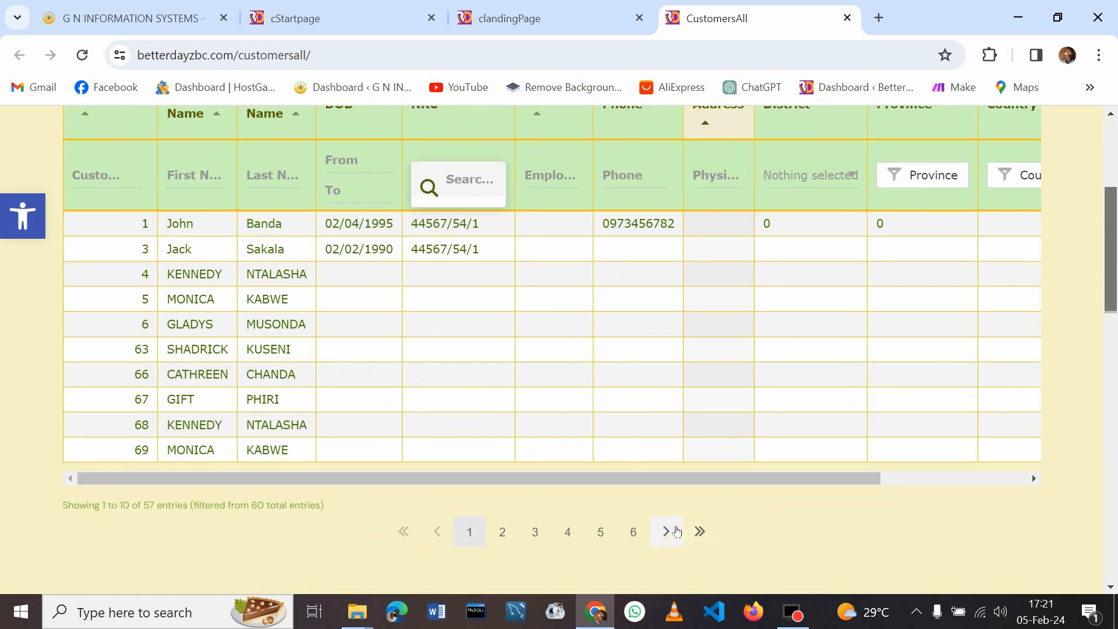
pyautogui.click(510, 534)
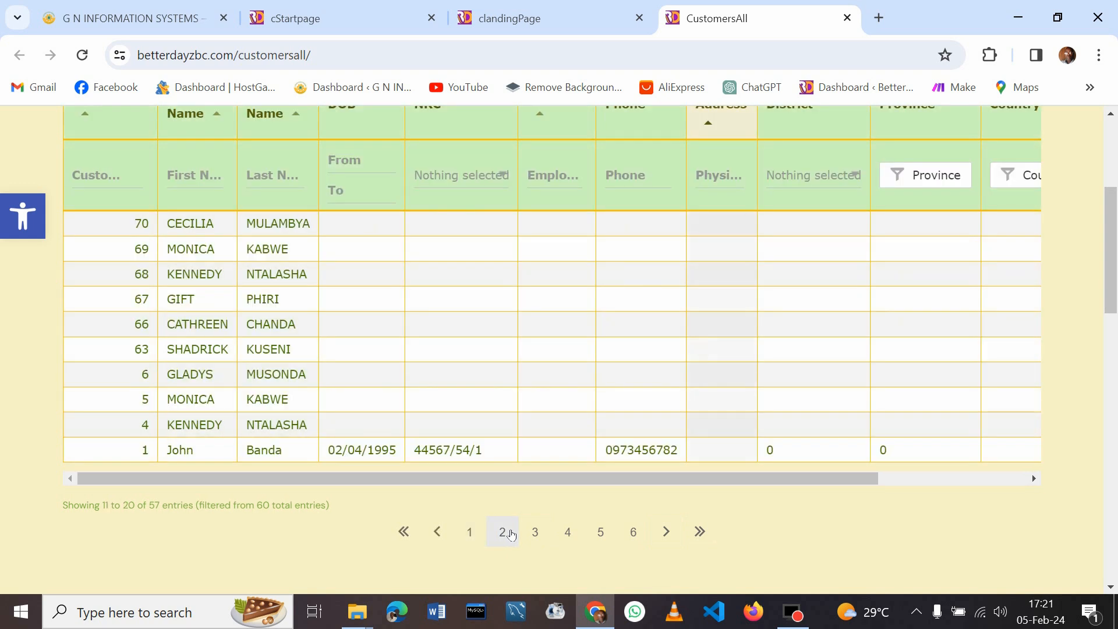
pyautogui.moveTo(1112, 236); pyautogui.dragTo(1106, 183)
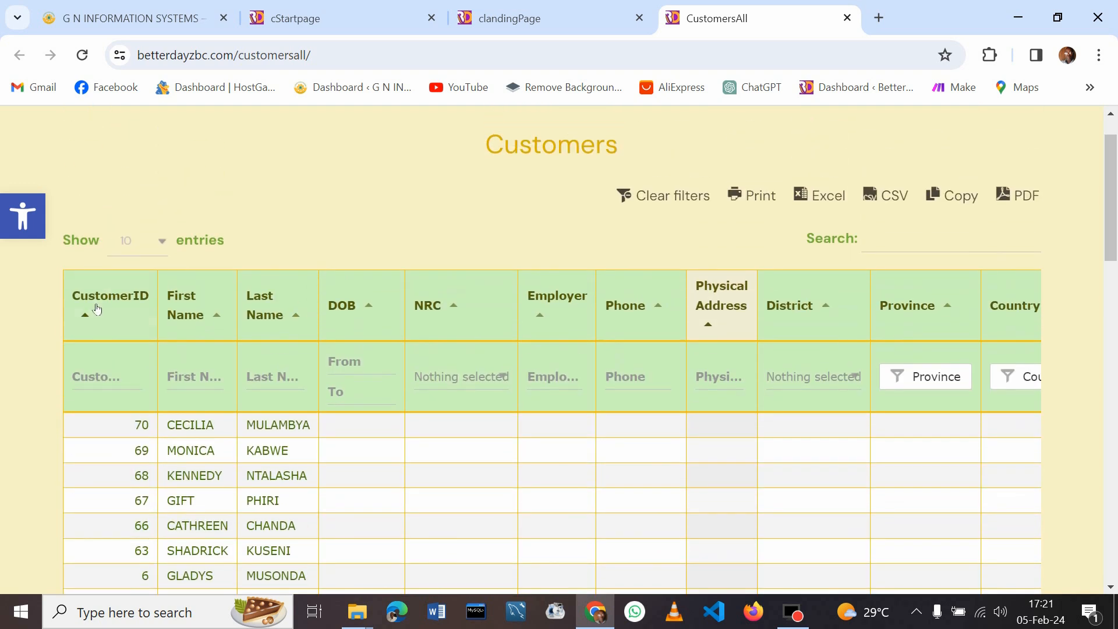
# Show 25, then 5 entries per page, and start an Excel export of the customers
pyautogui.click(163, 242)
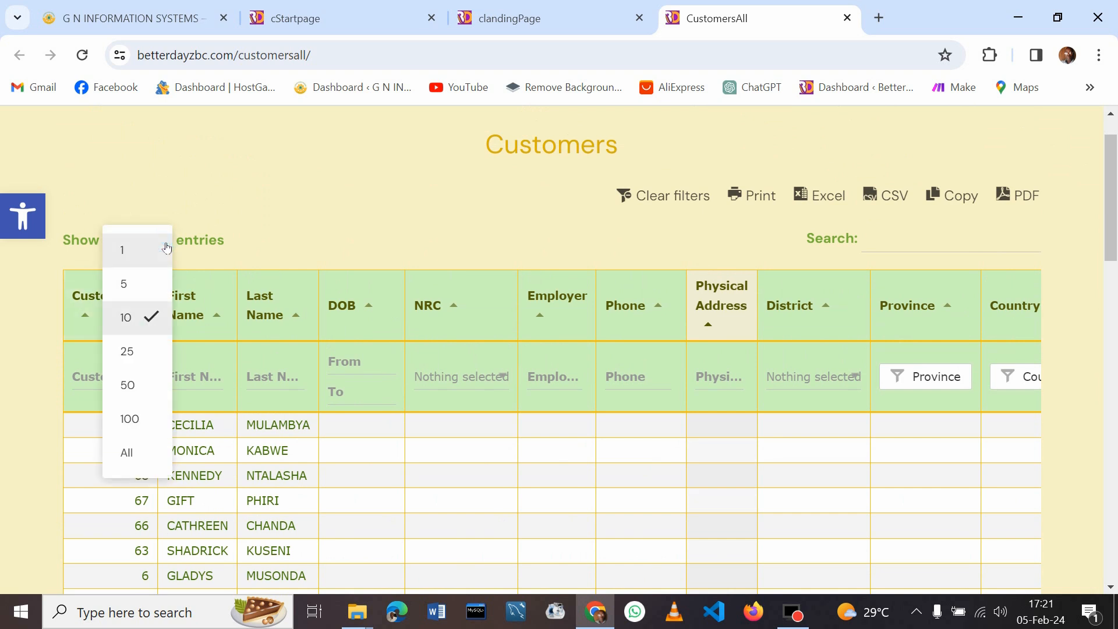
pyautogui.click(144, 354)
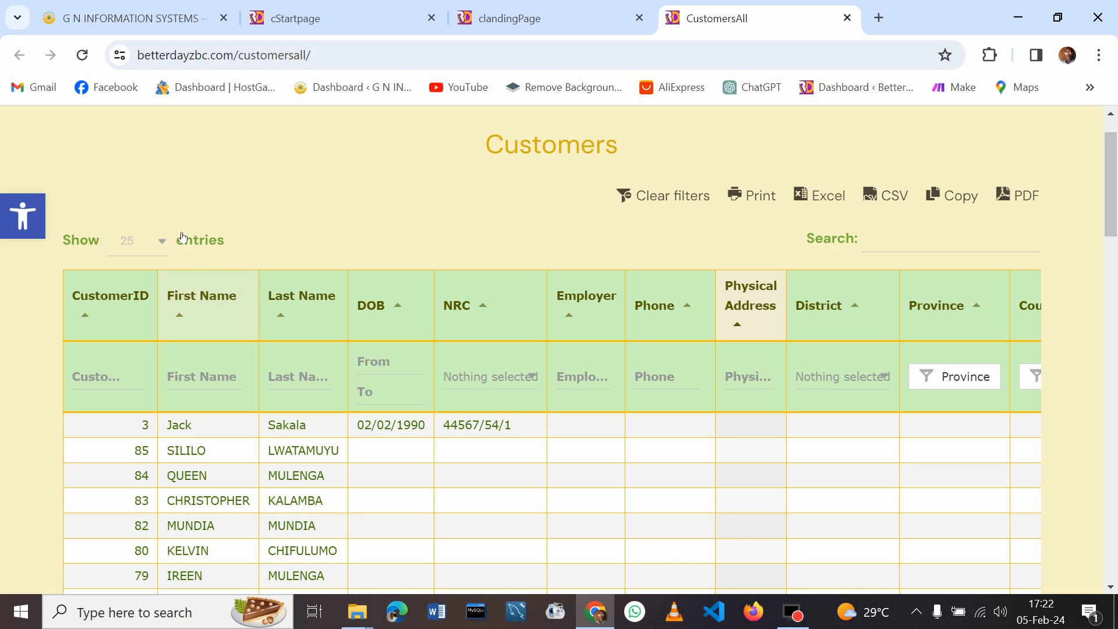
pyautogui.click(160, 240)
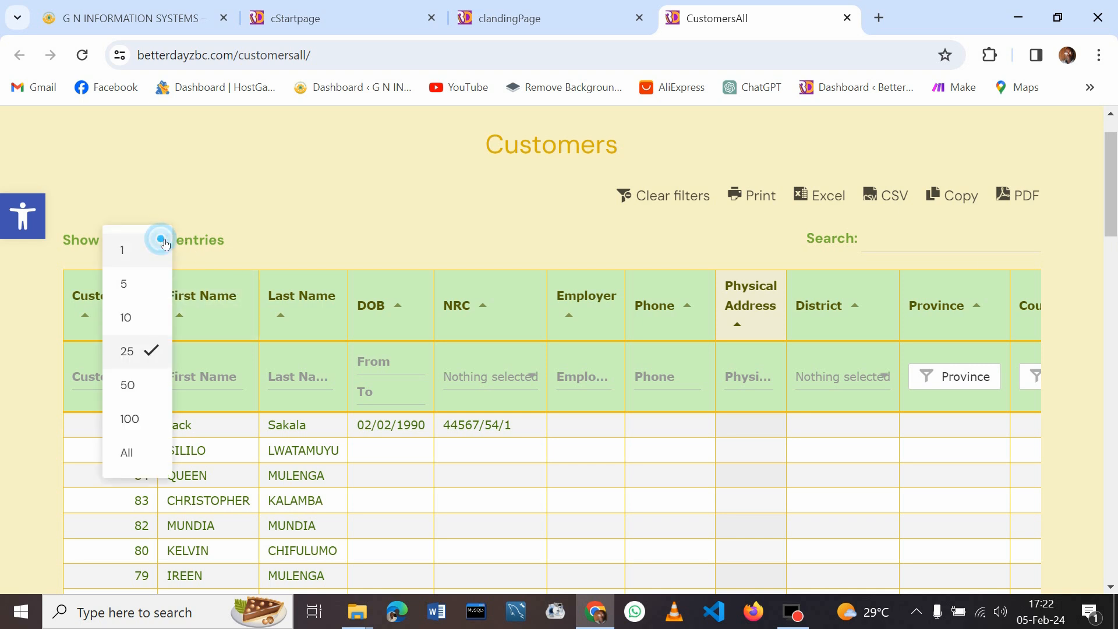
pyautogui.click(146, 296)
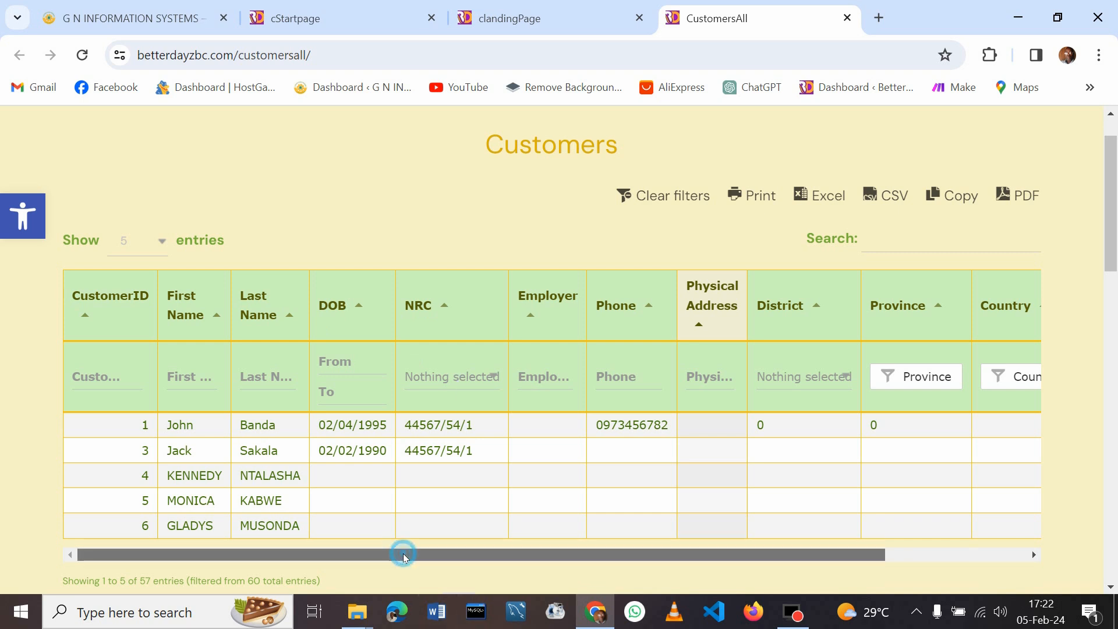
pyautogui.moveTo(404, 555); pyautogui.dragTo(620, 574)
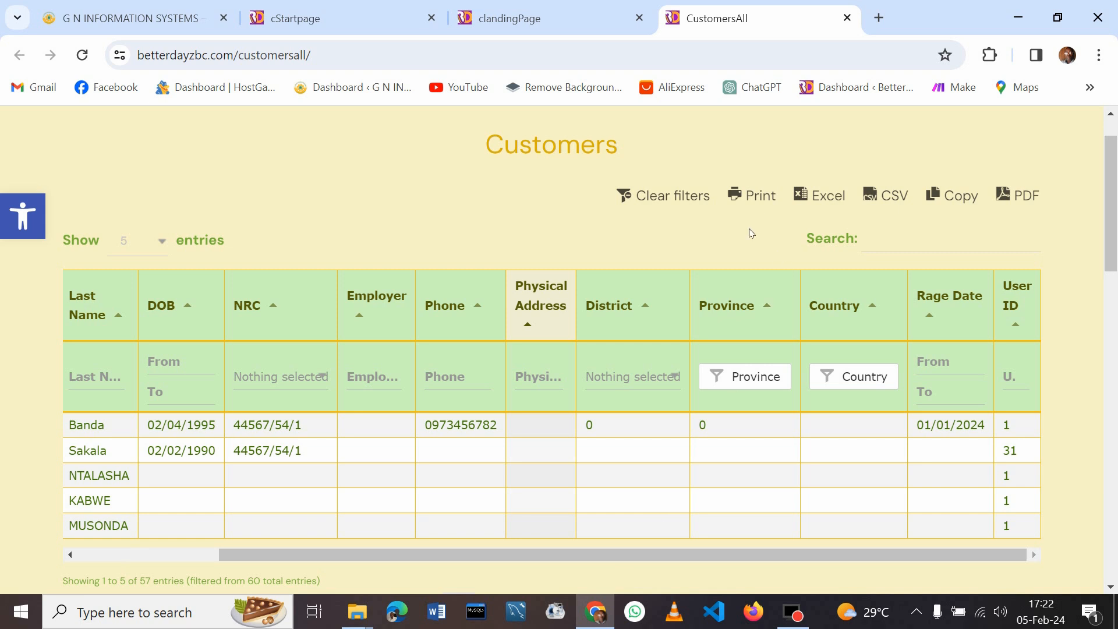
pyautogui.click(836, 197)
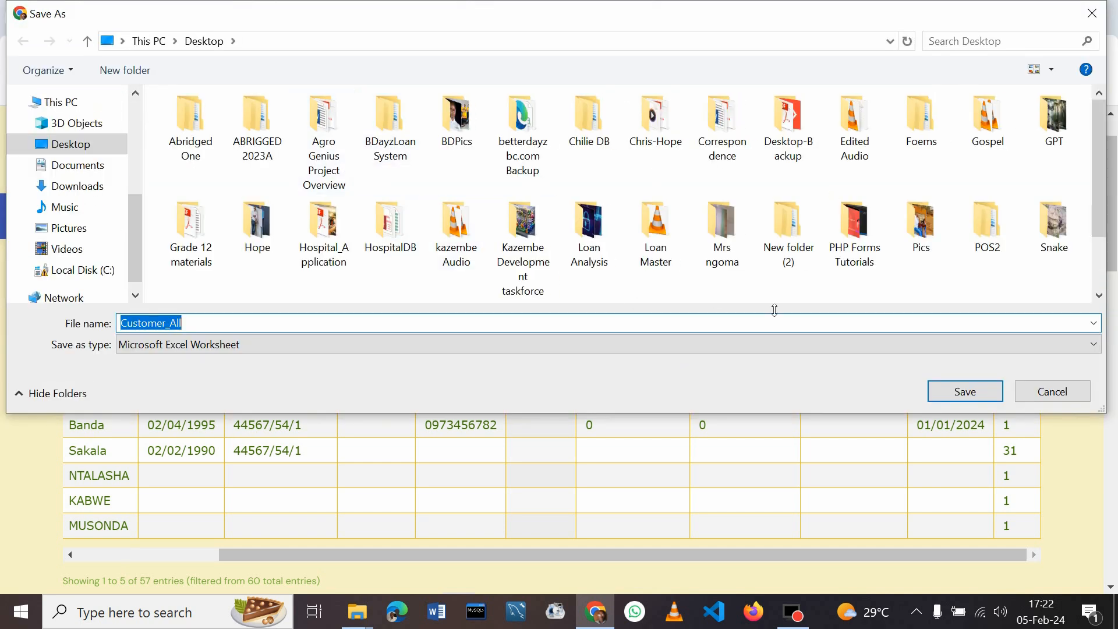
# Save the export as Customer_All.xlsx and open the downloaded workbook in Excel
pyautogui.click(974, 397)
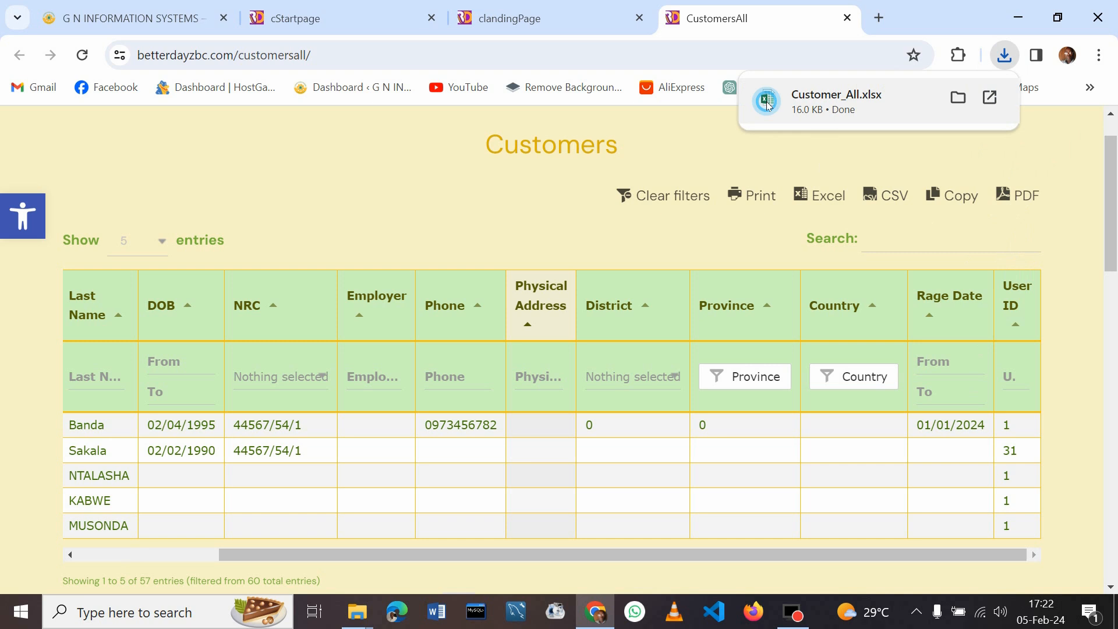
pyautogui.click(769, 110)
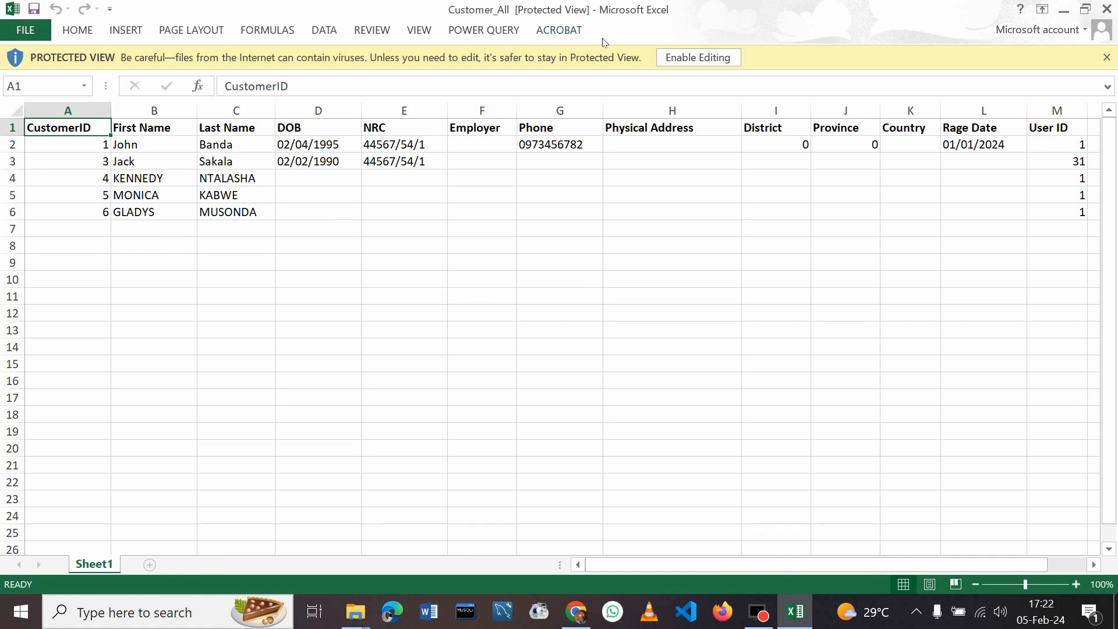
# Enable editing in the Customer_All workbook, then close Excel
pyautogui.click(704, 58)
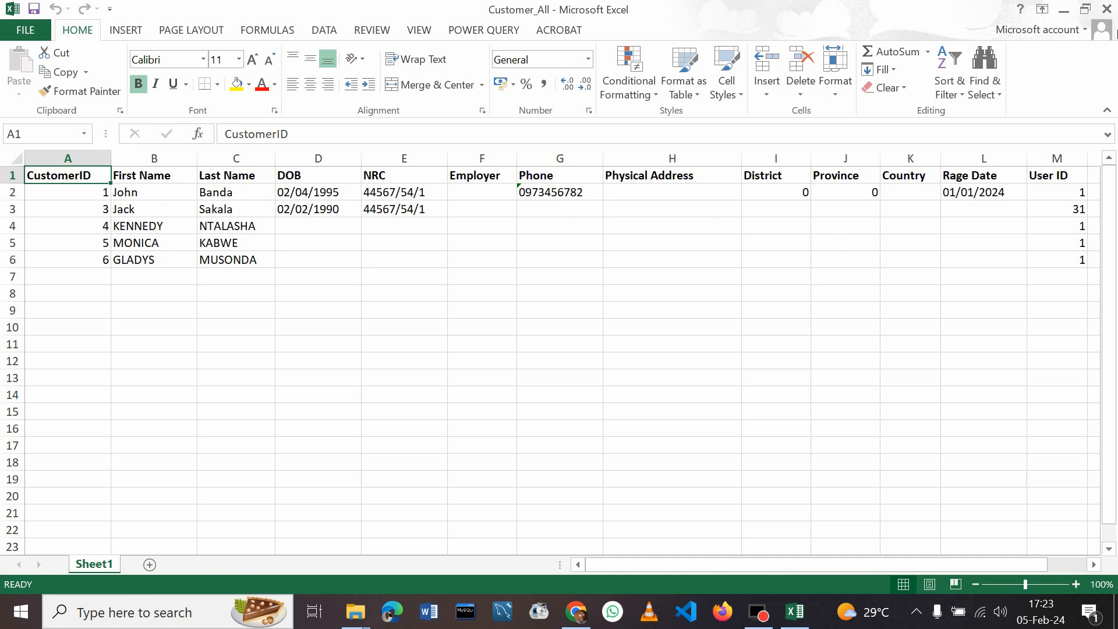
pyautogui.click(1106, 9)
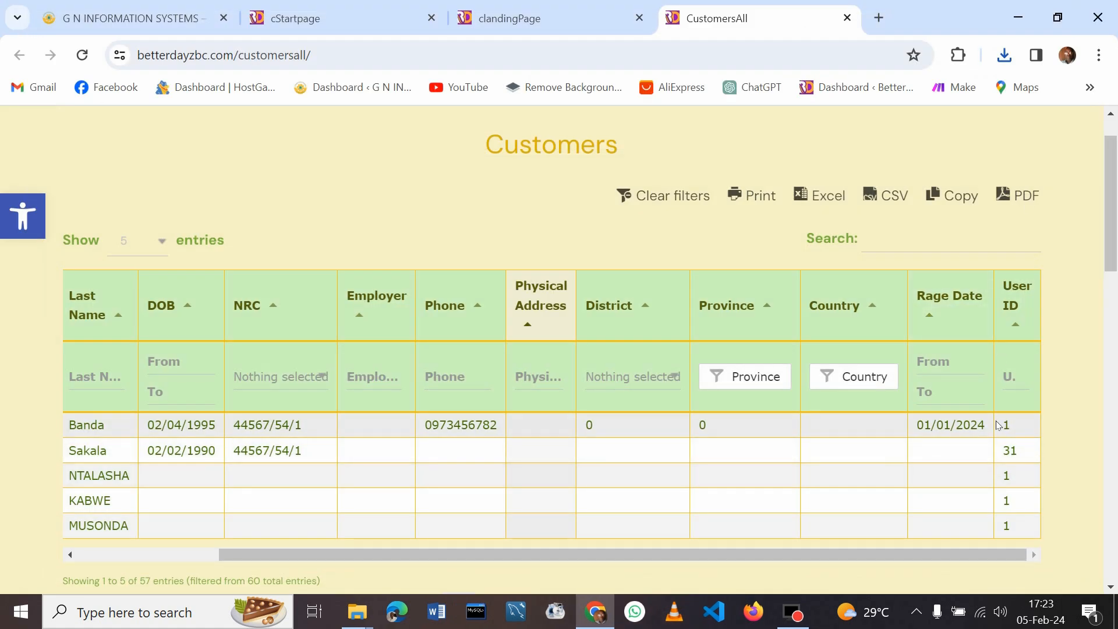
pyautogui.click(762, 384)
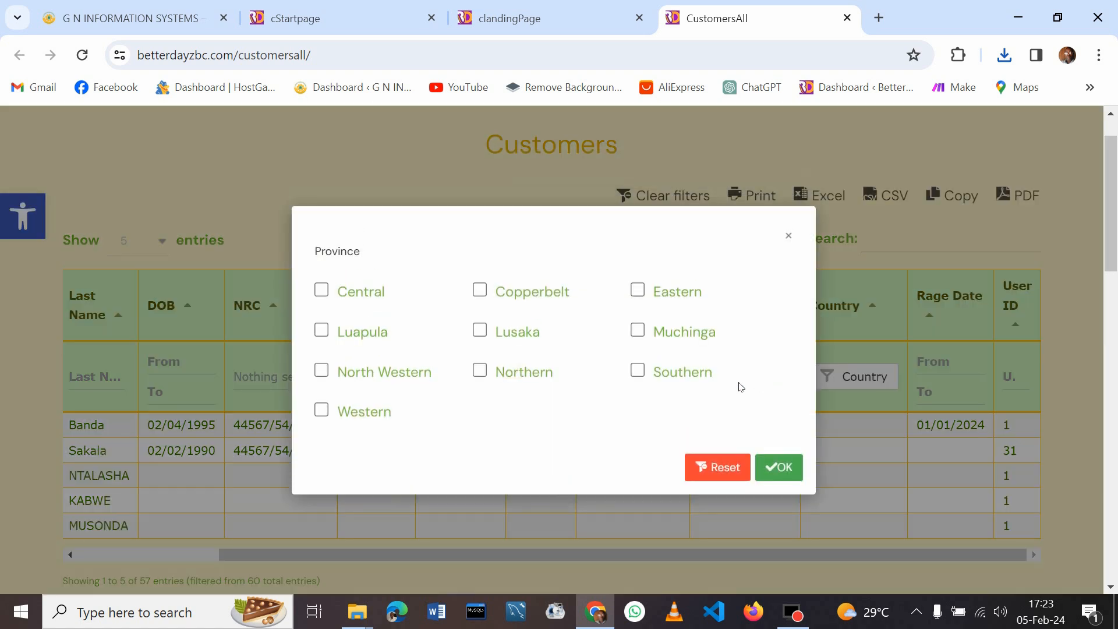
pyautogui.click(481, 331)
pyautogui.click(781, 466)
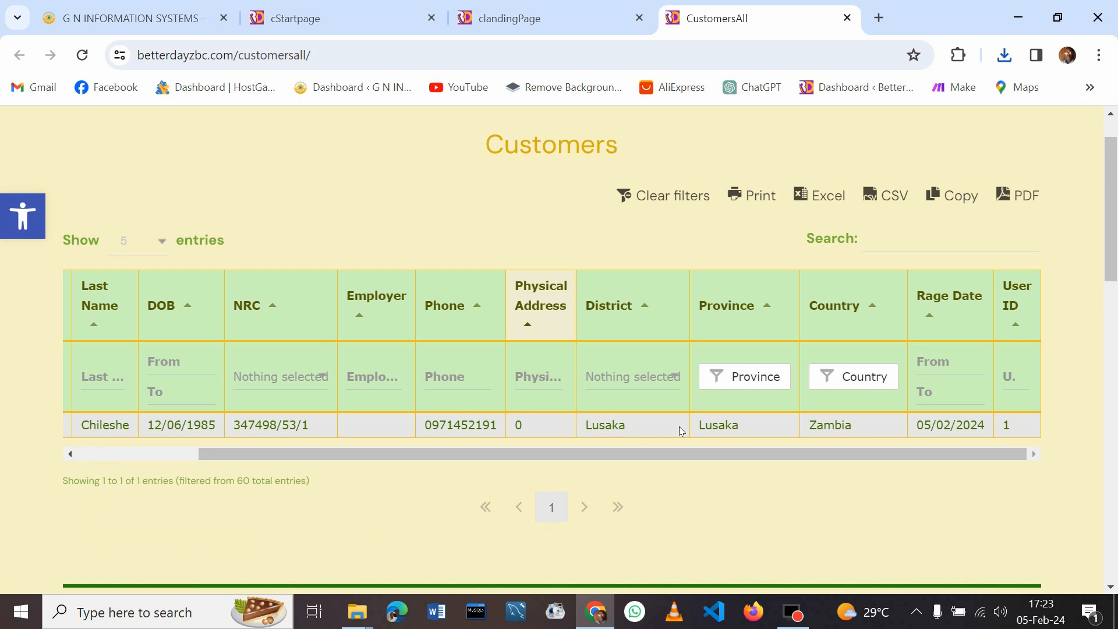
pyautogui.click(658, 197)
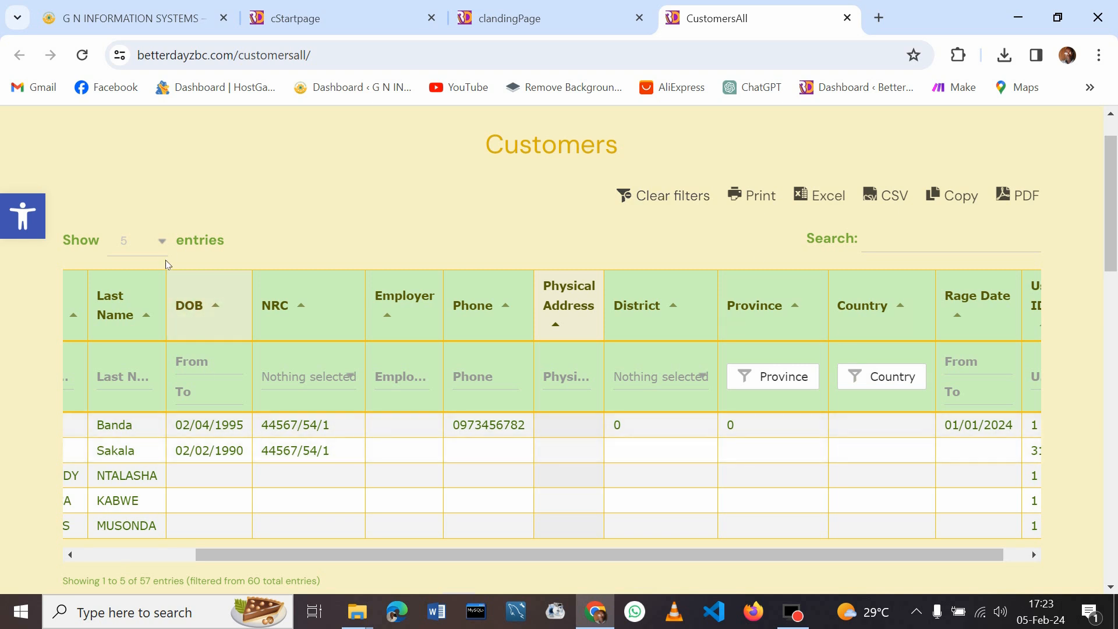
# Show all customer entries and filter the District column to Katete, which returns 0 of 60
pyautogui.click(158, 240)
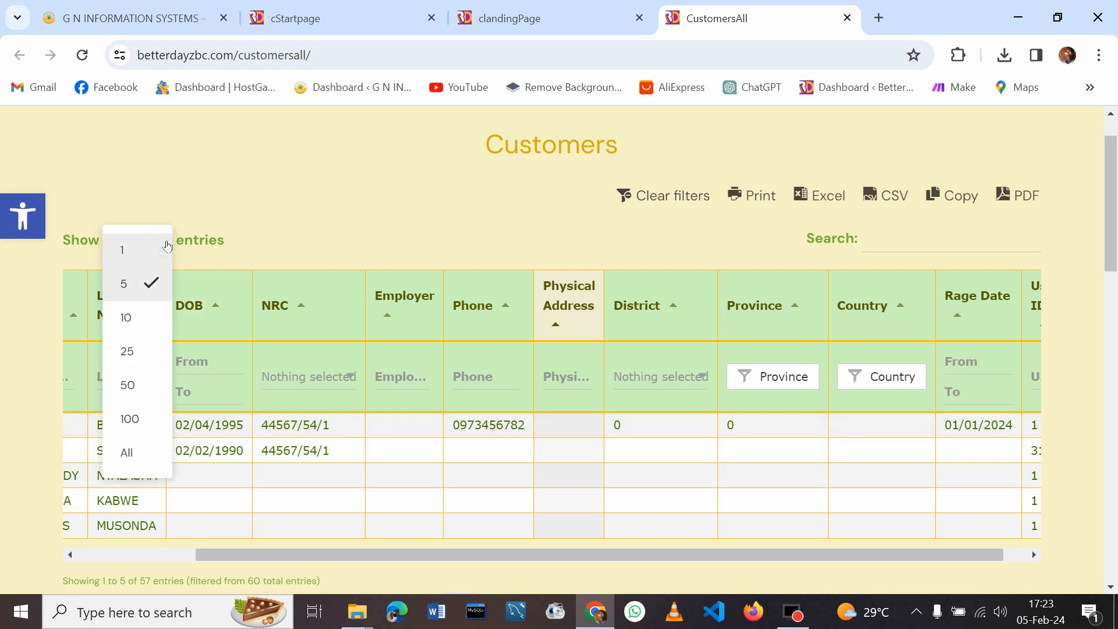
pyautogui.click(149, 452)
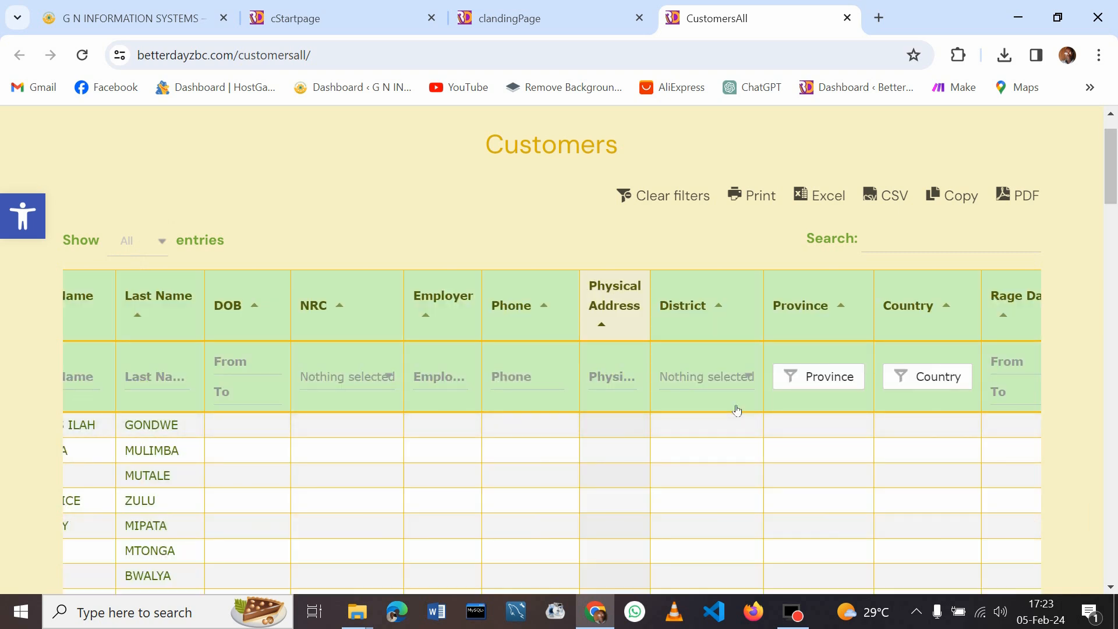
pyautogui.click(721, 379)
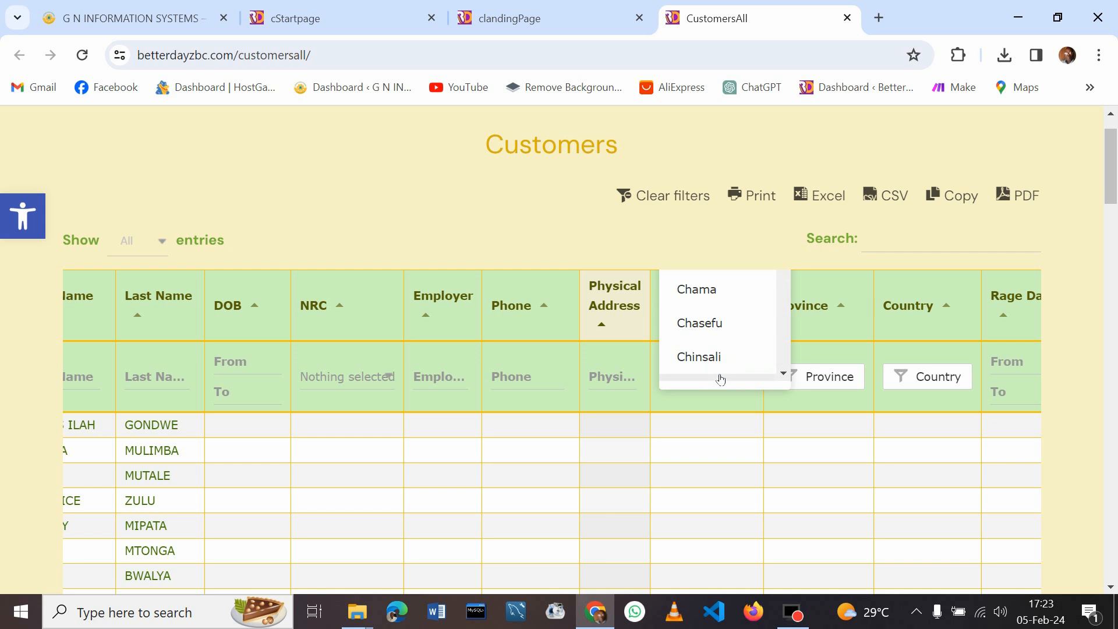
pyautogui.click(781, 371)
pyautogui.click(782, 372)
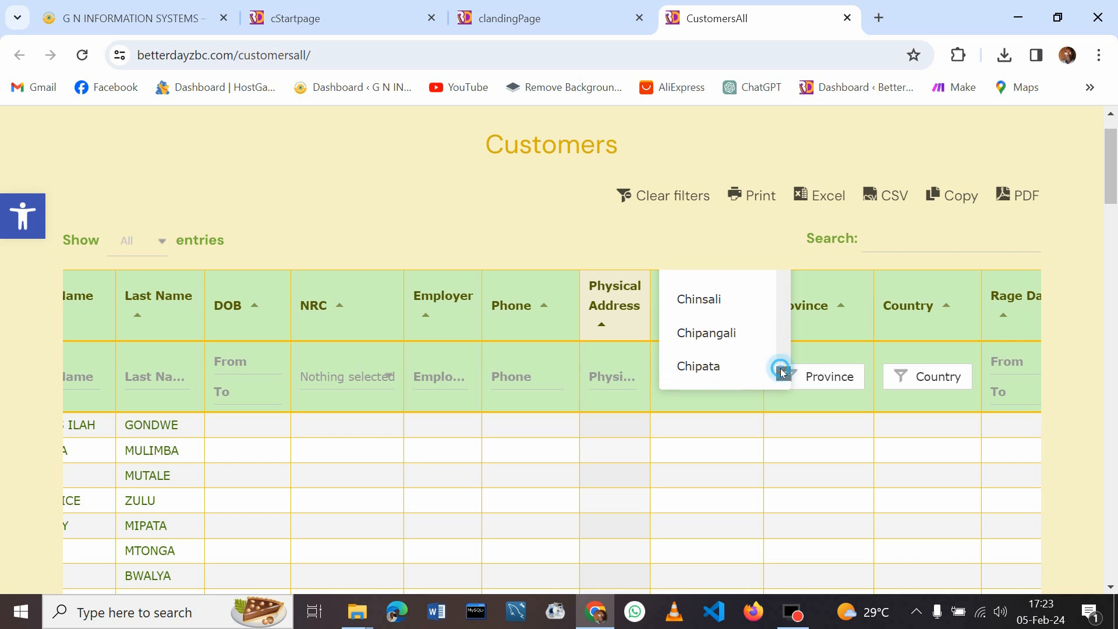
pyautogui.click(782, 372)
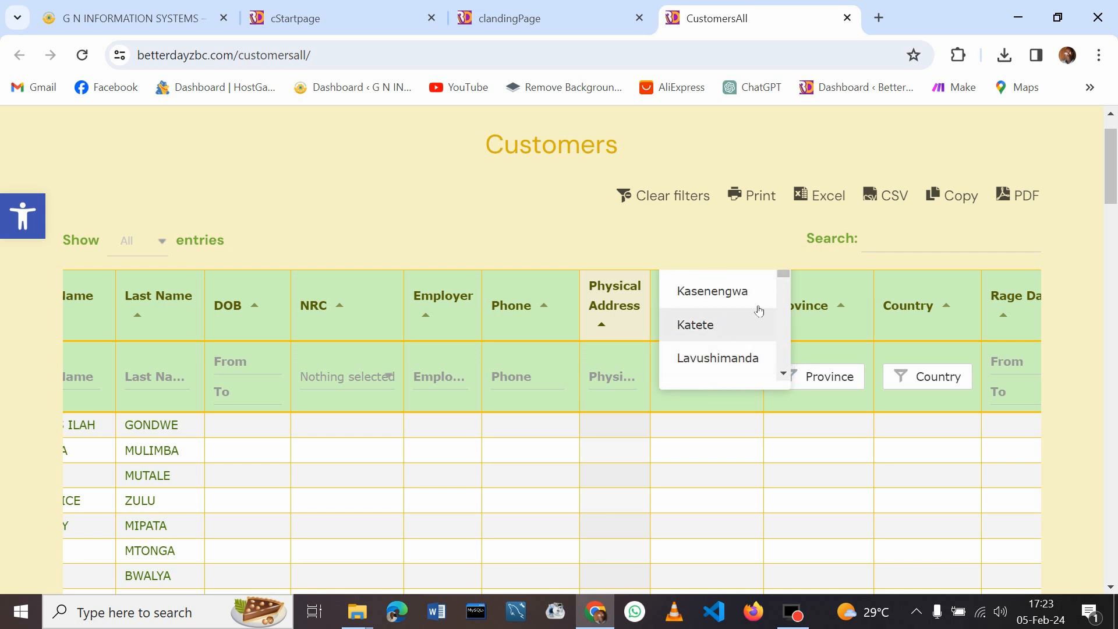
pyautogui.click(701, 327)
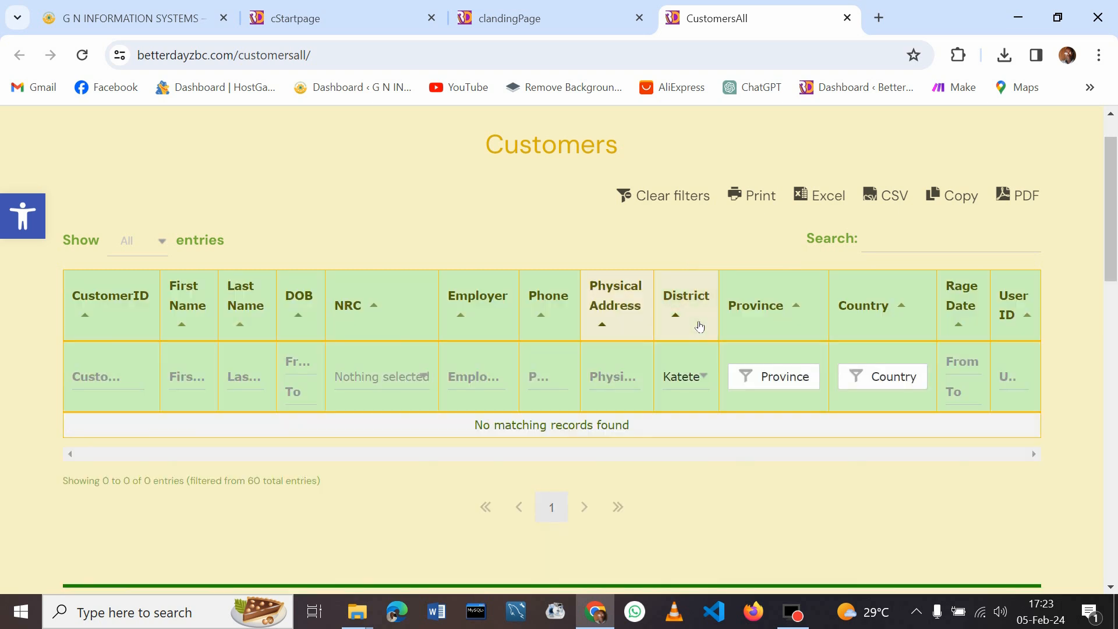
pyautogui.click(706, 377)
# Filter the customers to the Lusaka district, leaving 1 of 60 entries
pyautogui.moveTo(785, 274); pyautogui.dragTo(780, 223)
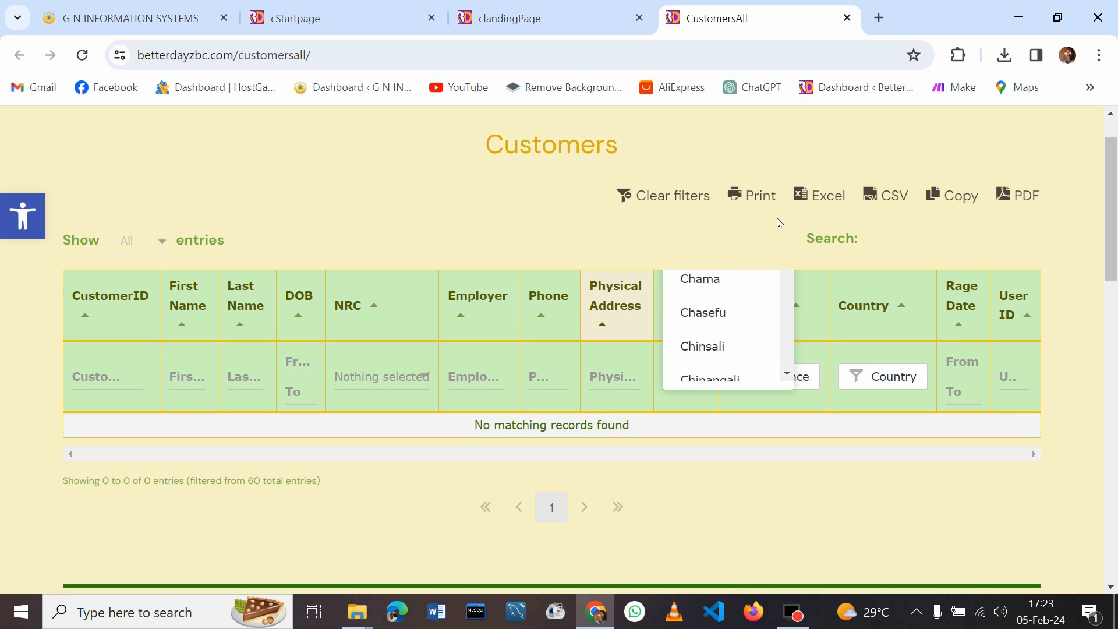
pyautogui.moveTo(1115, 227); pyautogui.dragTo(1117, 283)
pyautogui.write('Lu')
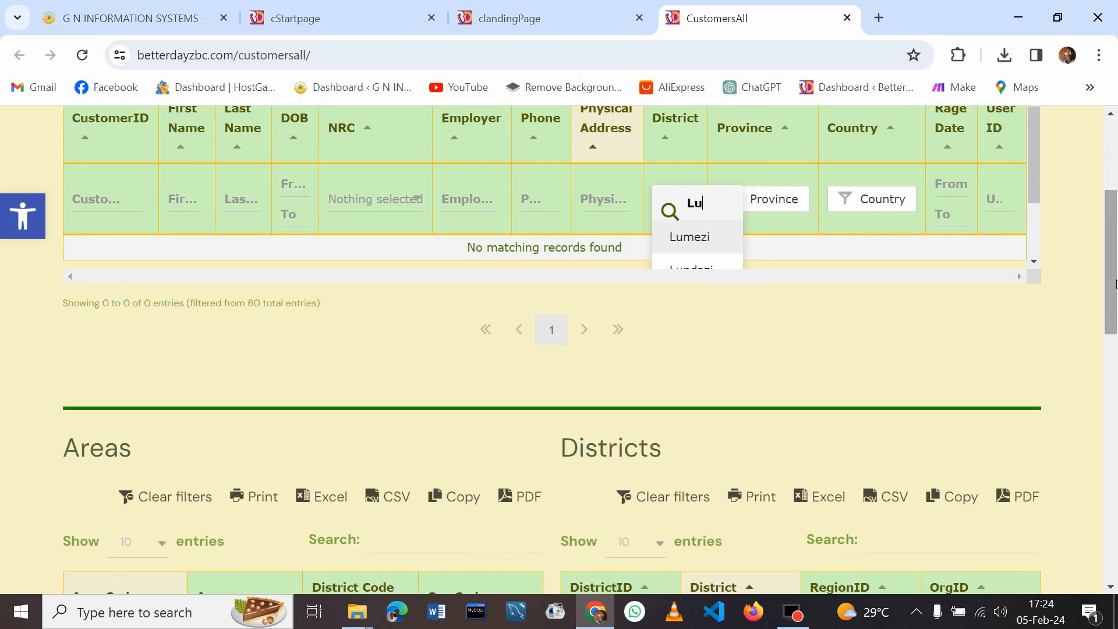
pyautogui.write('sa')
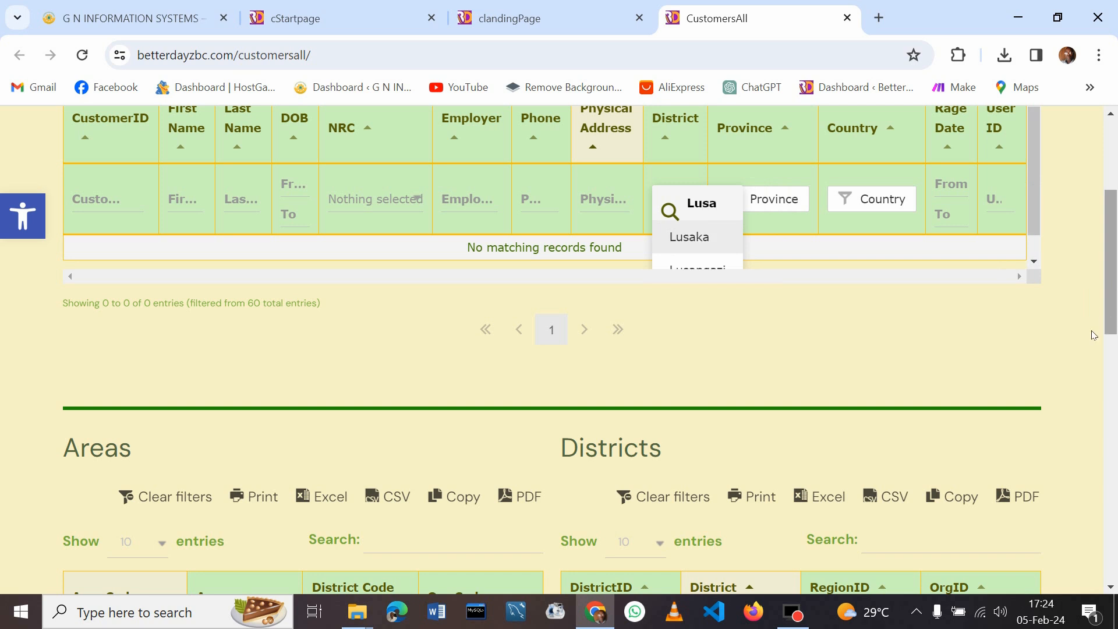
pyautogui.click(692, 238)
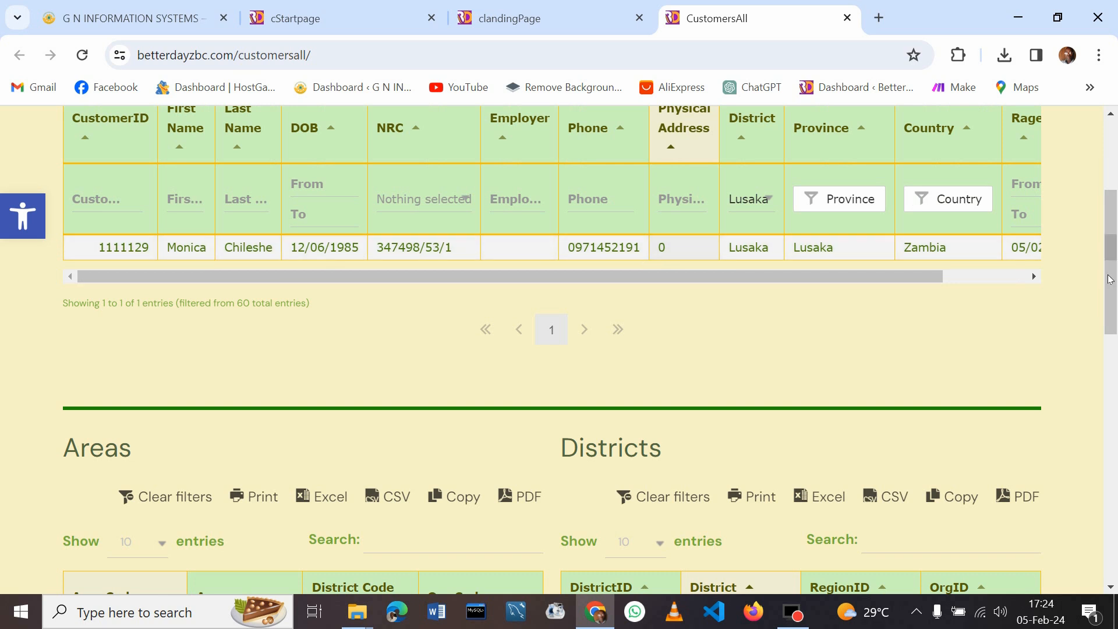
pyautogui.moveTo(1114, 282); pyautogui.dragTo(1099, 232)
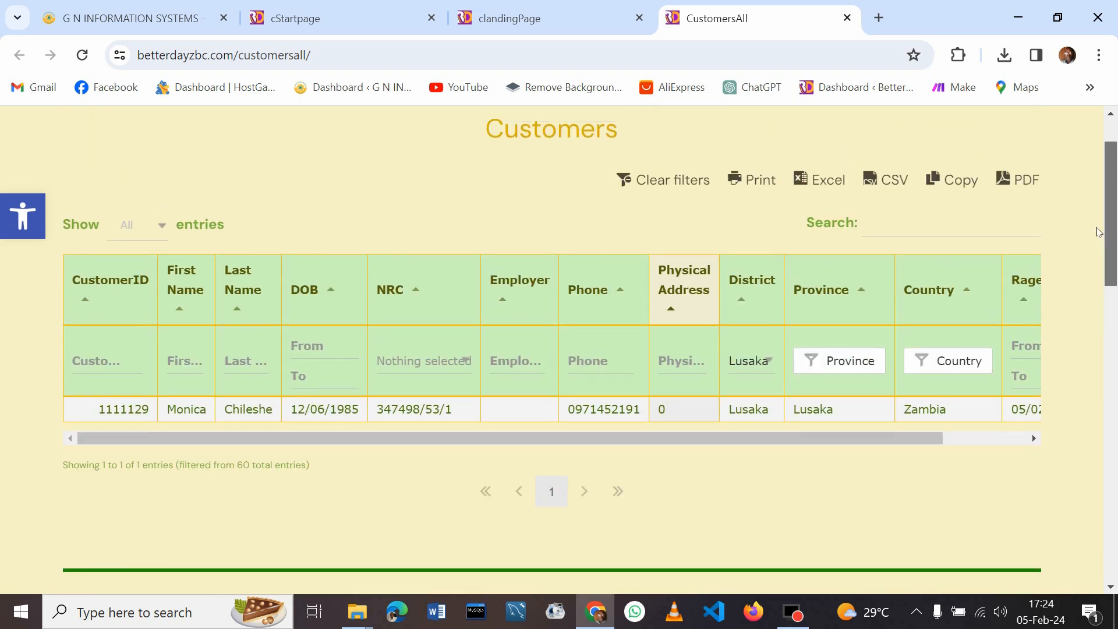
pyautogui.scroll(1, 1106, 233)
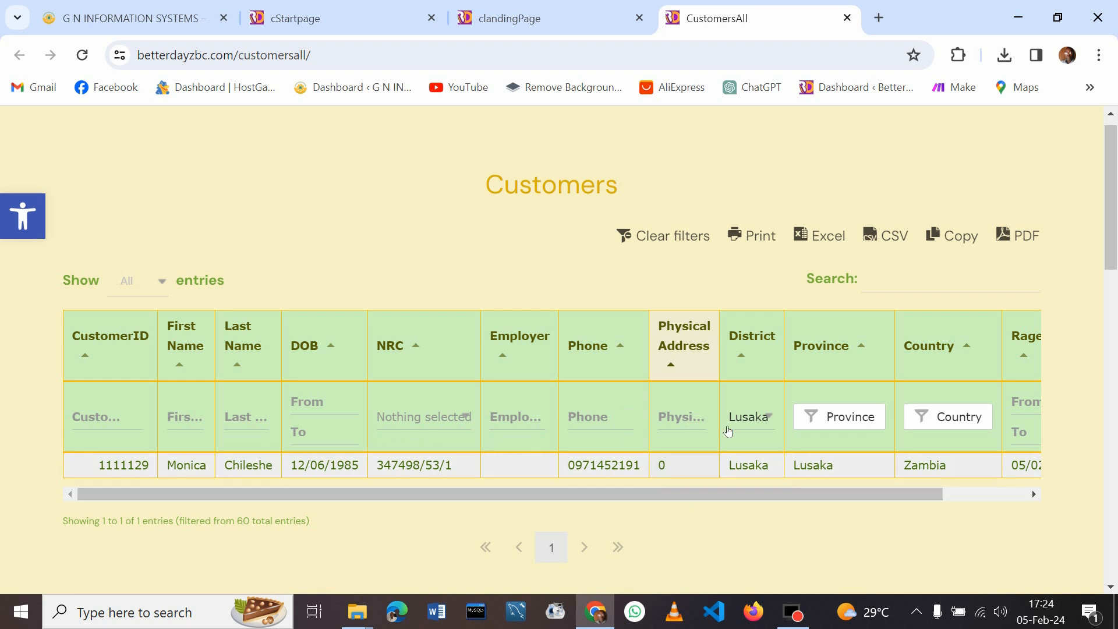
# Review the matching customer's row, then clear the district filter
pyautogui.moveTo(735, 495); pyautogui.dragTo(666, 499)
pyautogui.moveTo(816, 496); pyautogui.dragTo(971, 504)
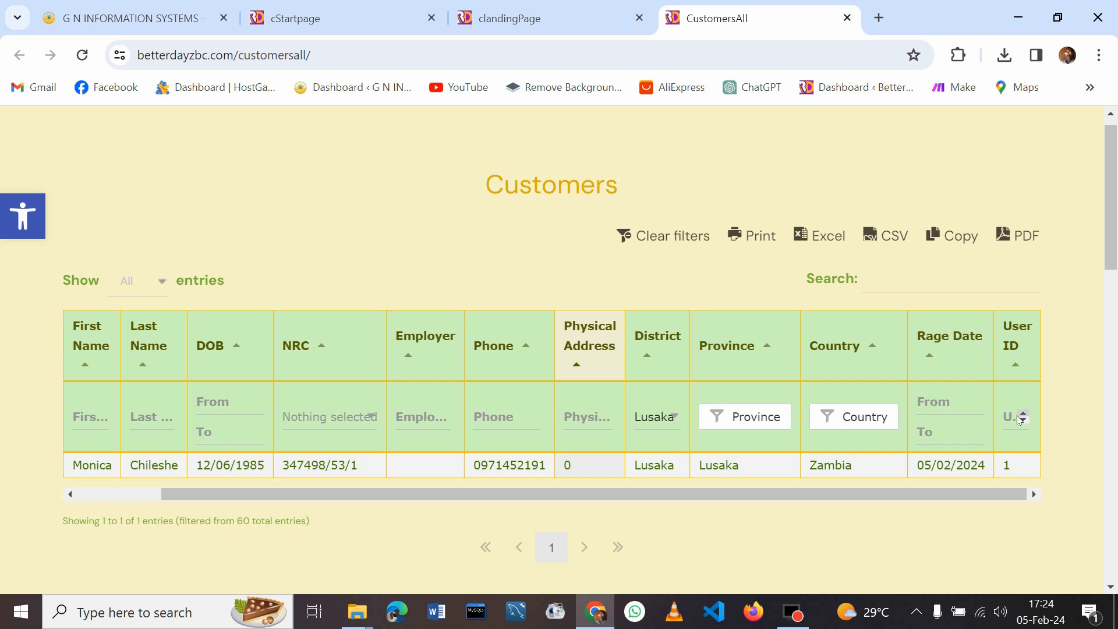
pyautogui.moveTo(1109, 250); pyautogui.dragTo(1115, 184)
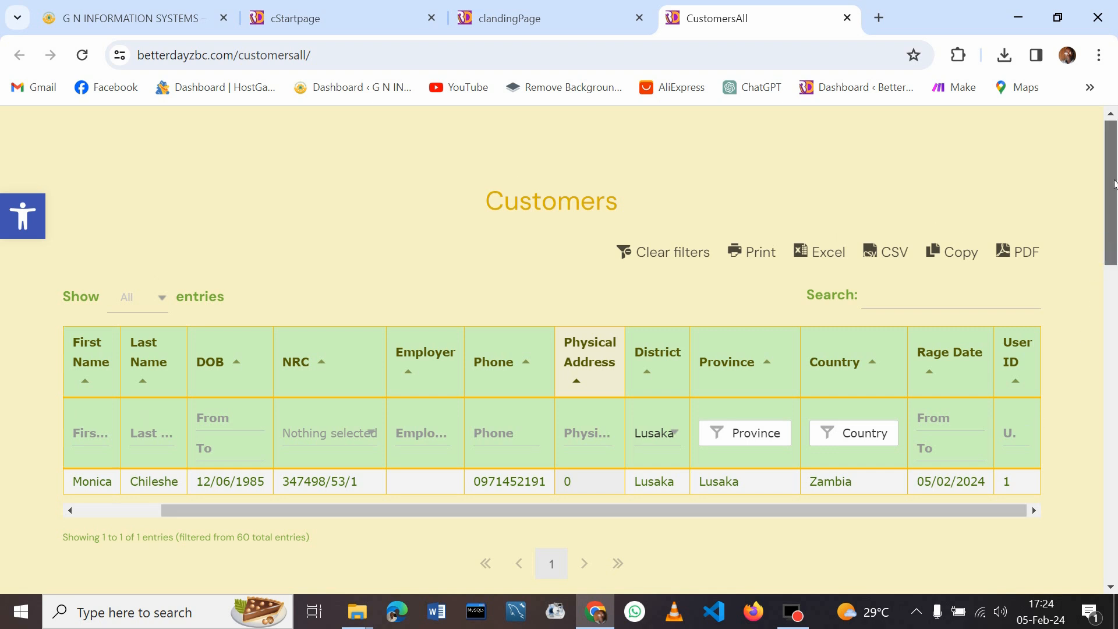
pyautogui.click(691, 258)
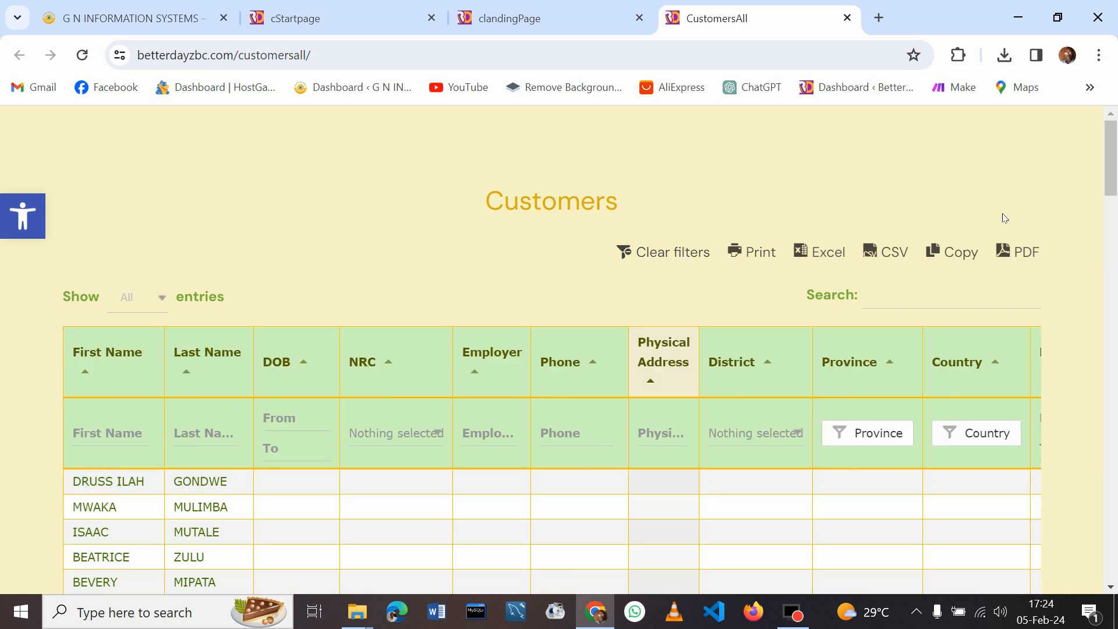
# Scroll down the Customers page and switch to the PaymentsAll loans page
pyautogui.moveTo(1112, 166); pyautogui.dragTo(1103, 135)
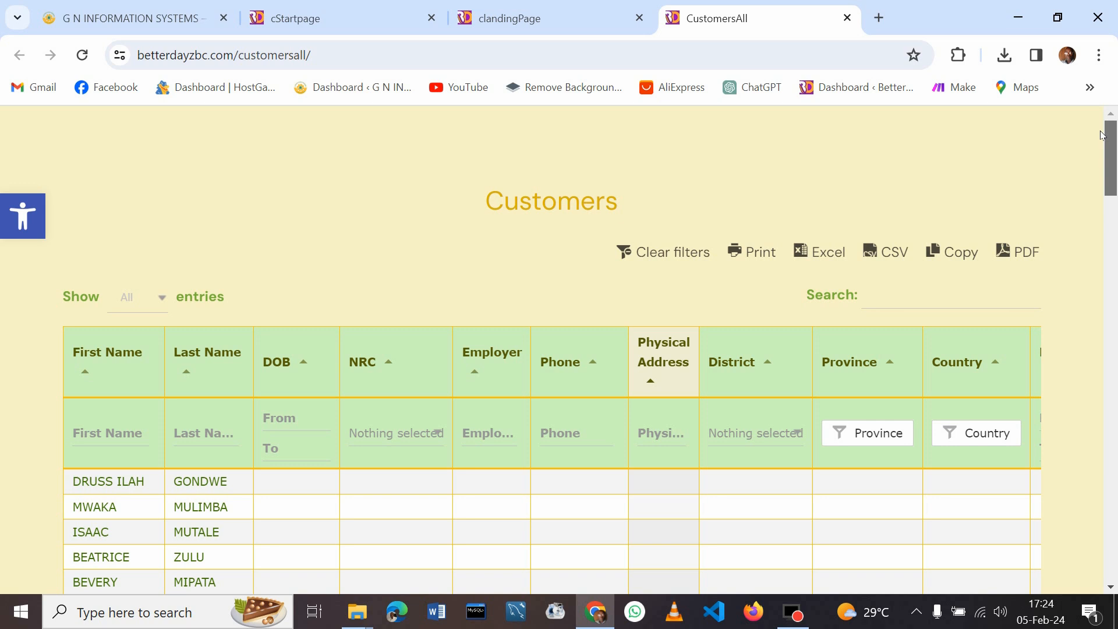
pyautogui.moveTo(784, 622)
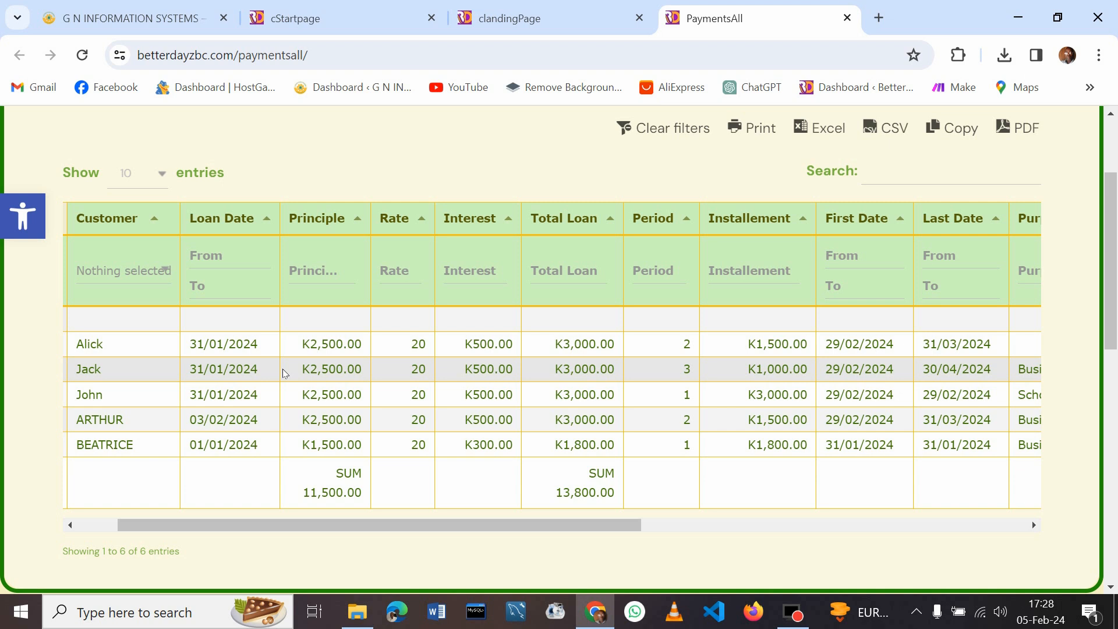
# Scroll the PaymentsAll table fully left and bring up the New entry/Edit/Delete popup
pyautogui.click(276, 528)
pyautogui.moveTo(276, 530); pyautogui.dragTo(161, 527)
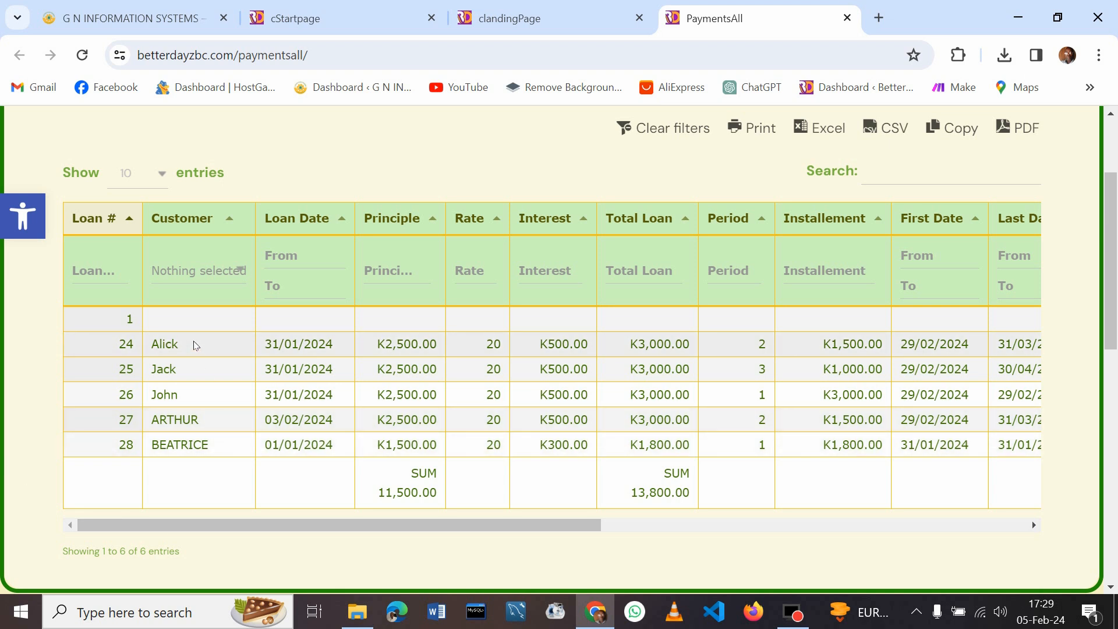
pyautogui.click(240, 422)
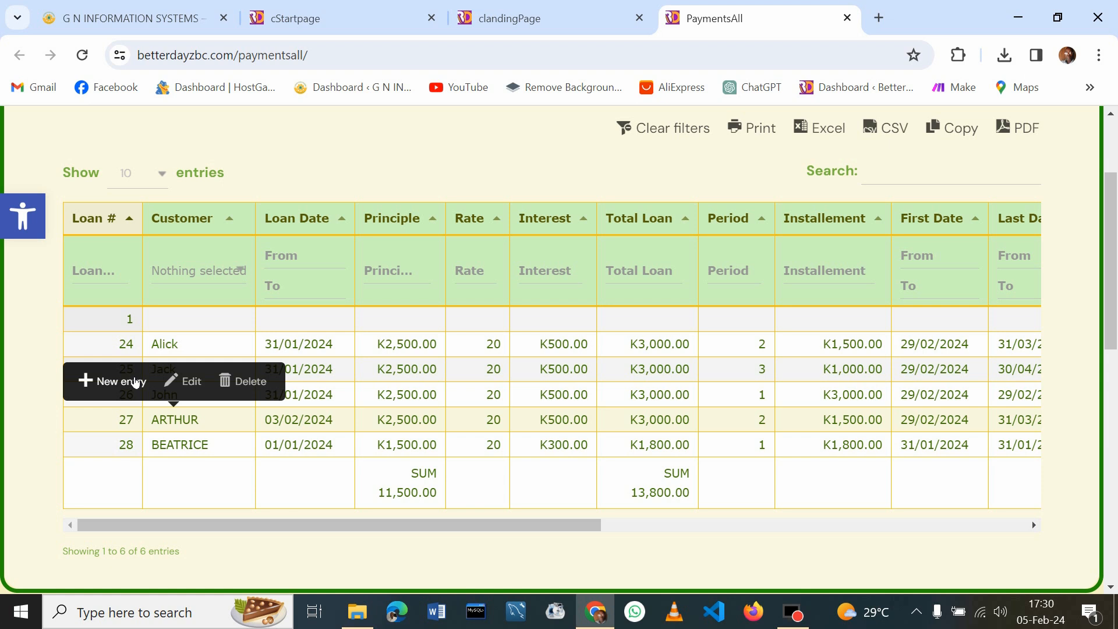
# Start a new loan entry and choose the customer found by searching 'mo'
pyautogui.click(135, 382)
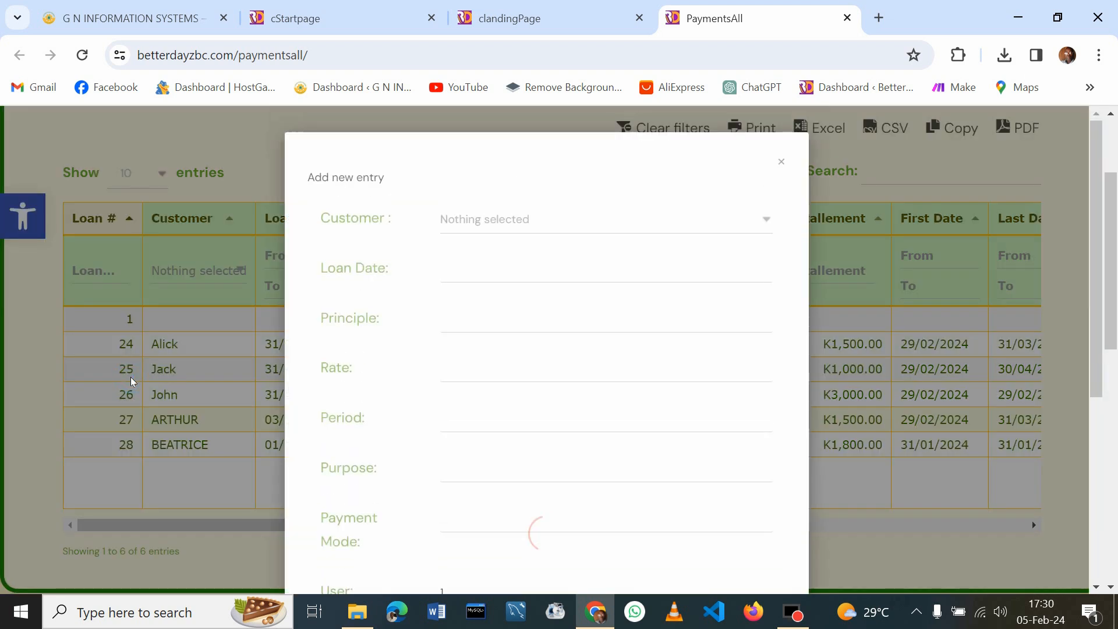
pyautogui.click(768, 220)
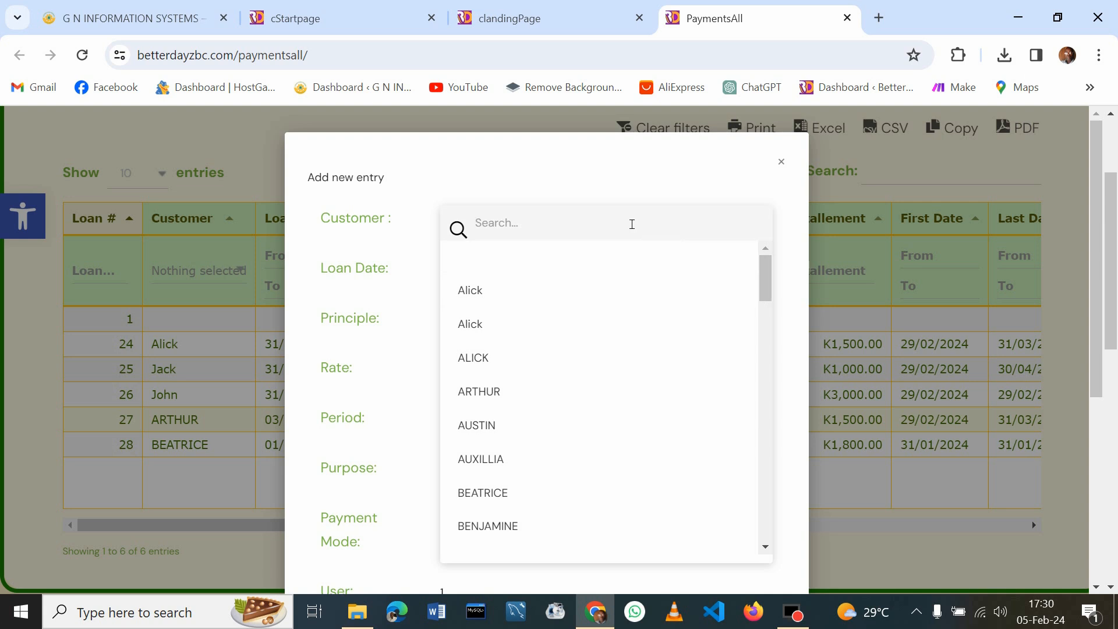
pyautogui.write('mo')
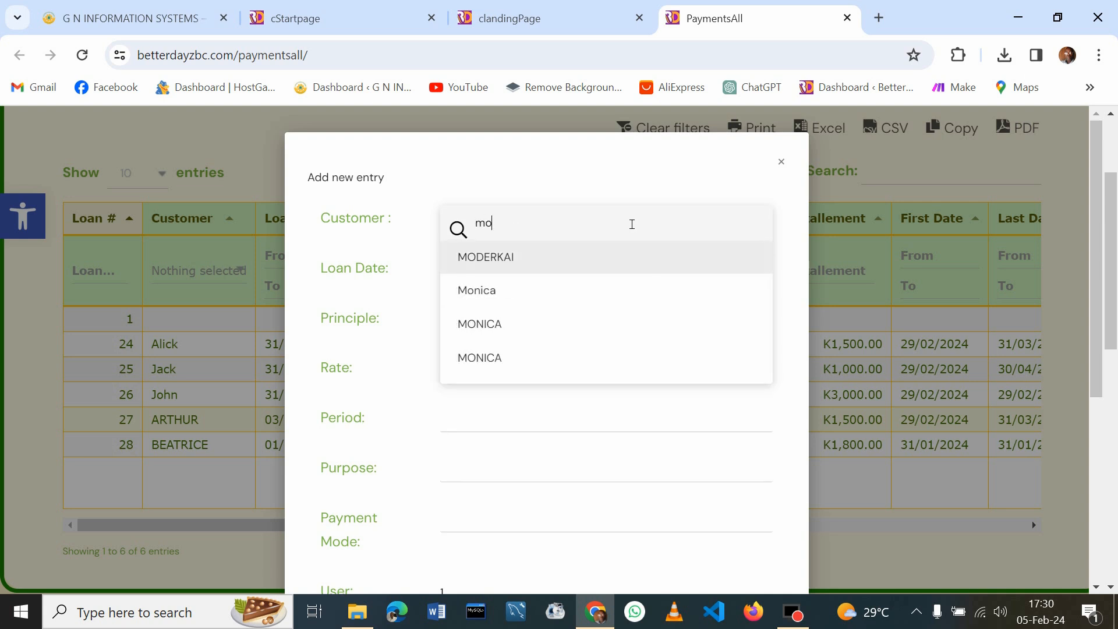
pyautogui.click(491, 296)
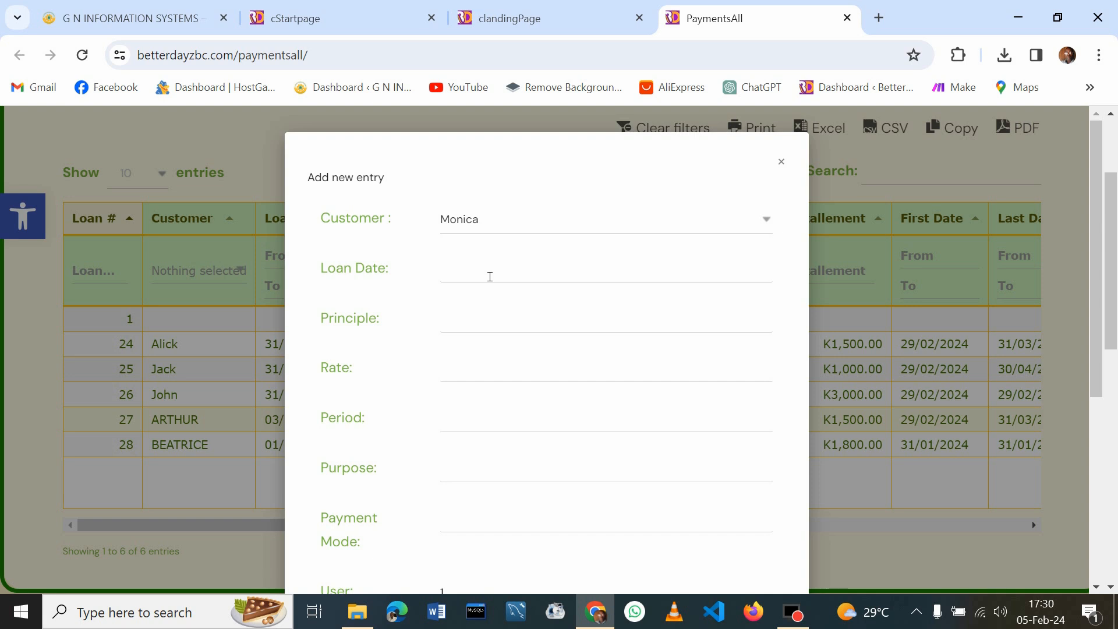
pyautogui.click(767, 218)
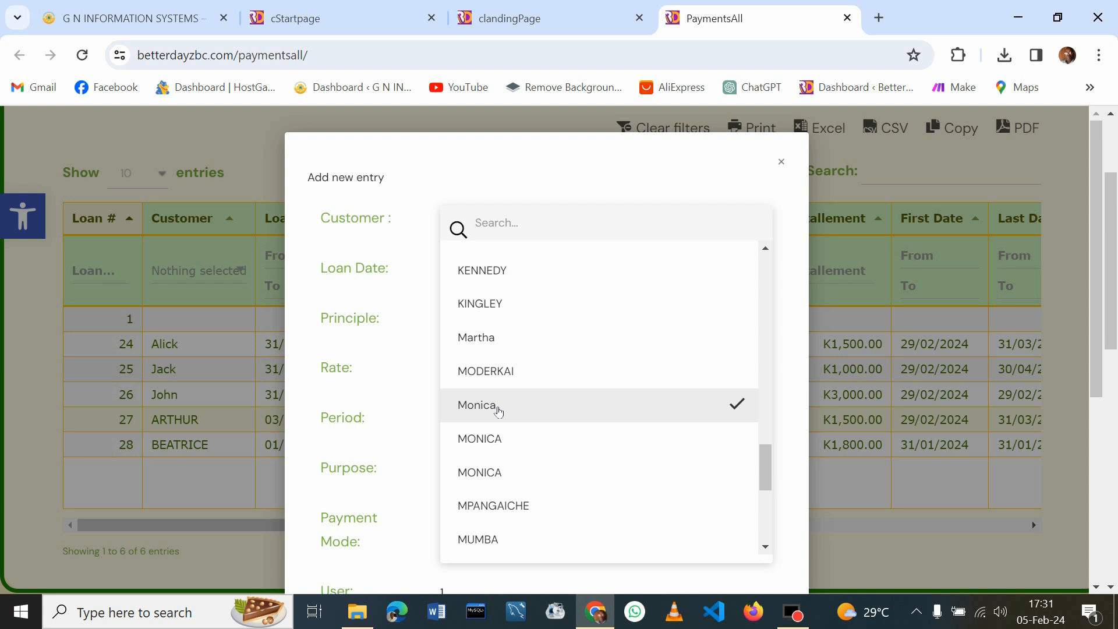
pyautogui.click(498, 411)
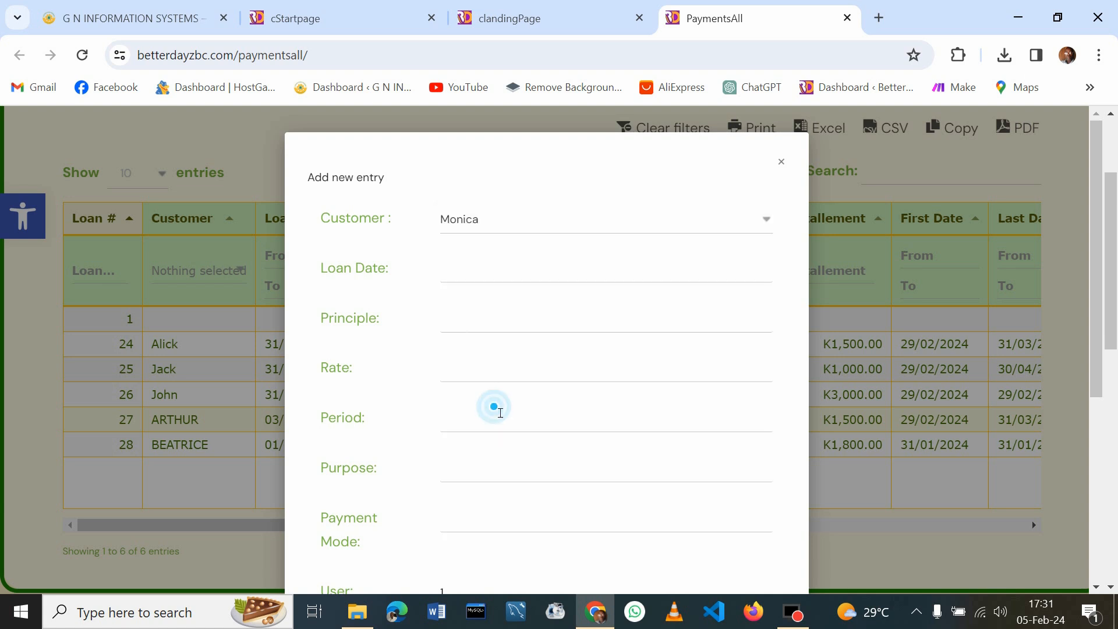
# Set Loan Date 05/02/2024, Principle 3,000.00 and Rate 20
pyautogui.click(482, 269)
pyautogui.click(503, 444)
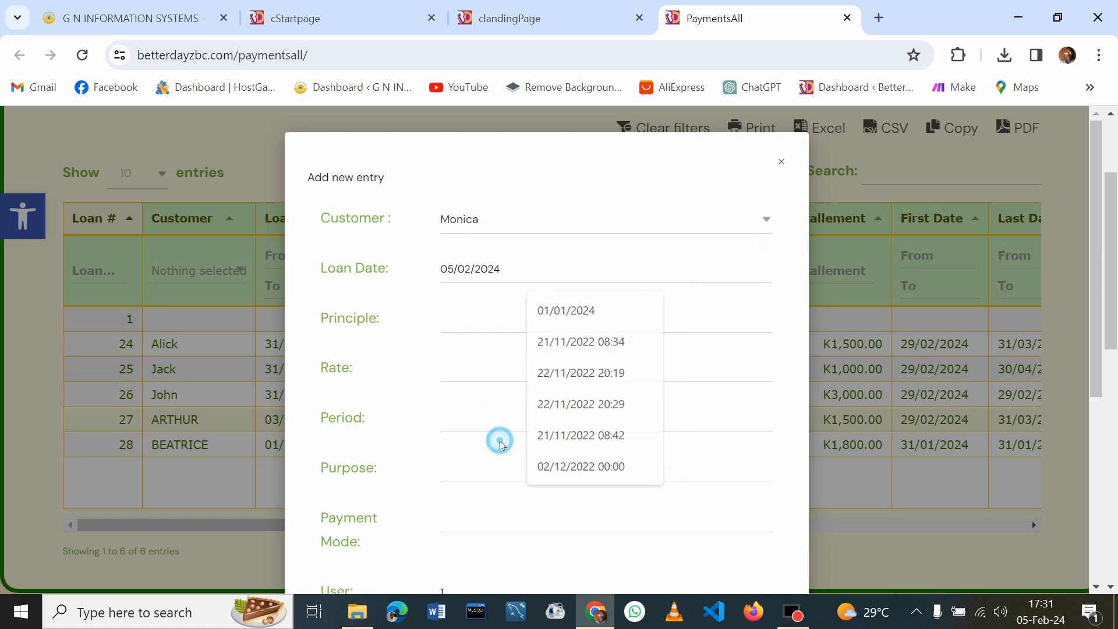
pyautogui.click(512, 314)
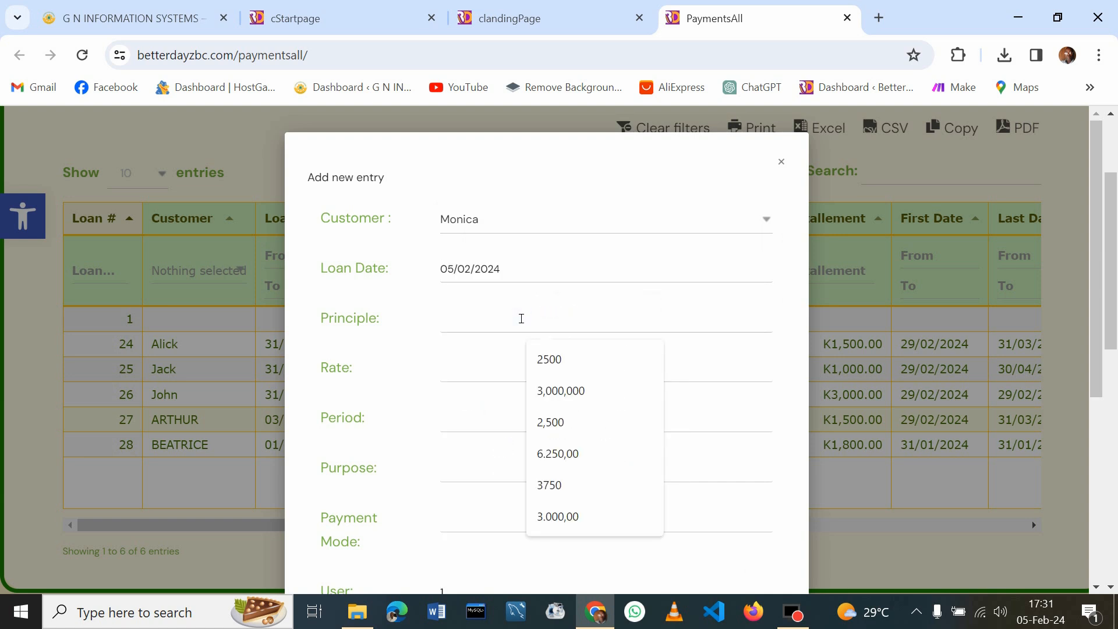
pyautogui.click(551, 360)
pyautogui.doubleClick(484, 318)
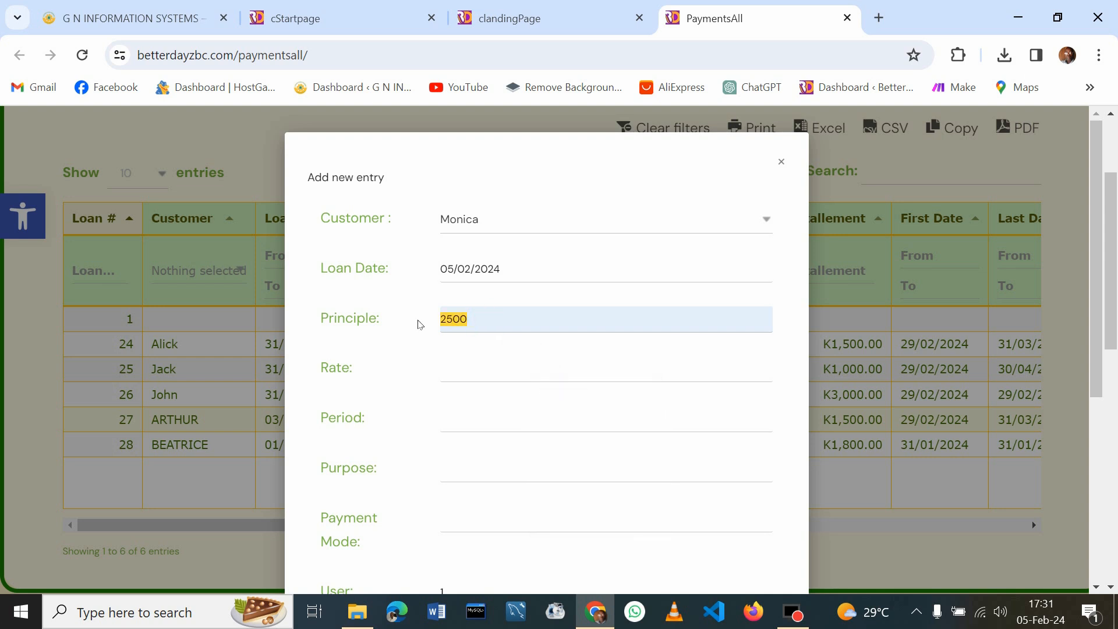
pyautogui.write('30.00')
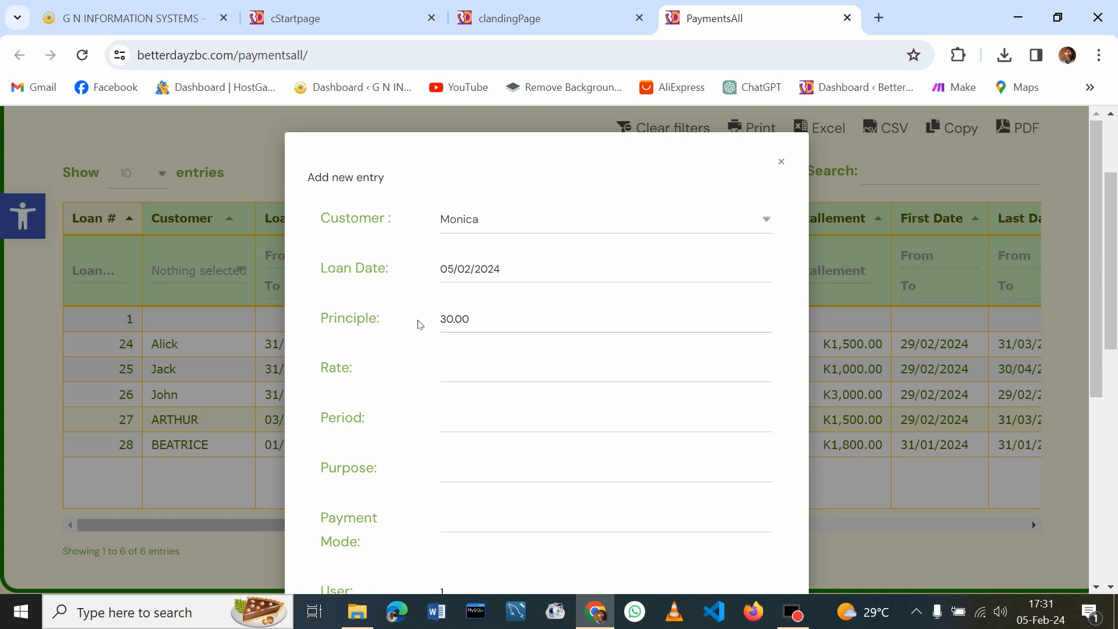
pyautogui.write('00')
pyautogui.click(480, 374)
pyautogui.click(545, 409)
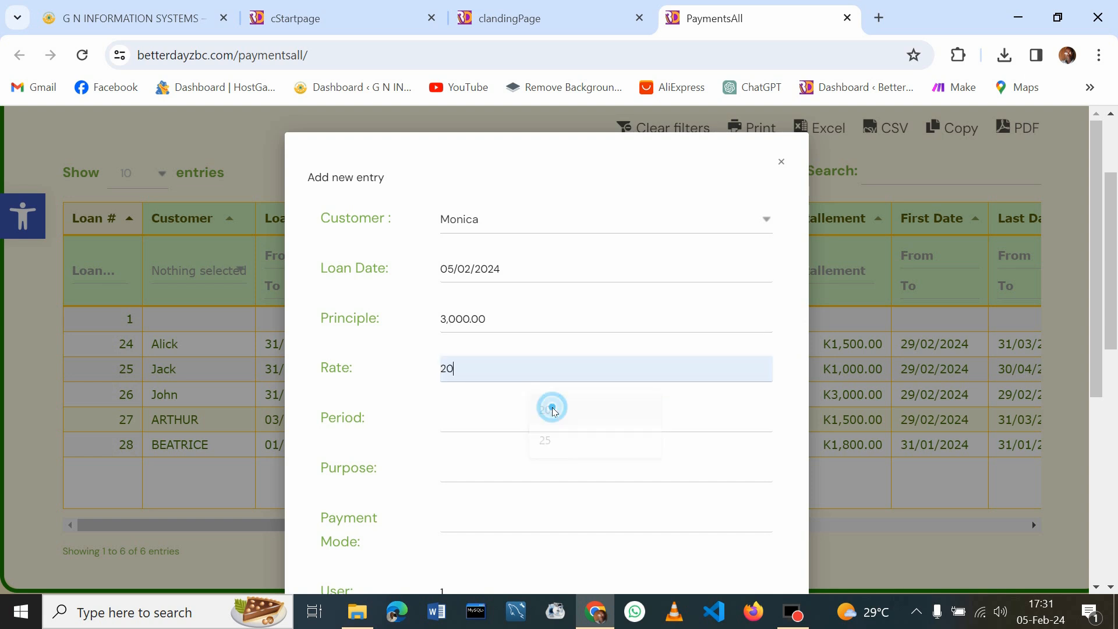
# Set Period 2, Purpose School and Payment Mode Cash, then save the entry
pyautogui.moveTo(1098, 262); pyautogui.dragTo(1105, 339)
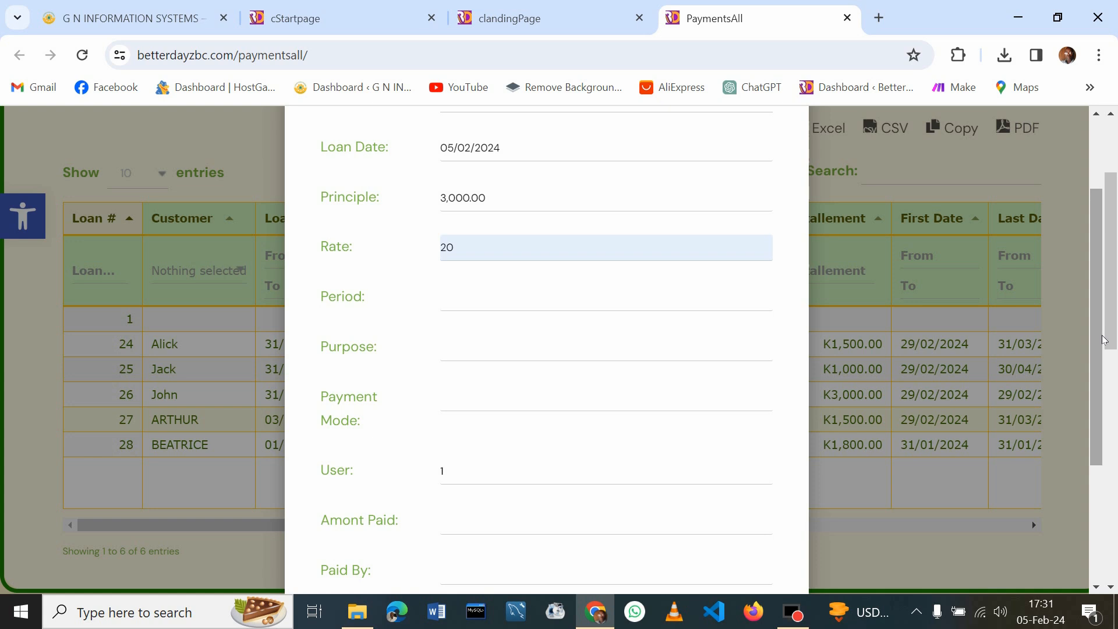
pyautogui.click(469, 305)
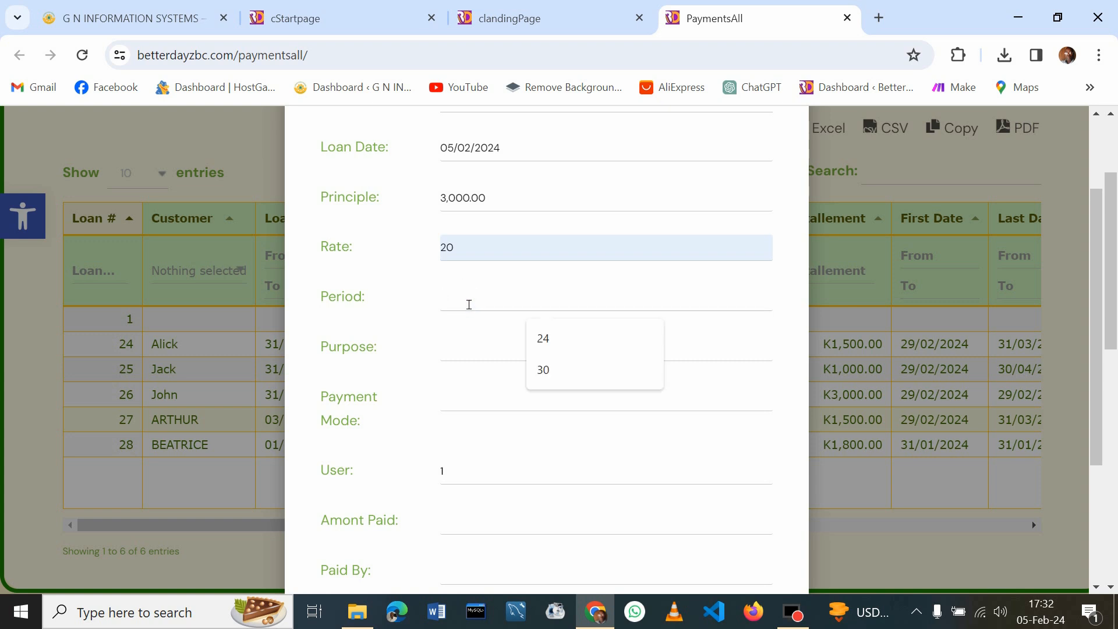
pyautogui.write('2')
pyautogui.click(487, 361)
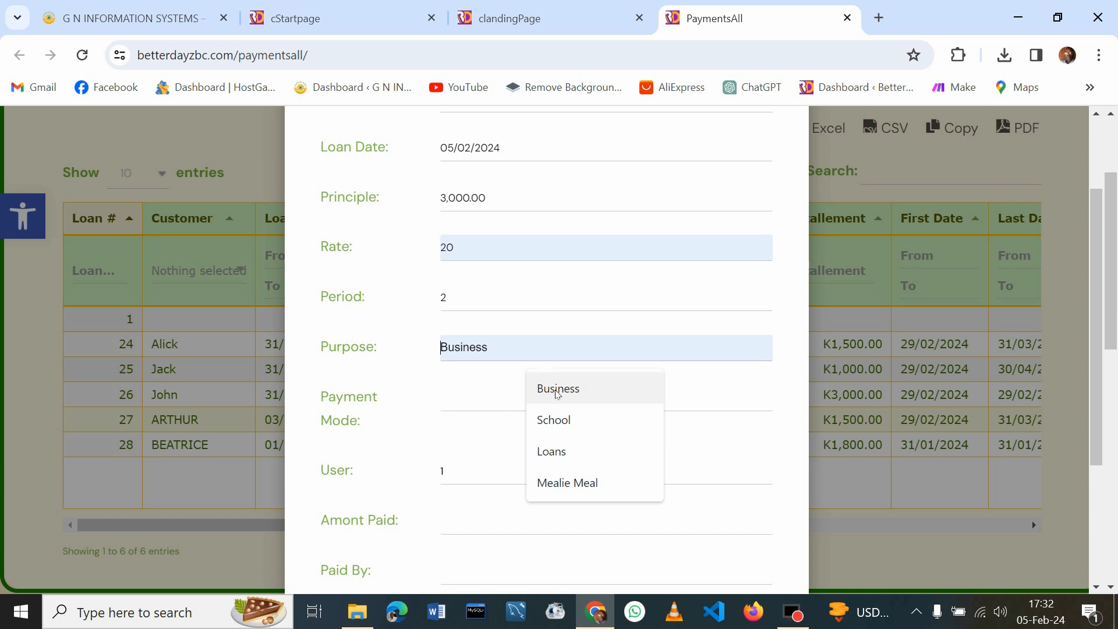
pyautogui.click(562, 421)
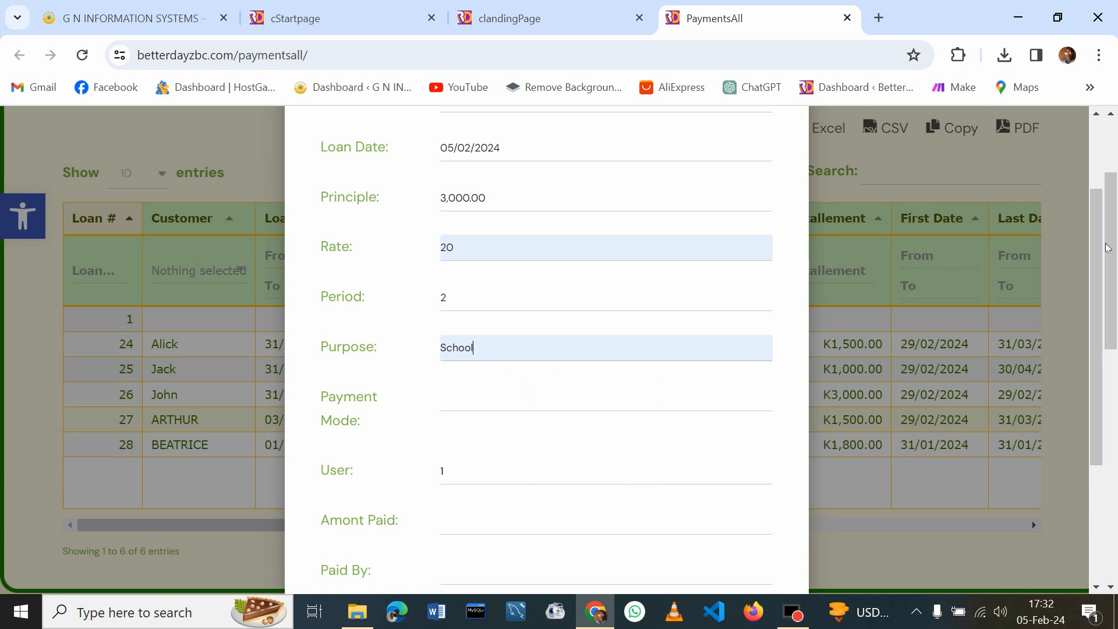
pyautogui.moveTo(1101, 232); pyautogui.dragTo(1094, 314)
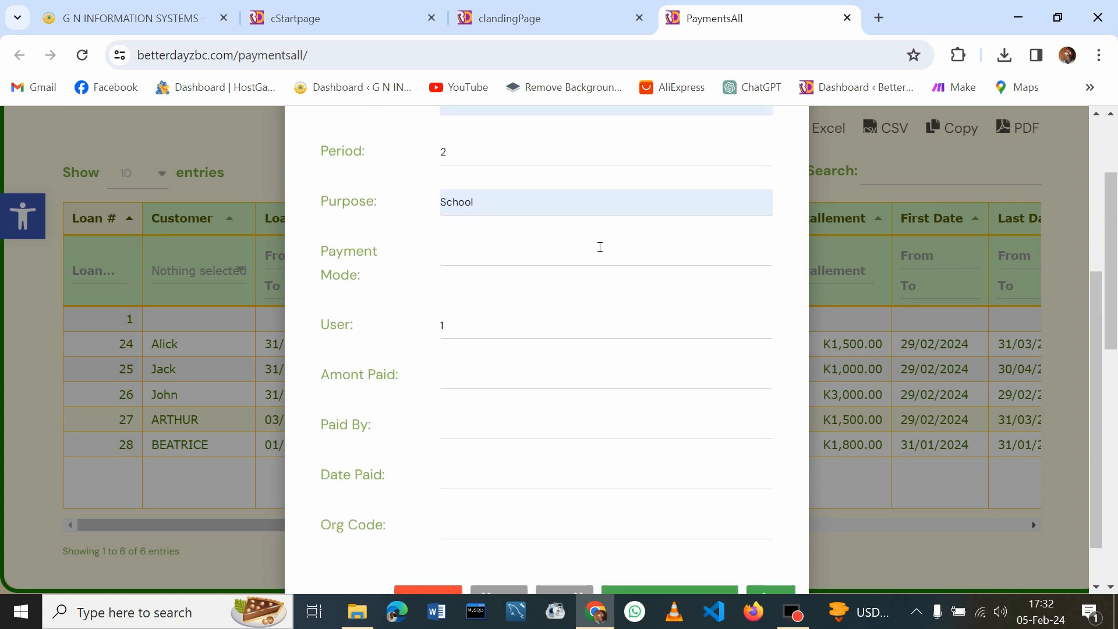
pyautogui.click(527, 254)
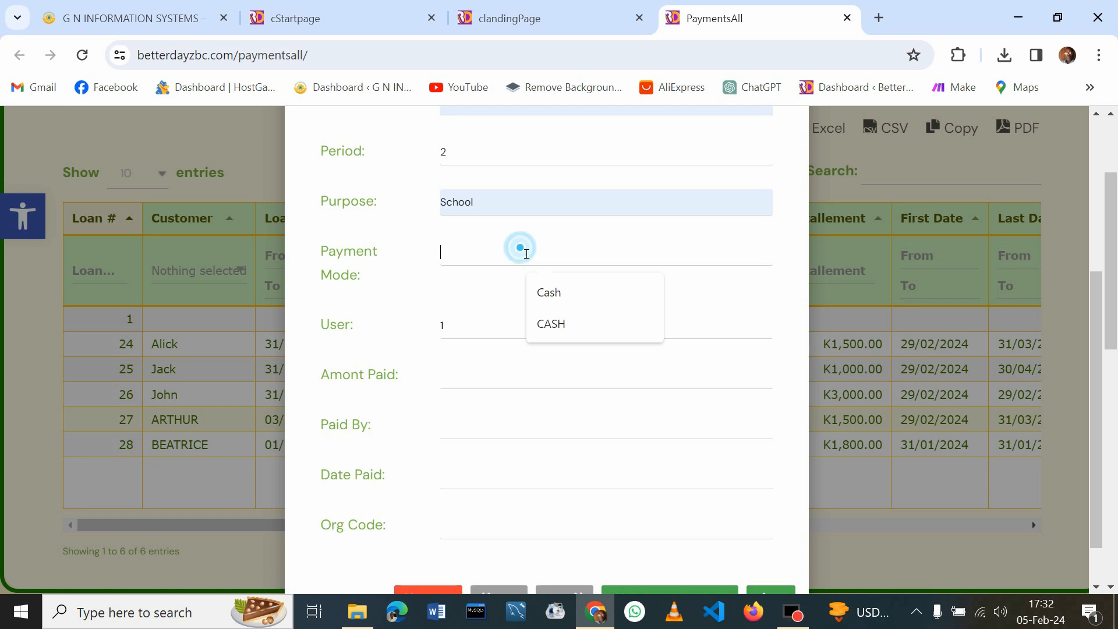
pyautogui.click(547, 297)
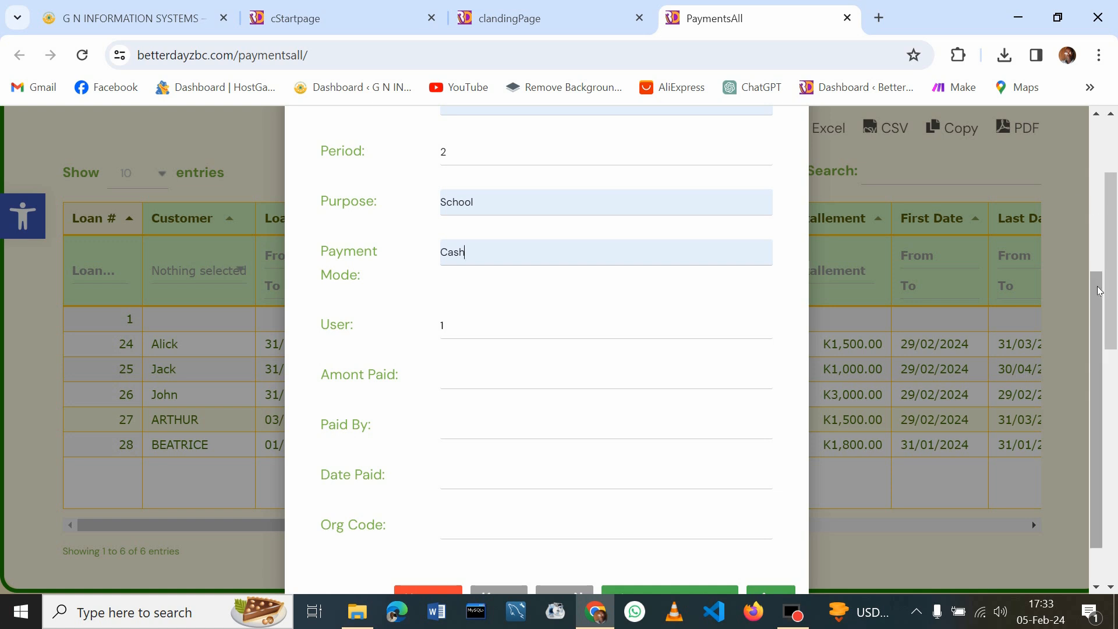
pyautogui.moveTo(1099, 290); pyautogui.dragTo(1100, 322)
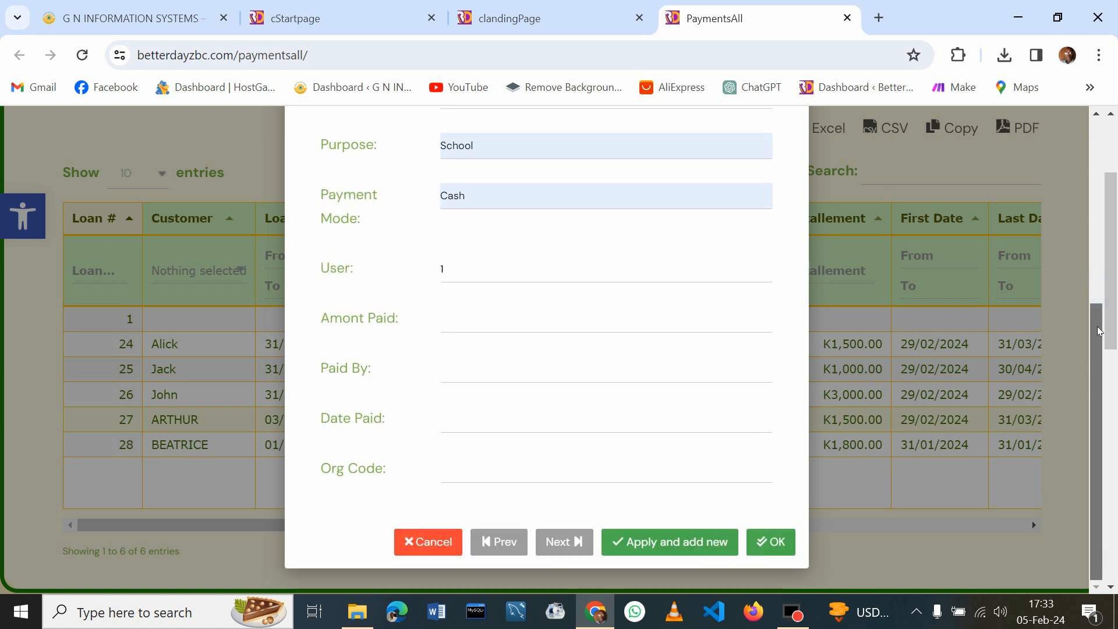
pyautogui.click(771, 543)
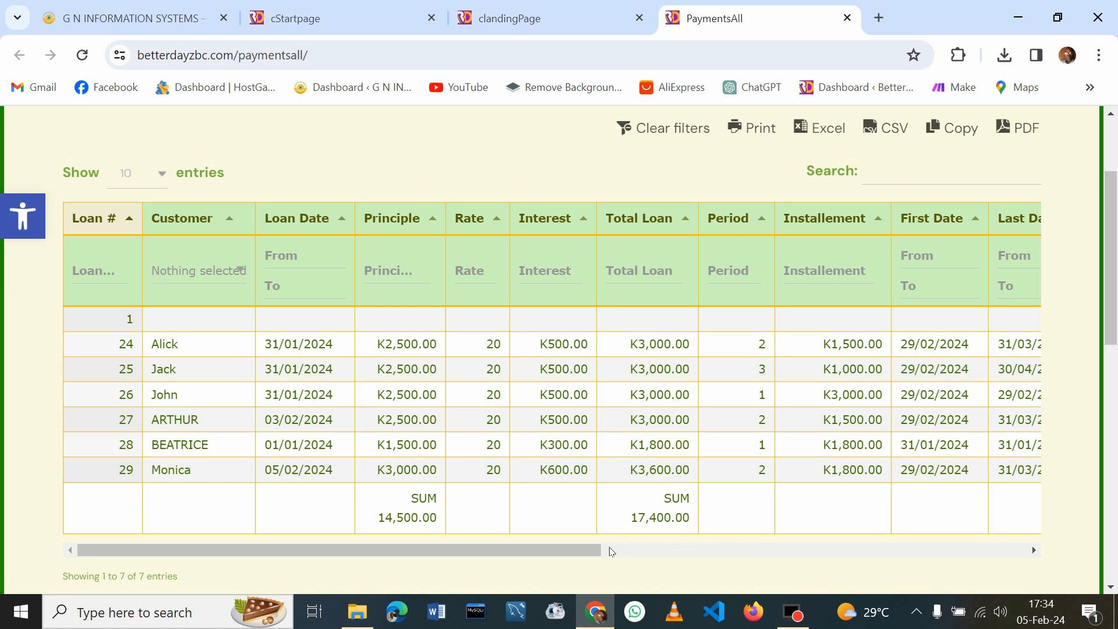
# Check loan 29's row (K3,600.00 over 2 periods), then close the PaymentsAll tab
pyautogui.click(573, 550)
pyautogui.moveTo(574, 553); pyautogui.dragTo(882, 568)
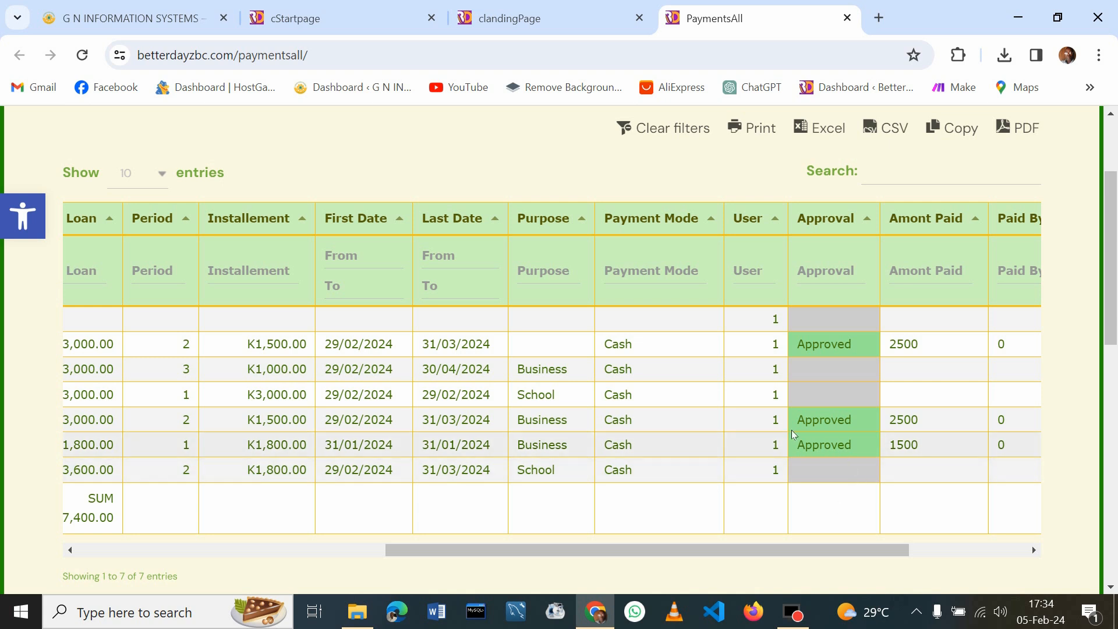
pyautogui.moveTo(789, 550); pyautogui.dragTo(402, 566)
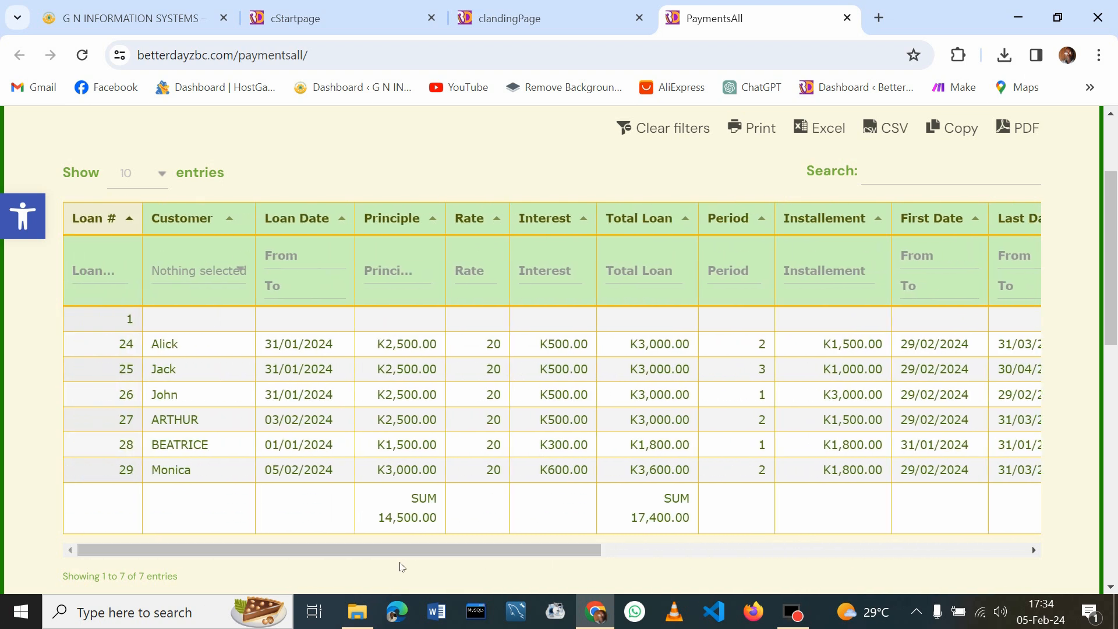
pyautogui.click(847, 18)
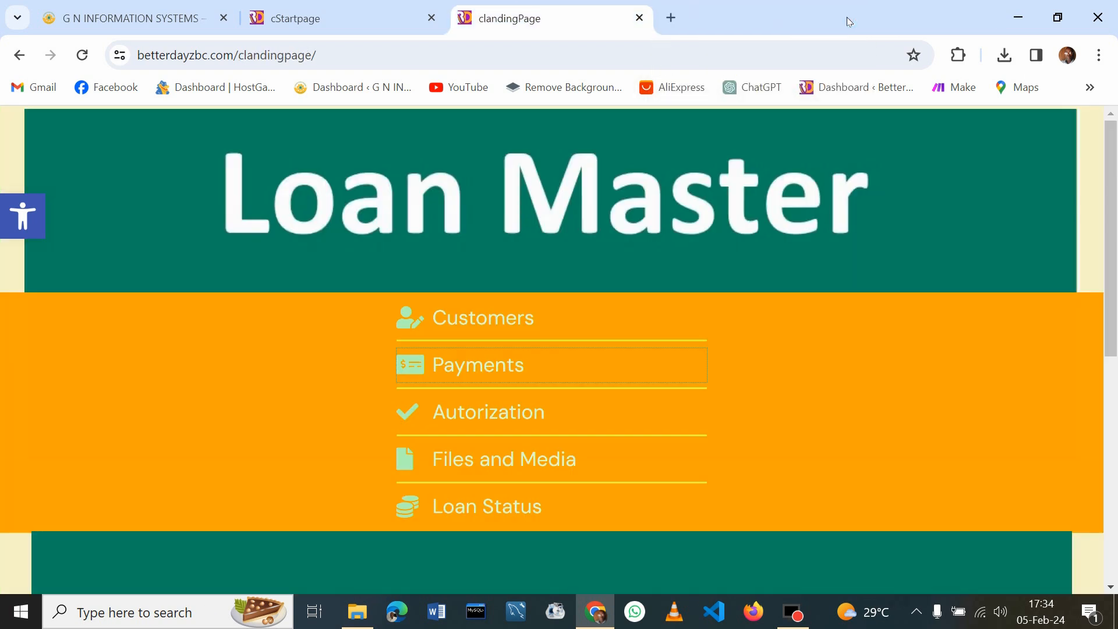
# Unlock the Loan Authorization page by entering its password
pyautogui.click(466, 412)
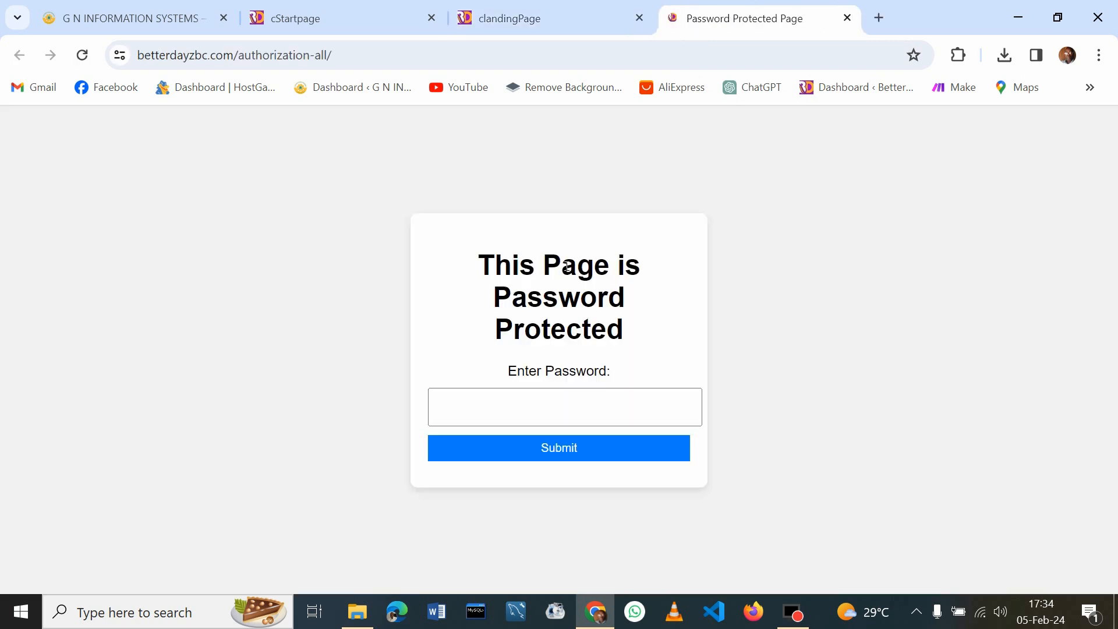
pyautogui.click(473, 416)
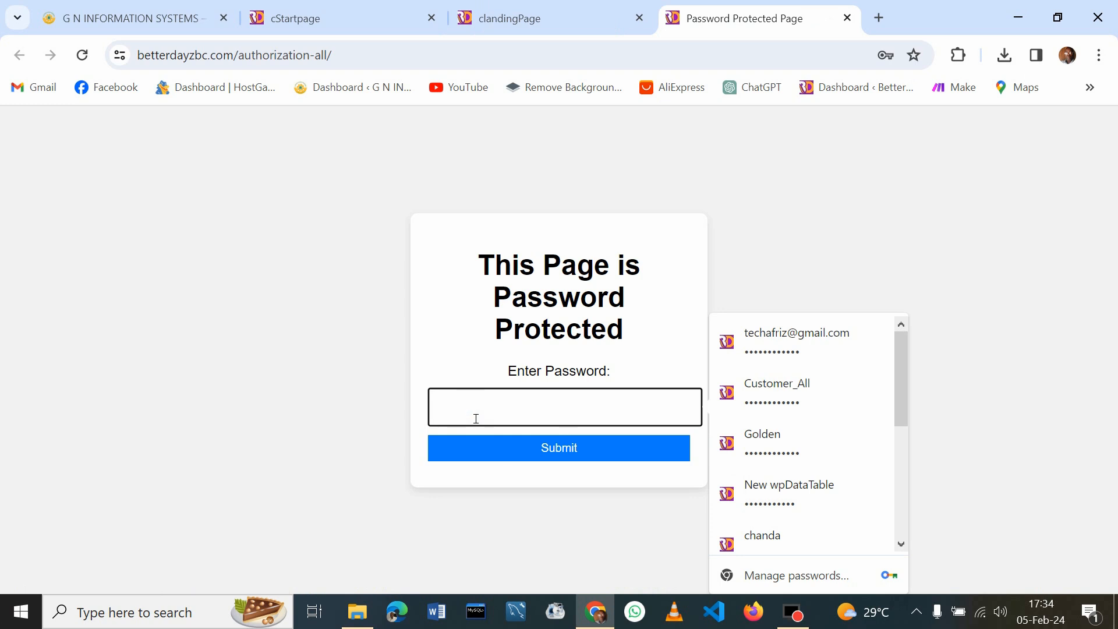
pyautogui.write('*****')
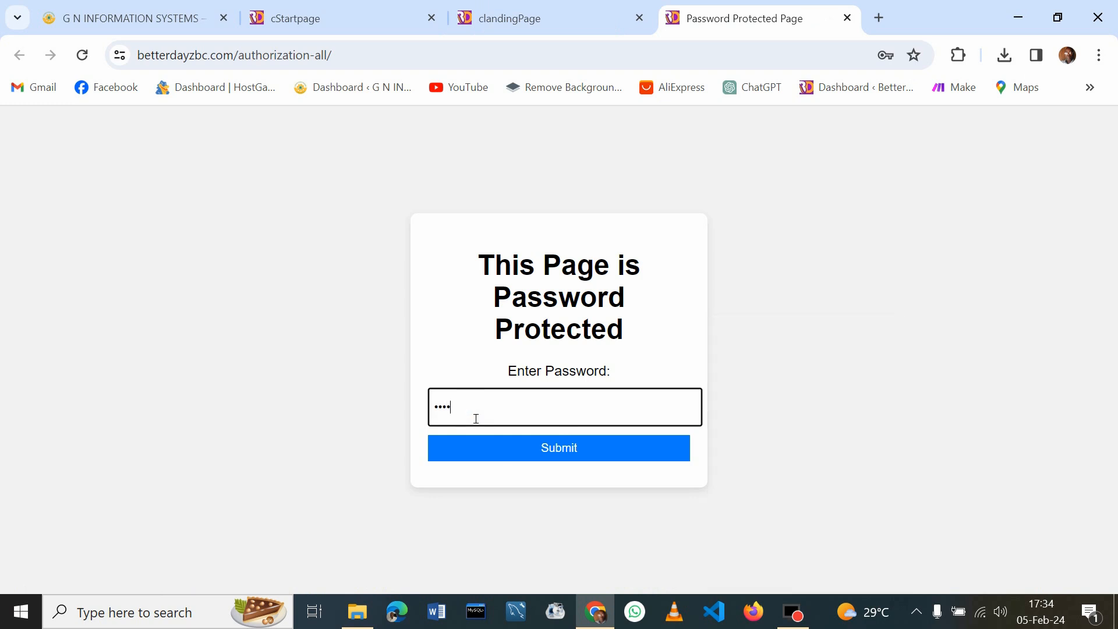
pyautogui.write('**********')
pyautogui.click(554, 452)
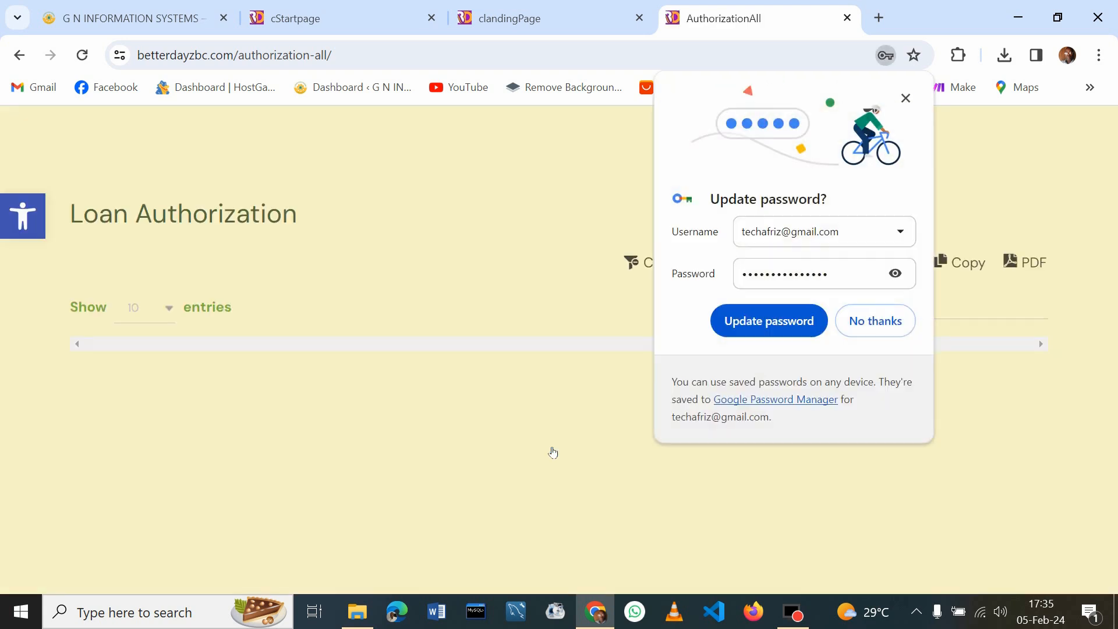
# Dismiss the password prompt, check the Approval column, and open loan 29 in the Edit entry dialog
pyautogui.click(878, 322)
pyautogui.moveTo(1107, 214); pyautogui.dragTo(1116, 296)
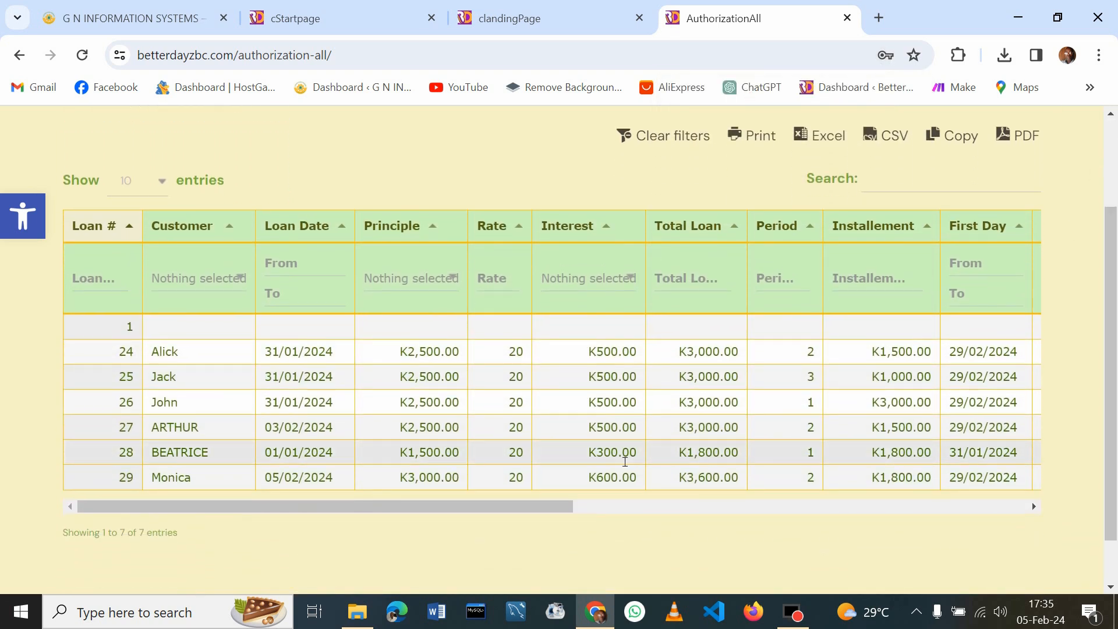
pyautogui.click(518, 507)
pyautogui.moveTo(518, 510); pyautogui.dragTo(853, 506)
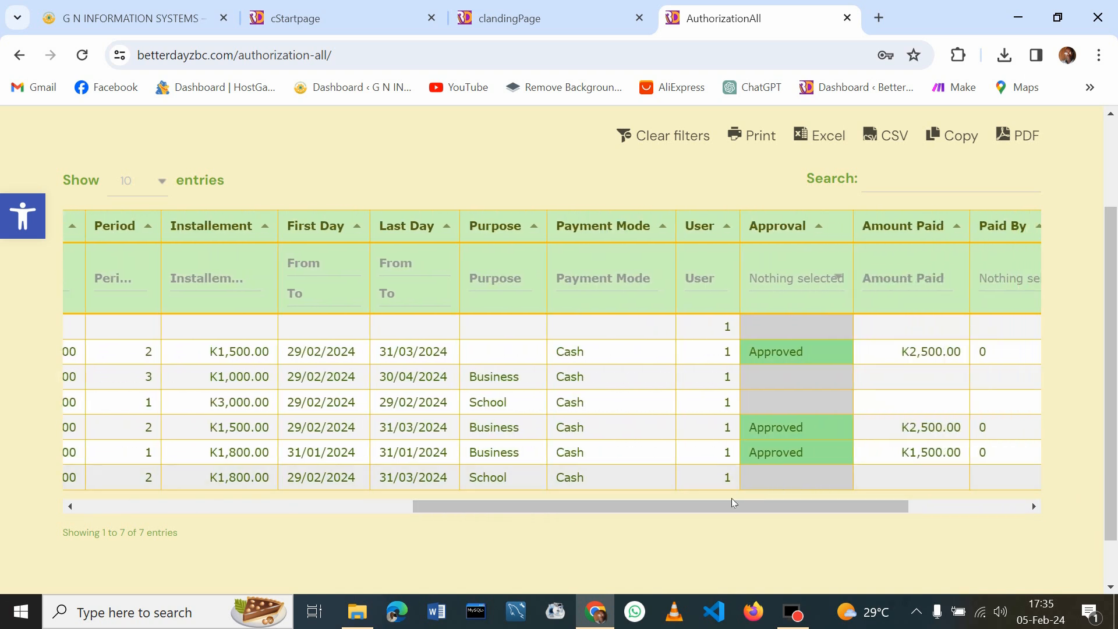
pyautogui.moveTo(707, 509); pyautogui.dragTo(332, 547)
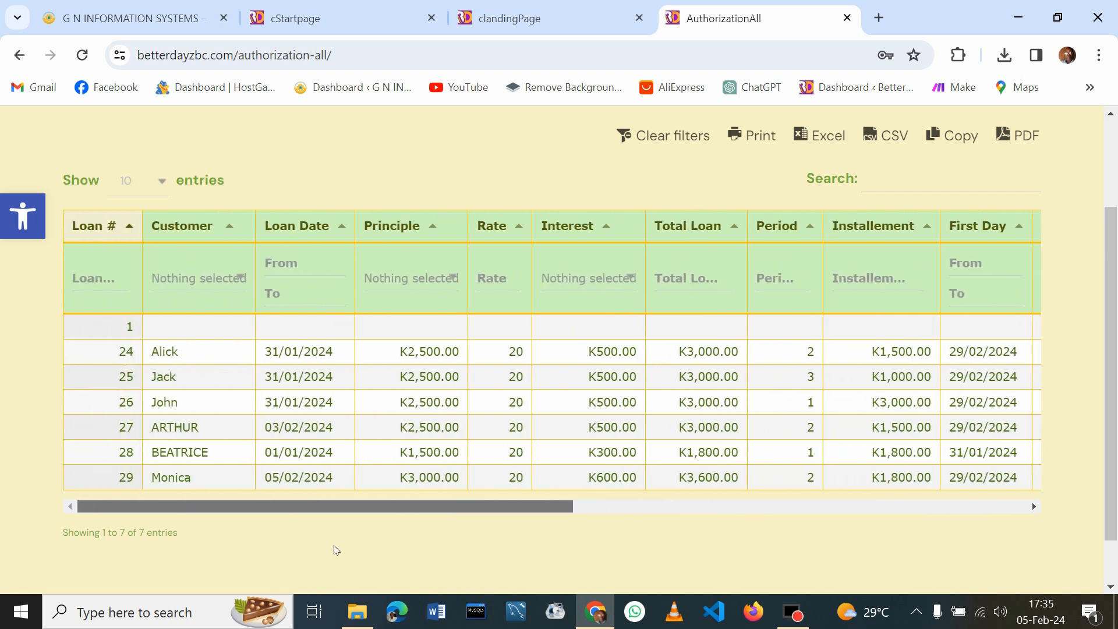
pyautogui.click(230, 478)
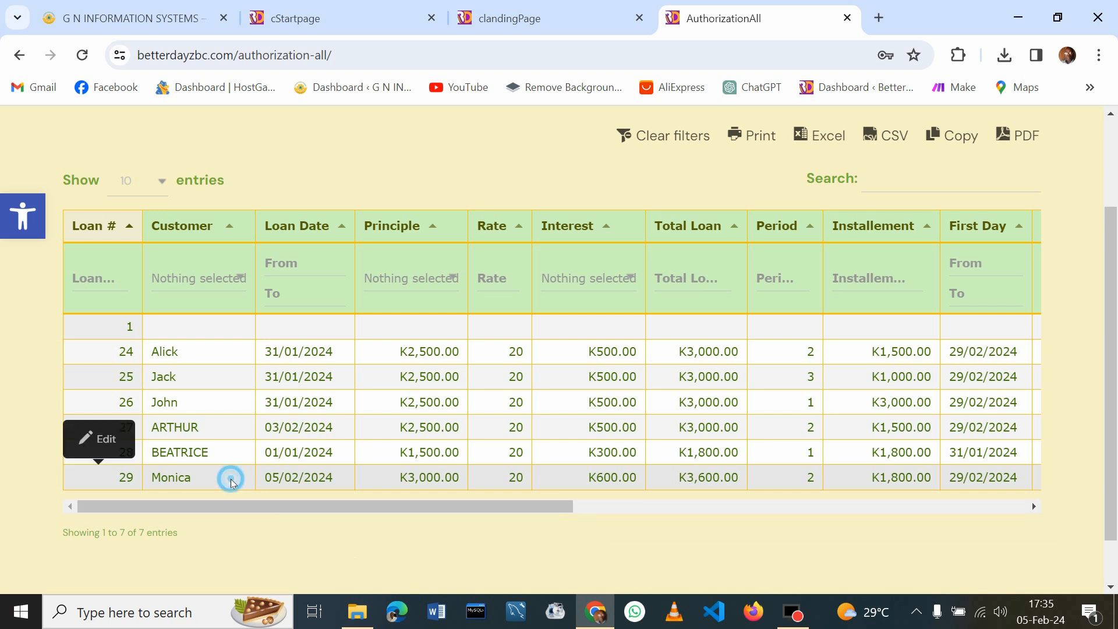
pyautogui.click(107, 443)
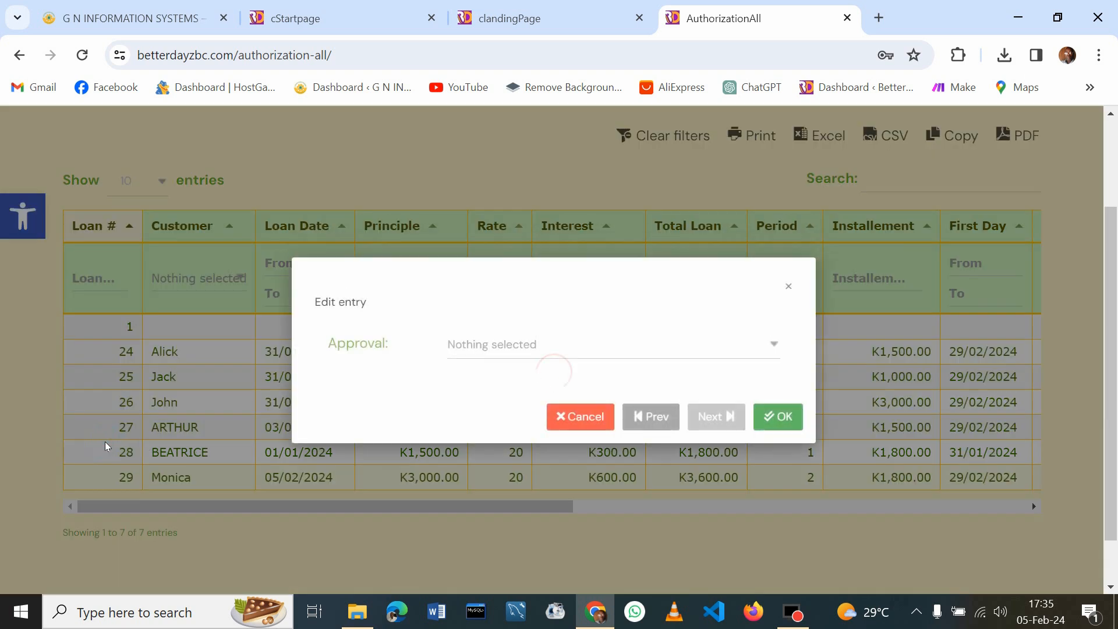
# Set loan 29's Approval to Approved, save it, and close the AuthorizationAll tab
pyautogui.click(779, 346)
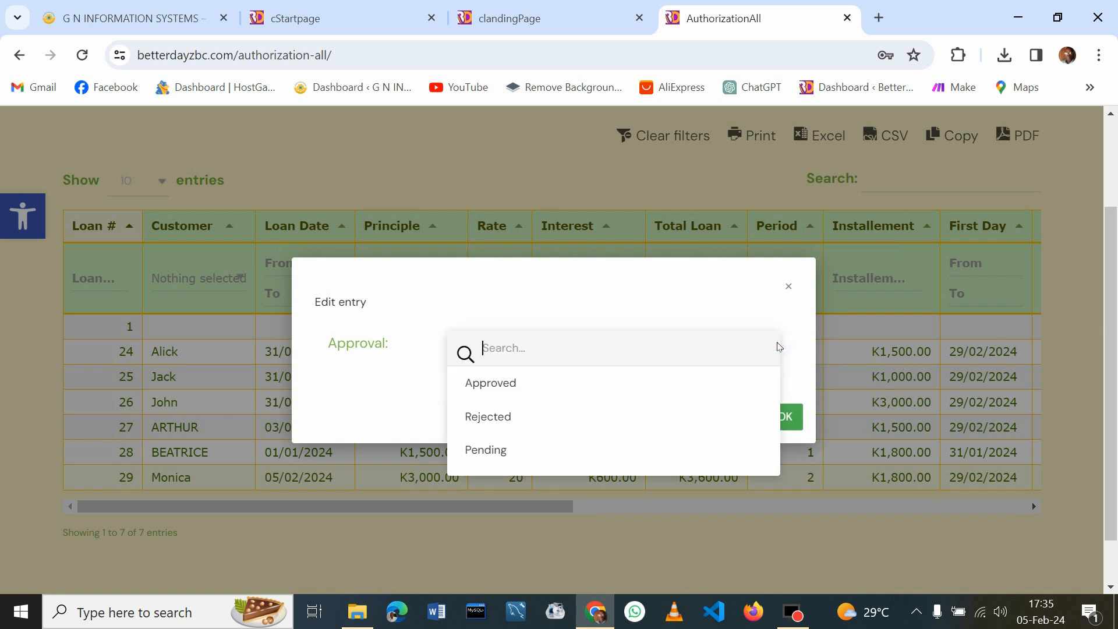
pyautogui.click(516, 387)
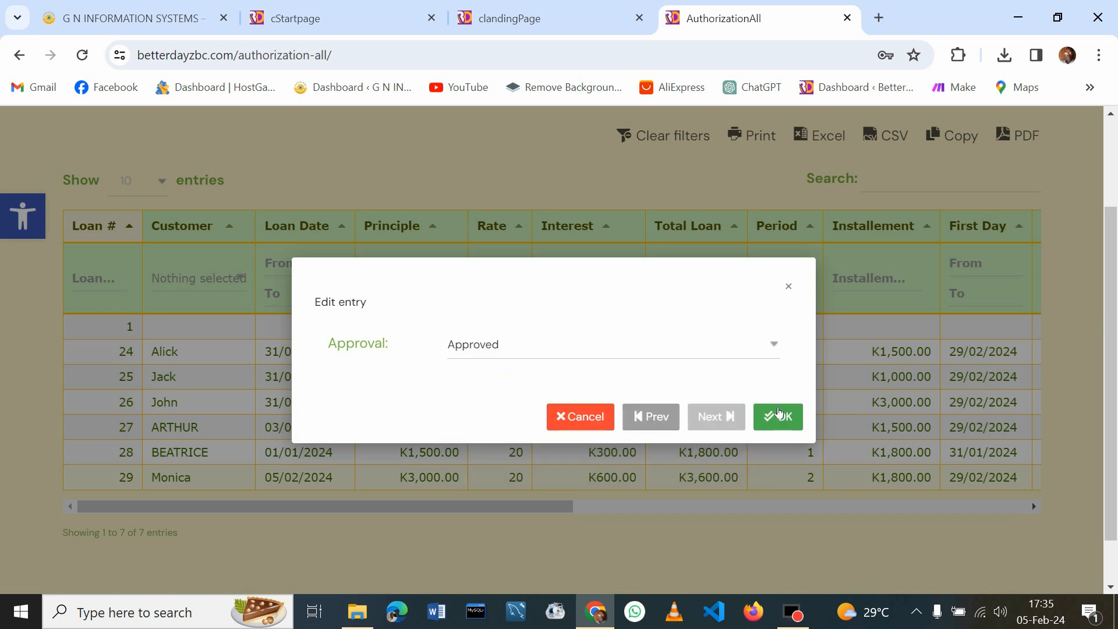
pyautogui.click(786, 419)
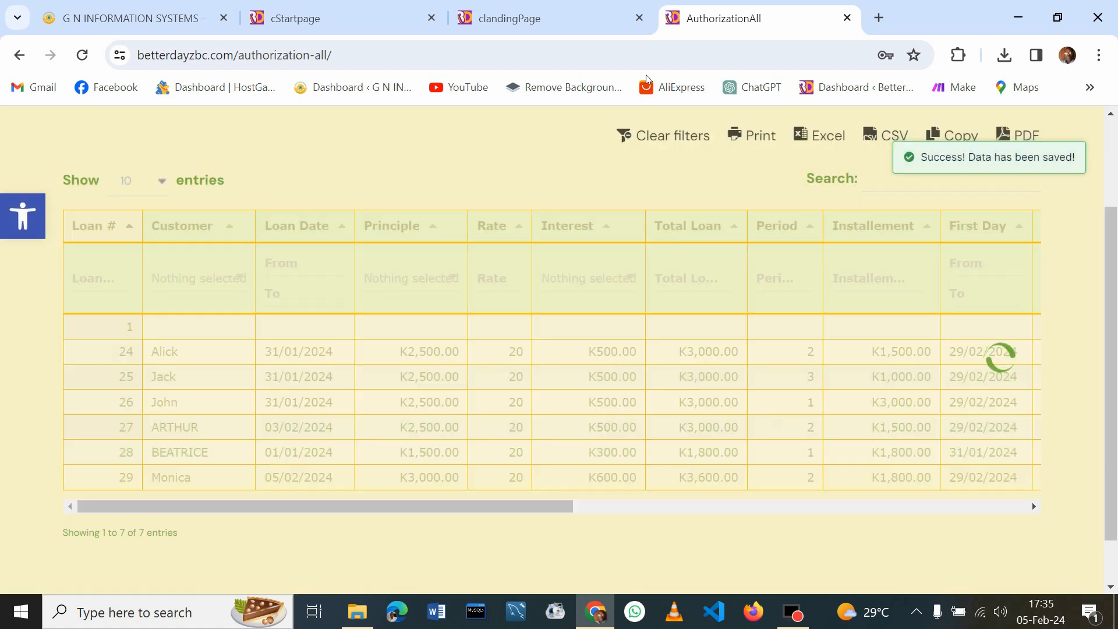
pyautogui.click(847, 18)
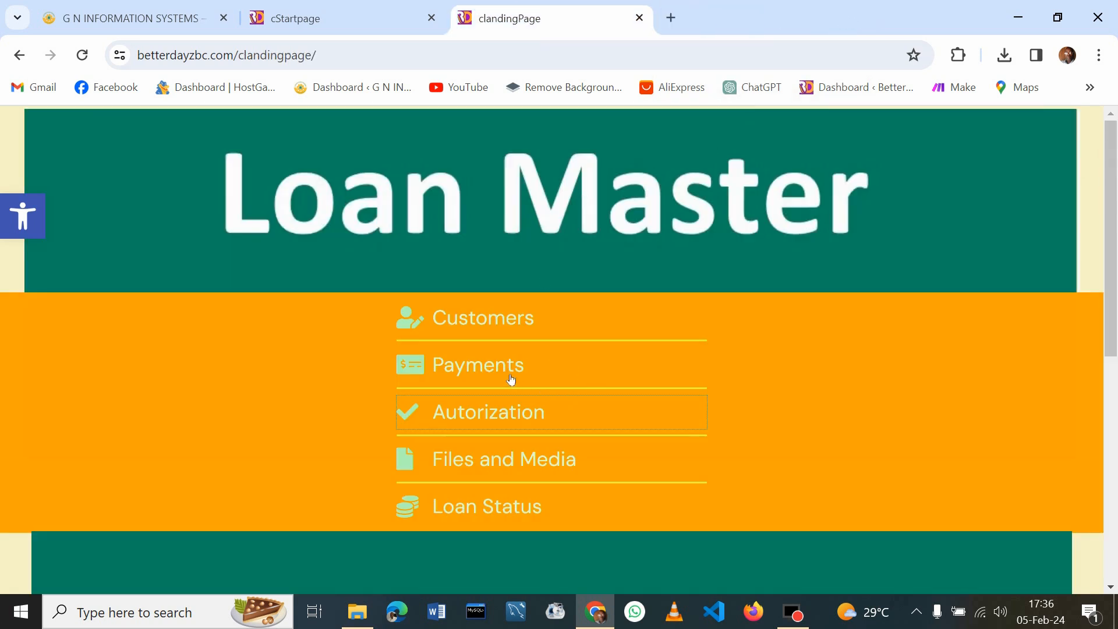
# Open the Payments page and scroll the Loan Registration table to the Approval and Amont Paid columns
pyautogui.click(485, 366)
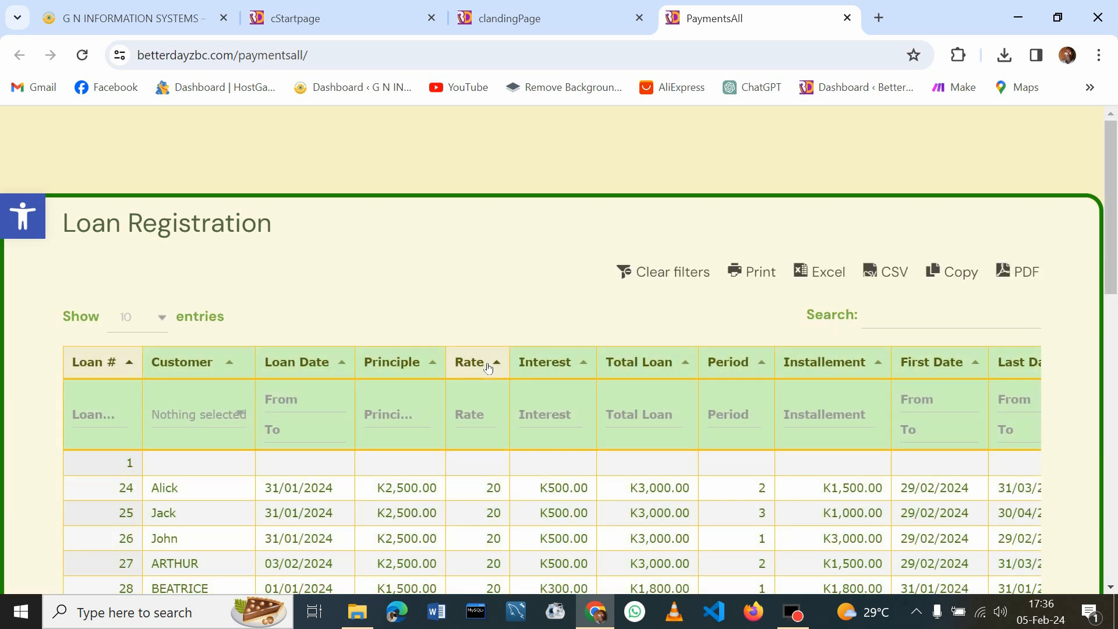
pyautogui.moveTo(1112, 163); pyautogui.dragTo(1114, 209)
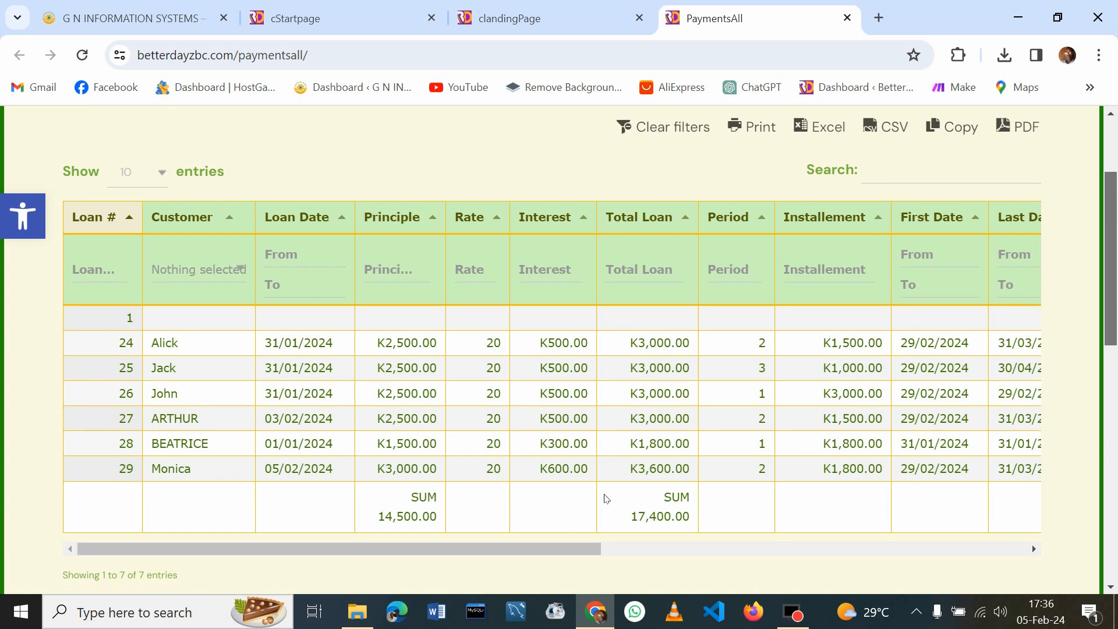
pyautogui.click(500, 547)
pyautogui.moveTo(500, 547); pyautogui.dragTo(767, 533)
pyautogui.hscroll(-3, 772, 533)
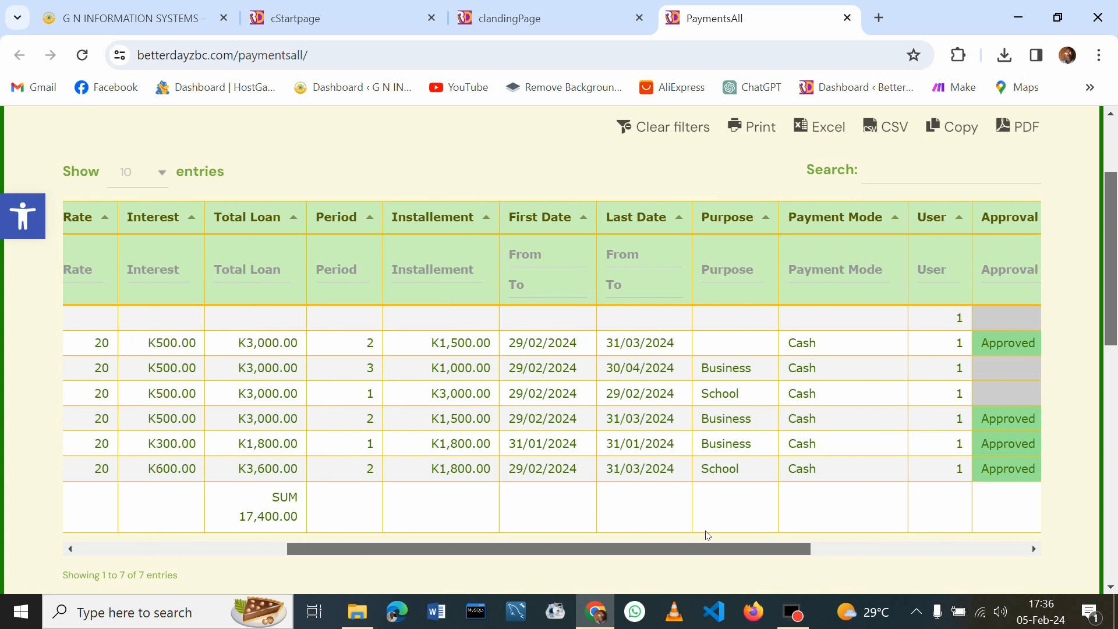
pyautogui.hscroll(5, 716, 530)
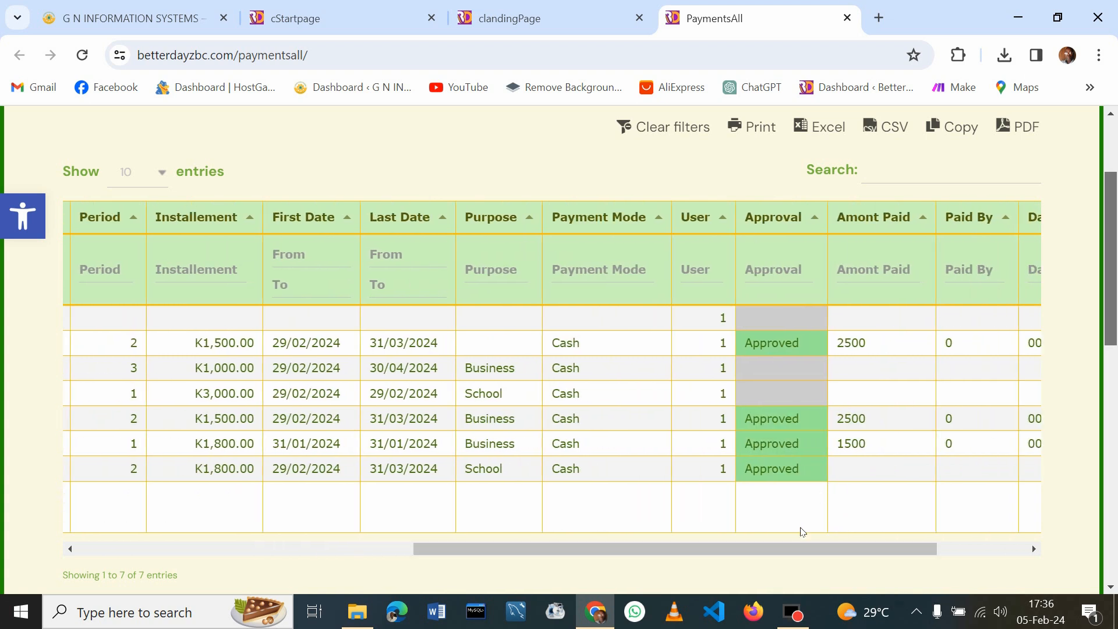
pyautogui.moveTo(760, 549); pyautogui.dragTo(899, 576)
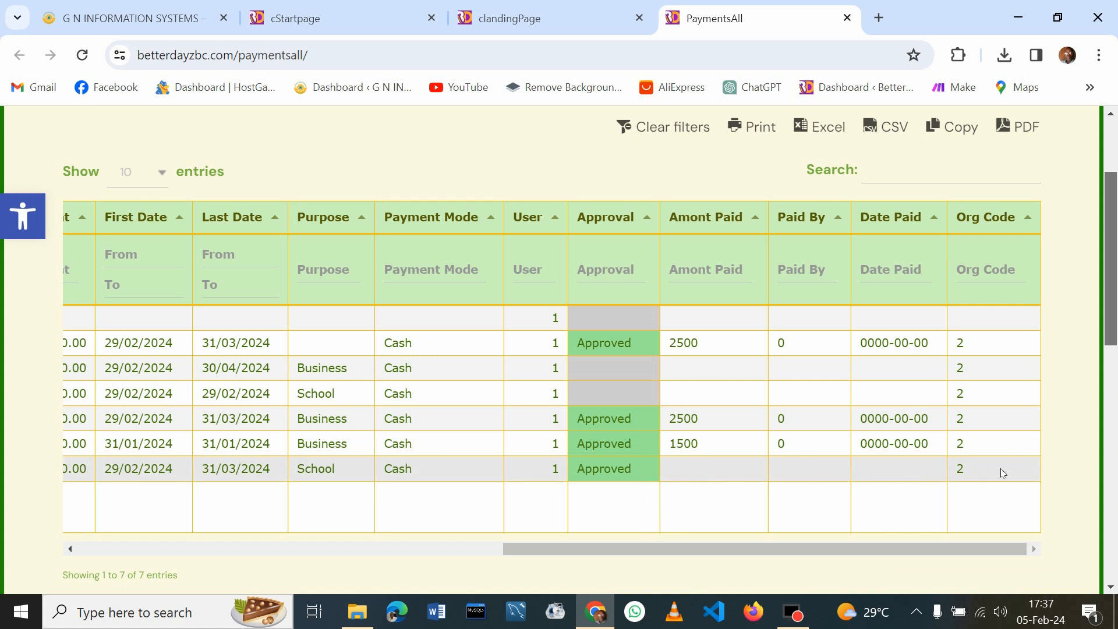
# Open the last loan row (loan 29) for editing, discarding an accidental new-loan form
pyautogui.click(686, 468)
pyautogui.click(117, 430)
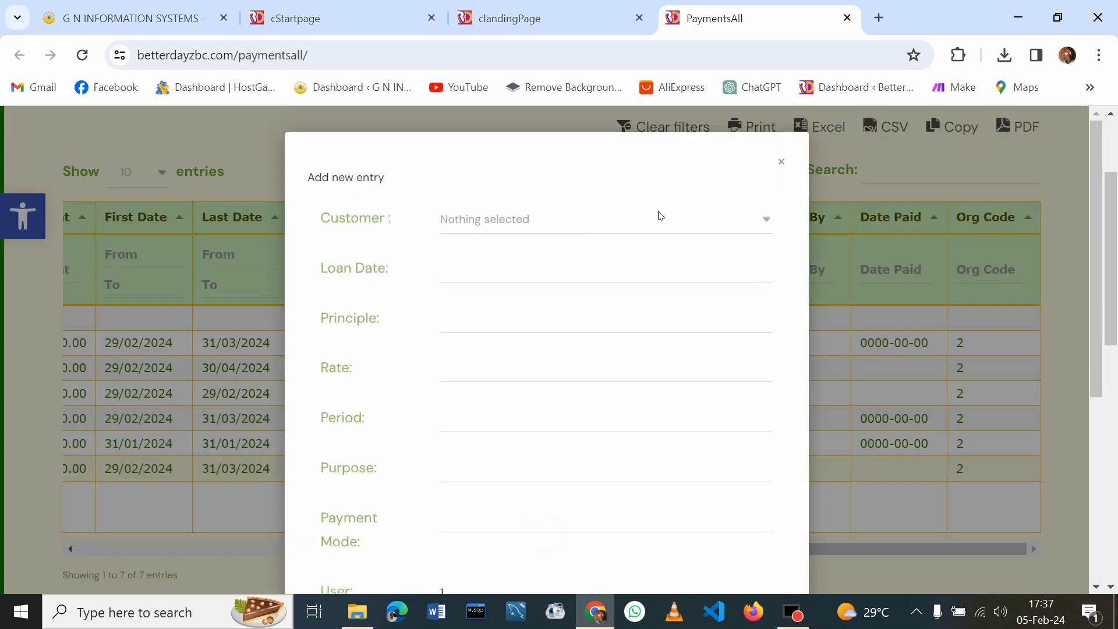
pyautogui.click(781, 161)
pyautogui.click(708, 469)
pyautogui.click(708, 467)
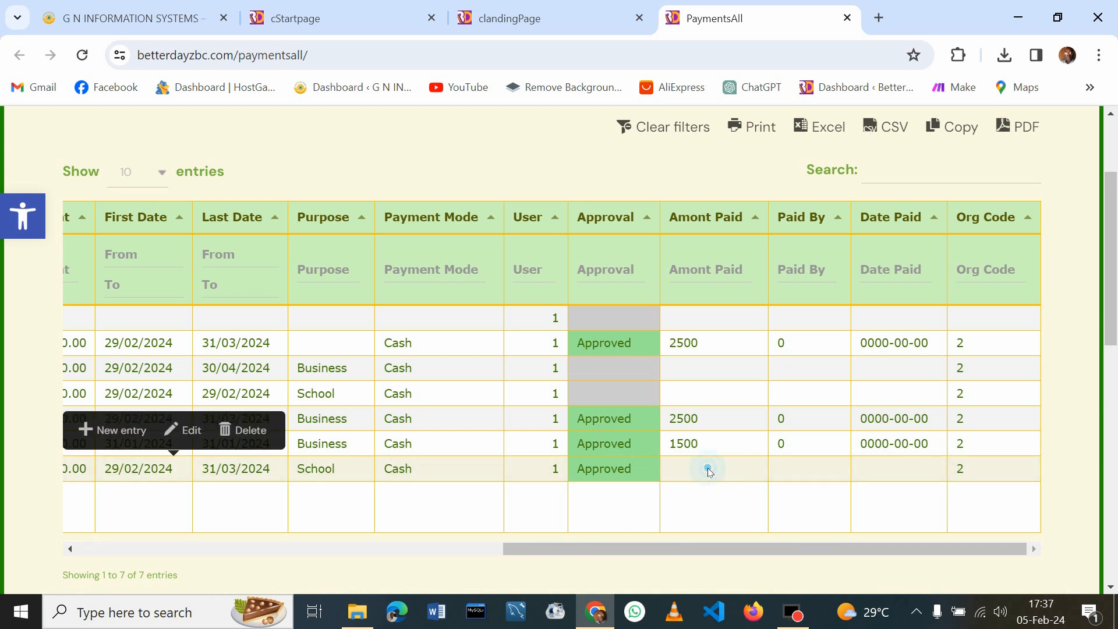
pyautogui.click(193, 431)
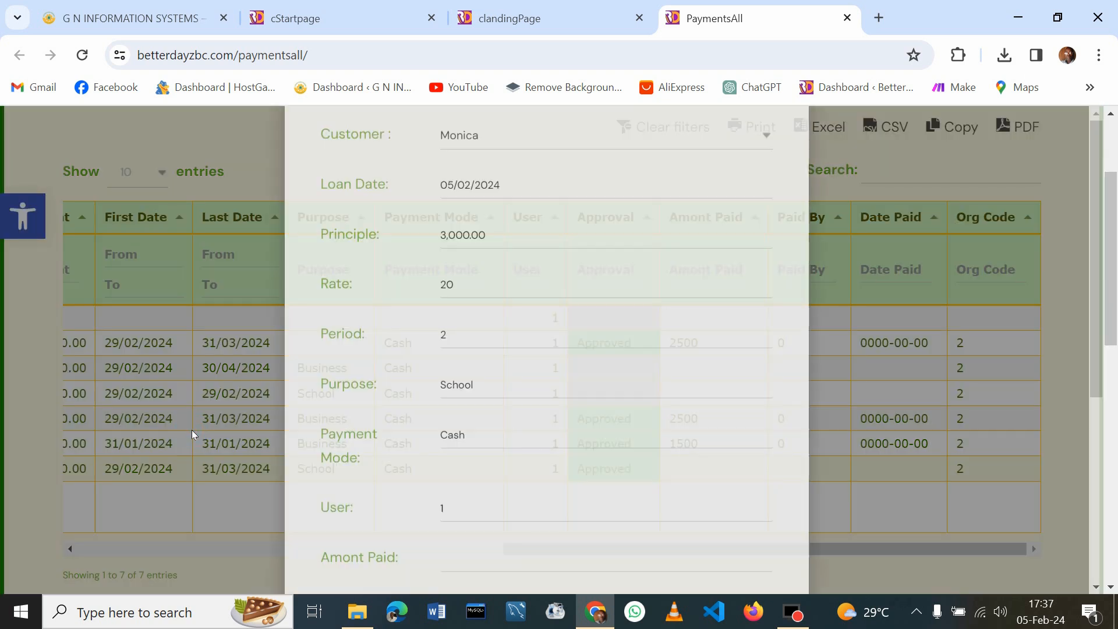
pyautogui.moveTo(1113, 235); pyautogui.dragTo(1075, 381)
# Enter 3000 as the amount paid, trimming the extra zeros
pyautogui.click(454, 333)
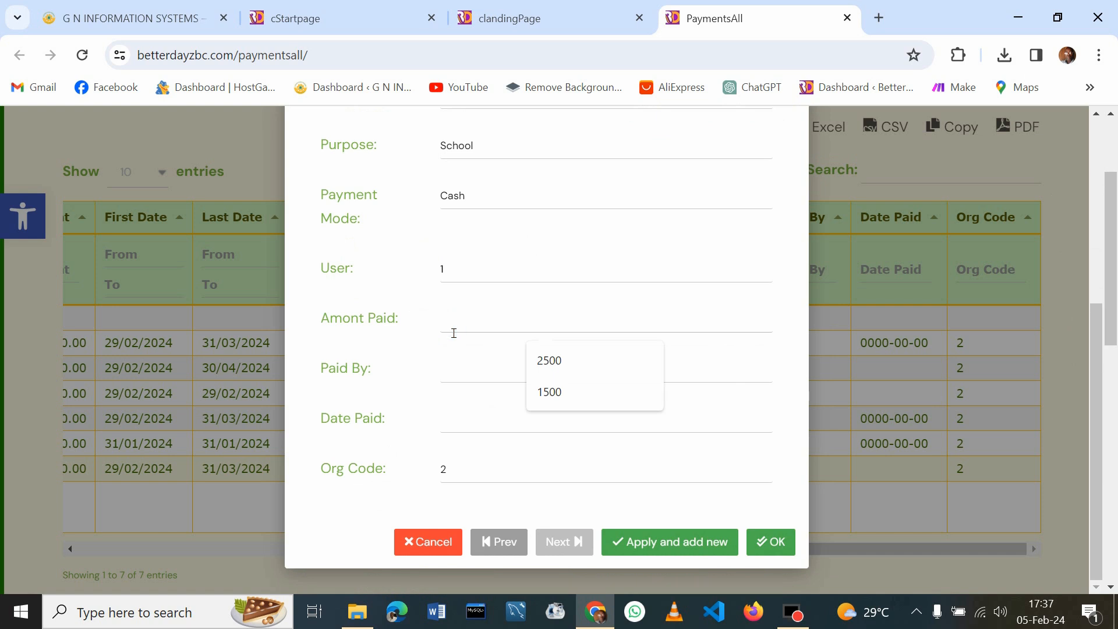
pyautogui.write('3')
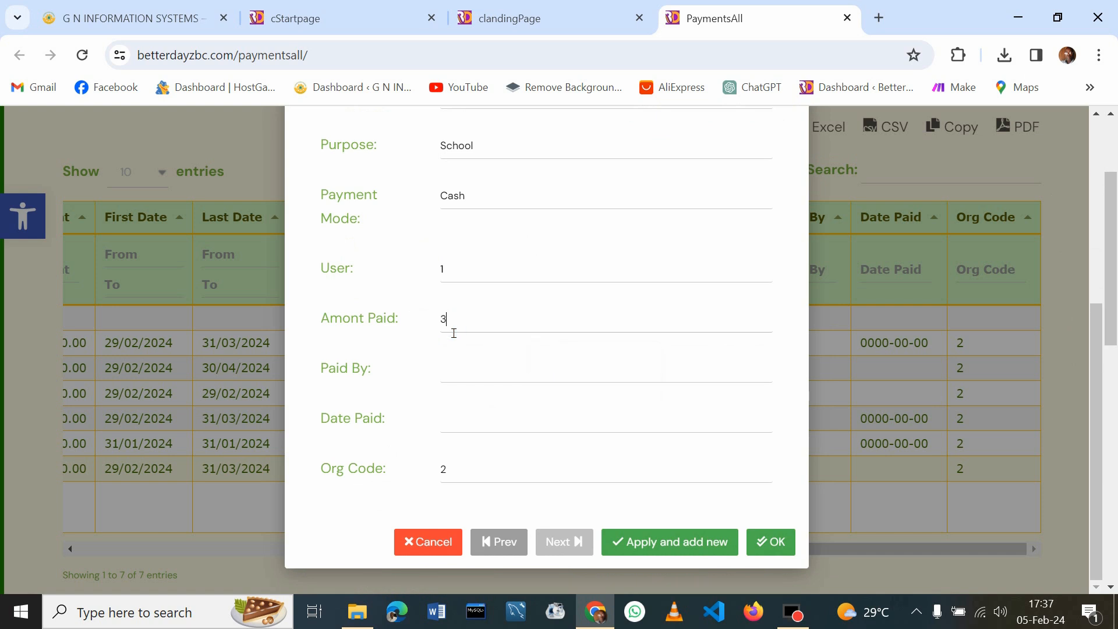
pyautogui.write('00000')
pyautogui.click(465, 381)
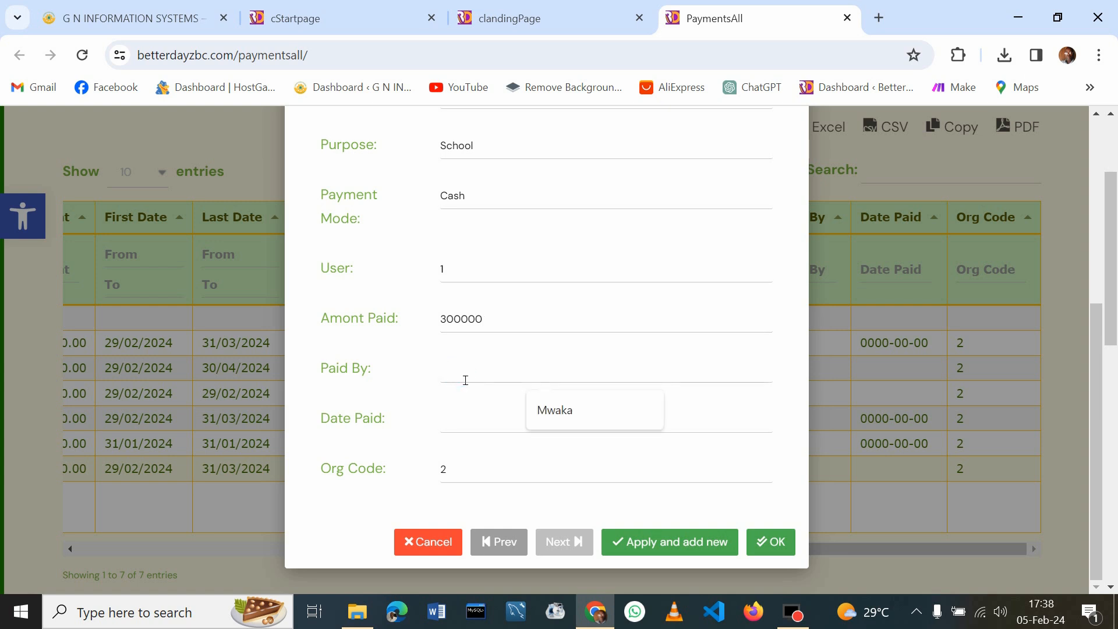
pyautogui.click(495, 324)
pyautogui.press('BackSpace')
pyautogui.press('BackSpace')
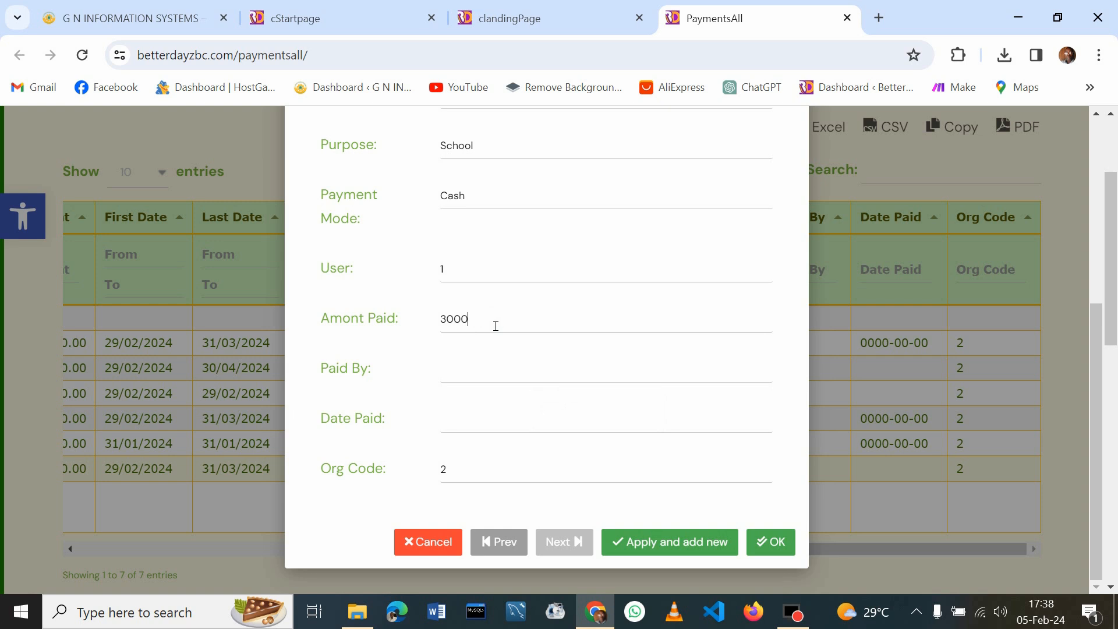
# Fill in the suggested payer in Paid By and a paid date of 5/2/2024
pyautogui.click(478, 372)
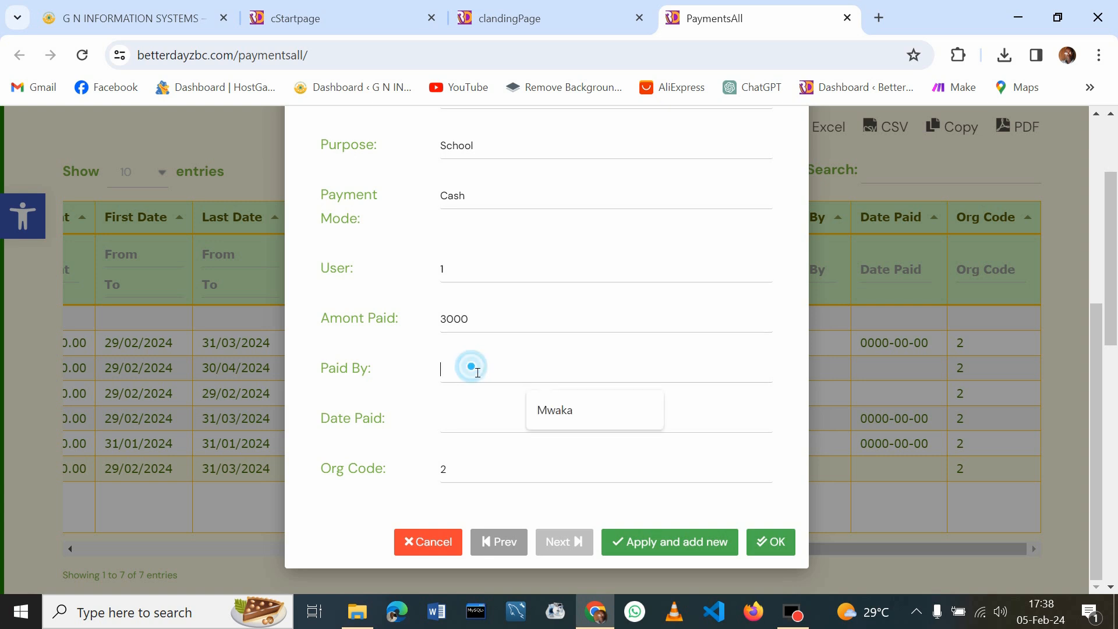
pyautogui.click(561, 418)
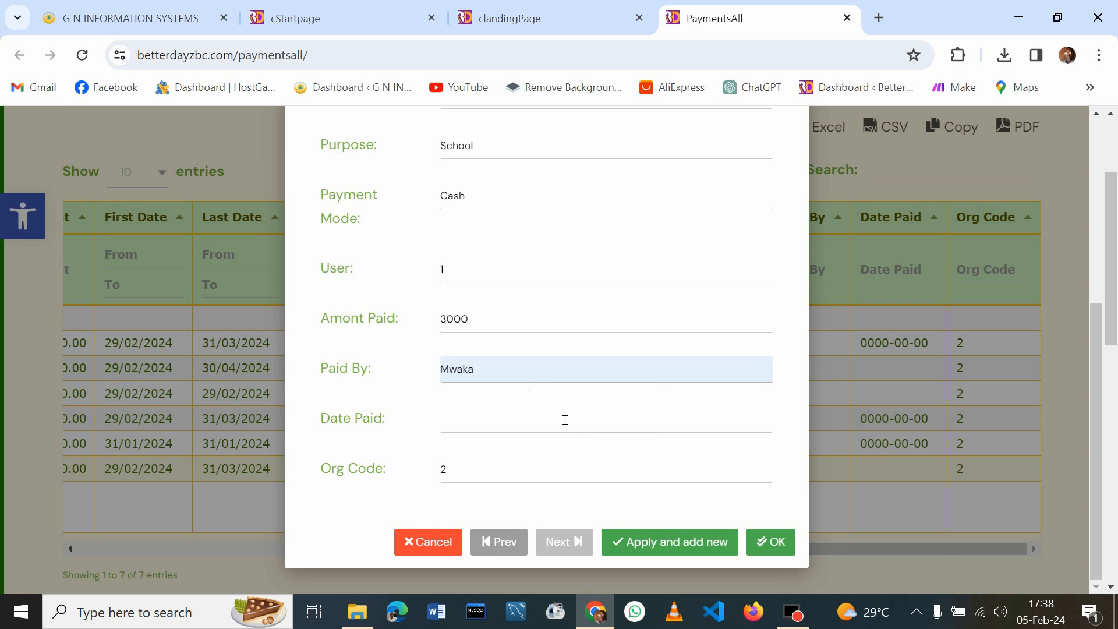
pyautogui.click(475, 424)
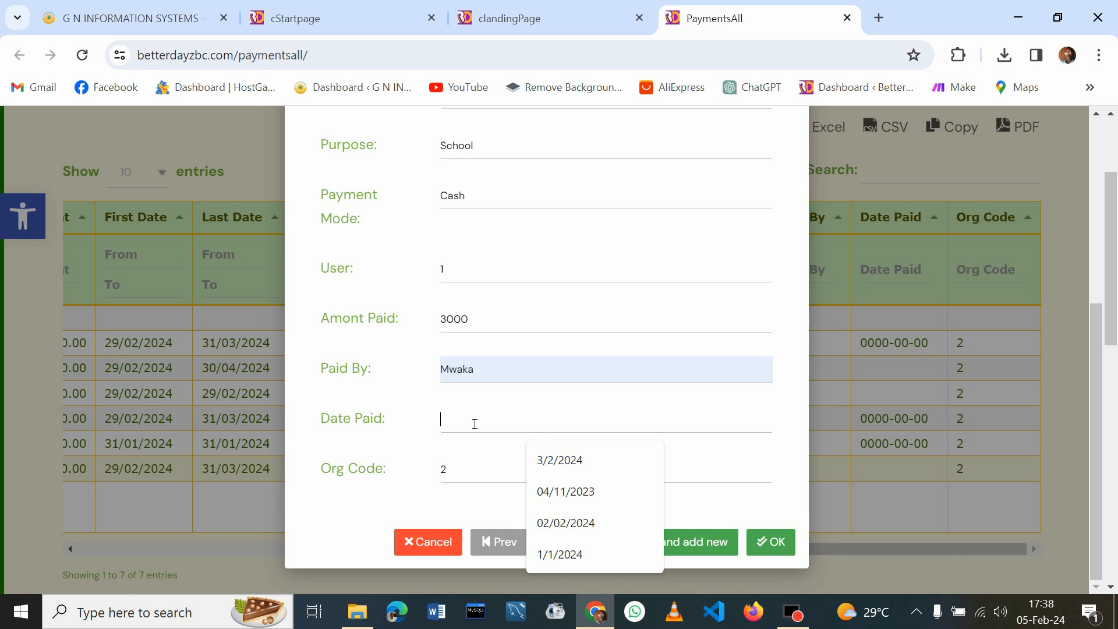
pyautogui.write('5')
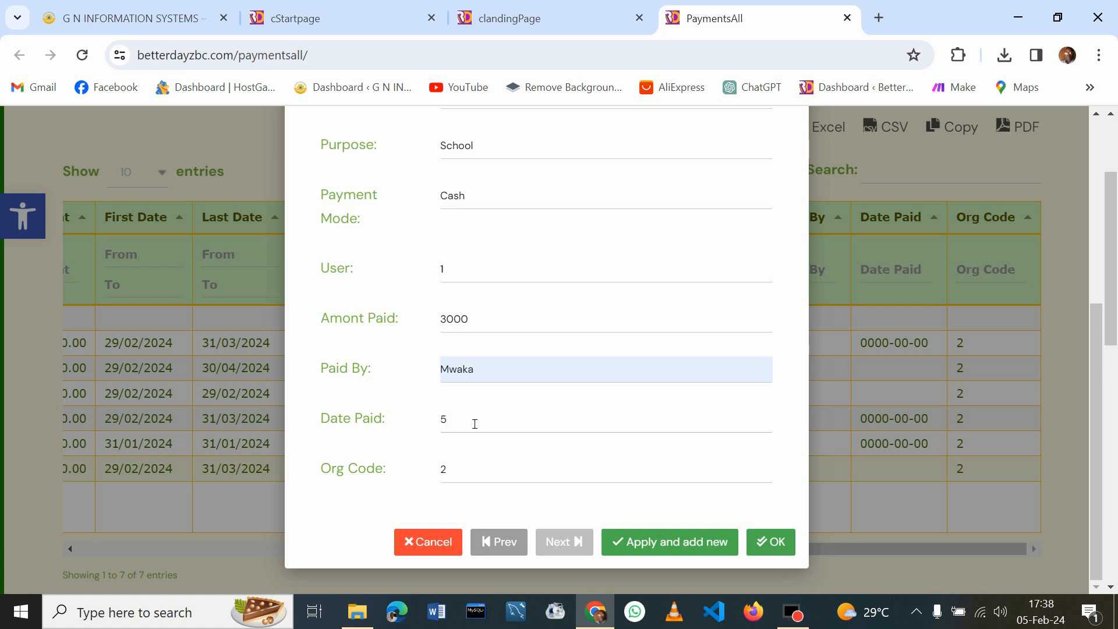
pyautogui.write('/2/2024')
# Save the payment details and review loans 24 to 29 in the Loan Registration table
pyautogui.click(783, 544)
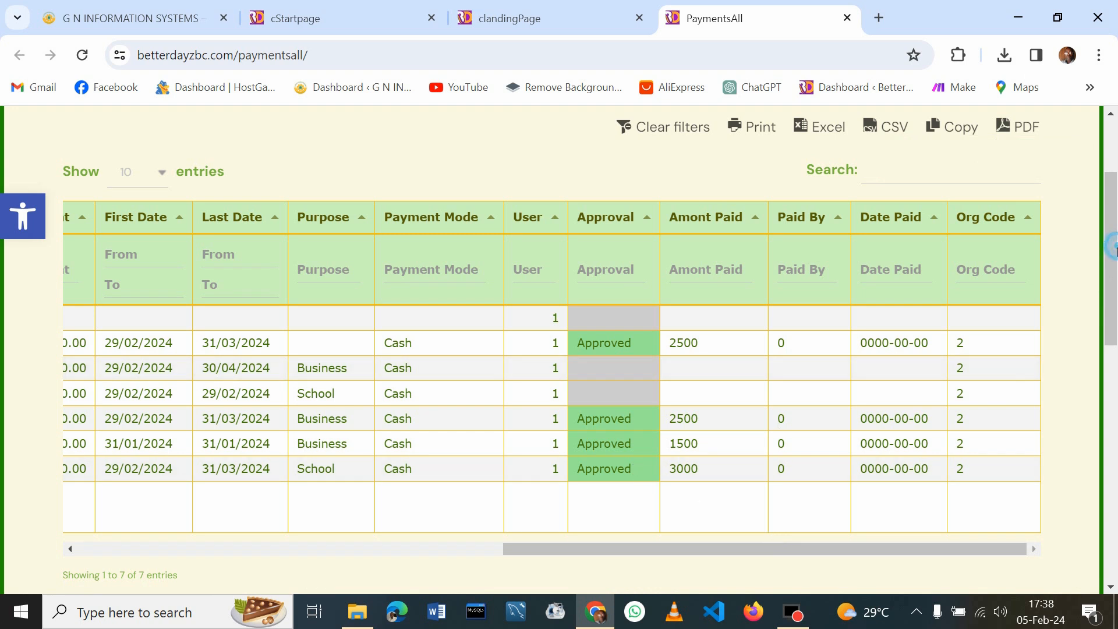
pyautogui.moveTo(1116, 251); pyautogui.dragTo(1116, 269)
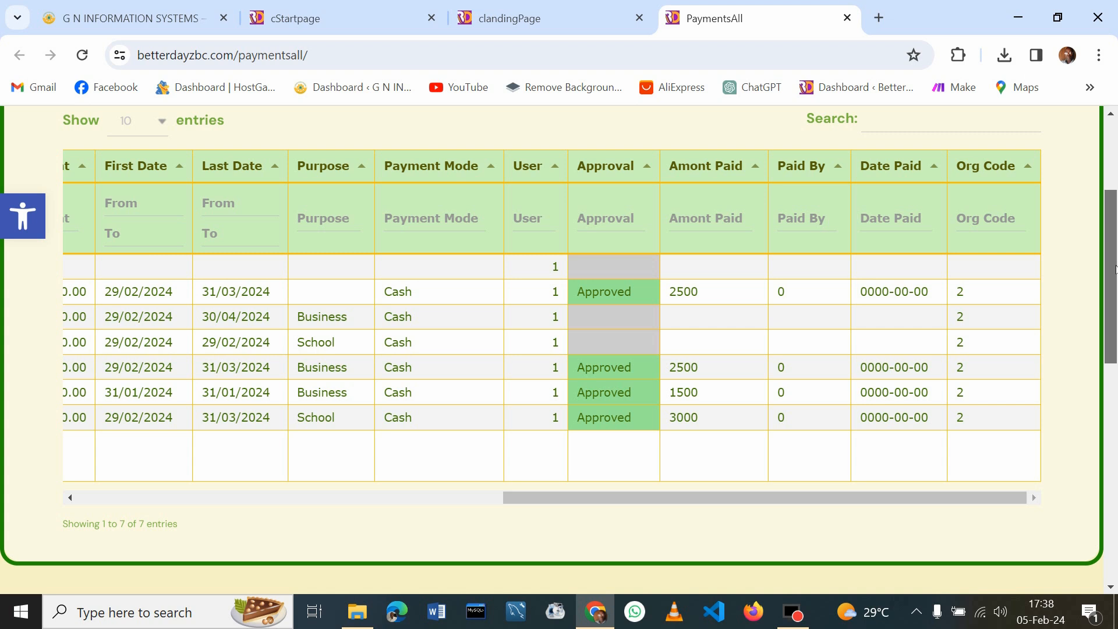
pyautogui.moveTo(1116, 263); pyautogui.dragTo(1113, 200)
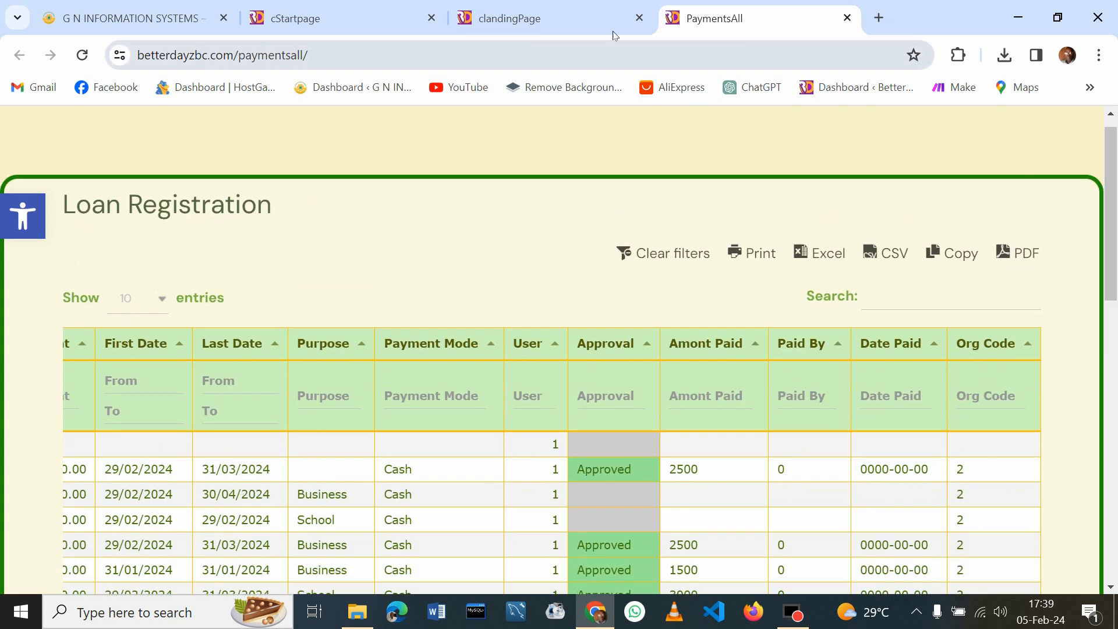
pyautogui.moveTo(1116, 146); pyautogui.dragTo(1114, 403)
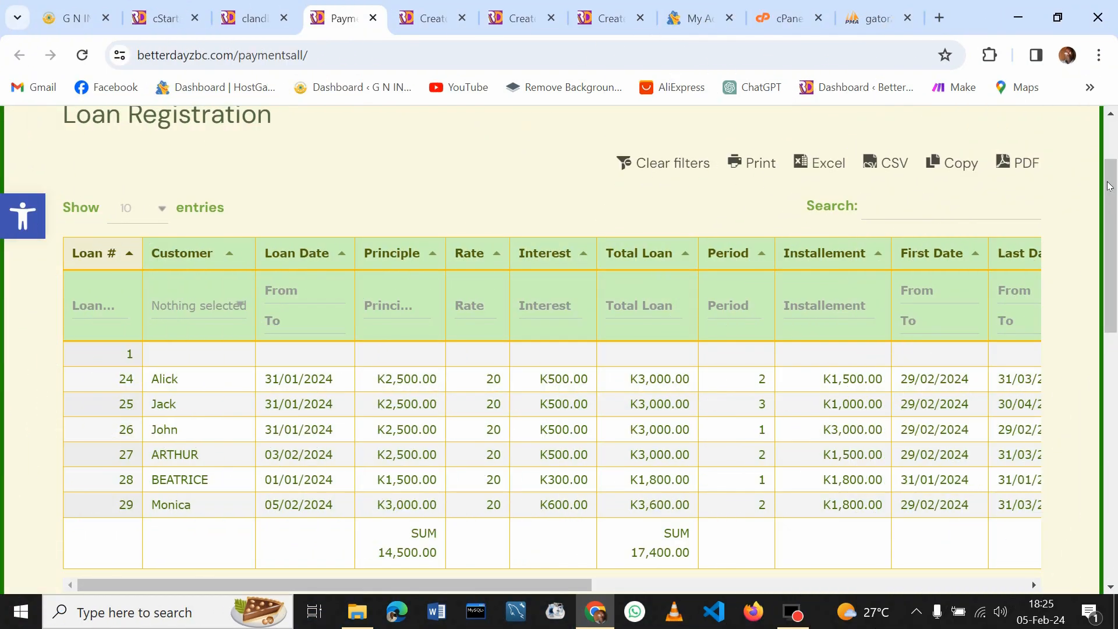
# Scroll down to the Loan Repayments table and select its last repayment row
pyautogui.moveTo(1114, 177); pyautogui.dragTo(1114, 193)
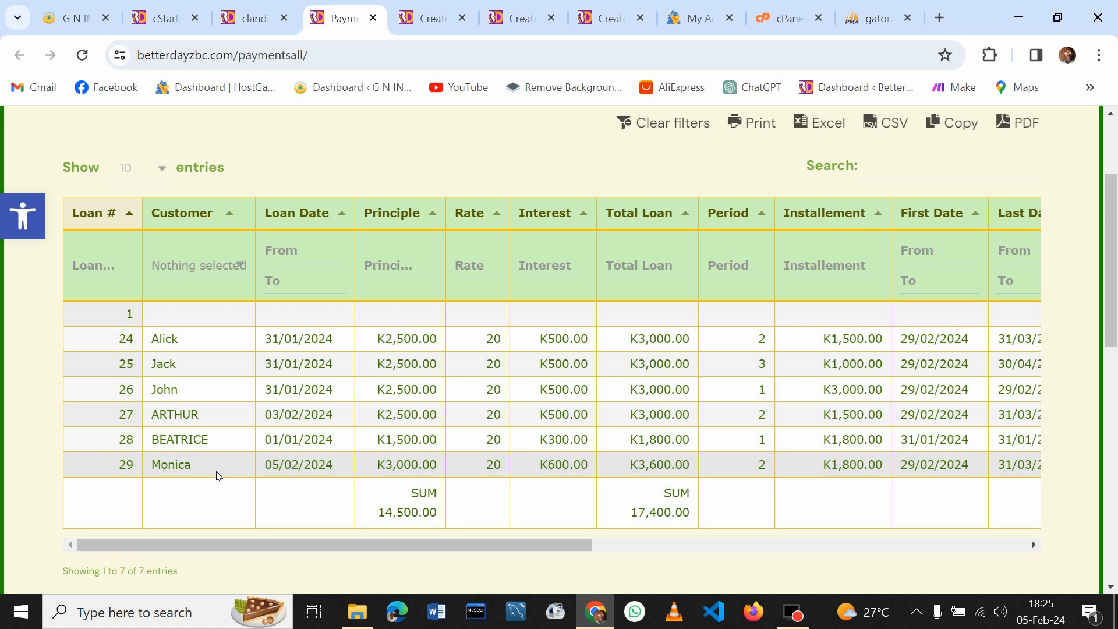
pyautogui.moveTo(1112, 287); pyautogui.dragTo(1114, 491)
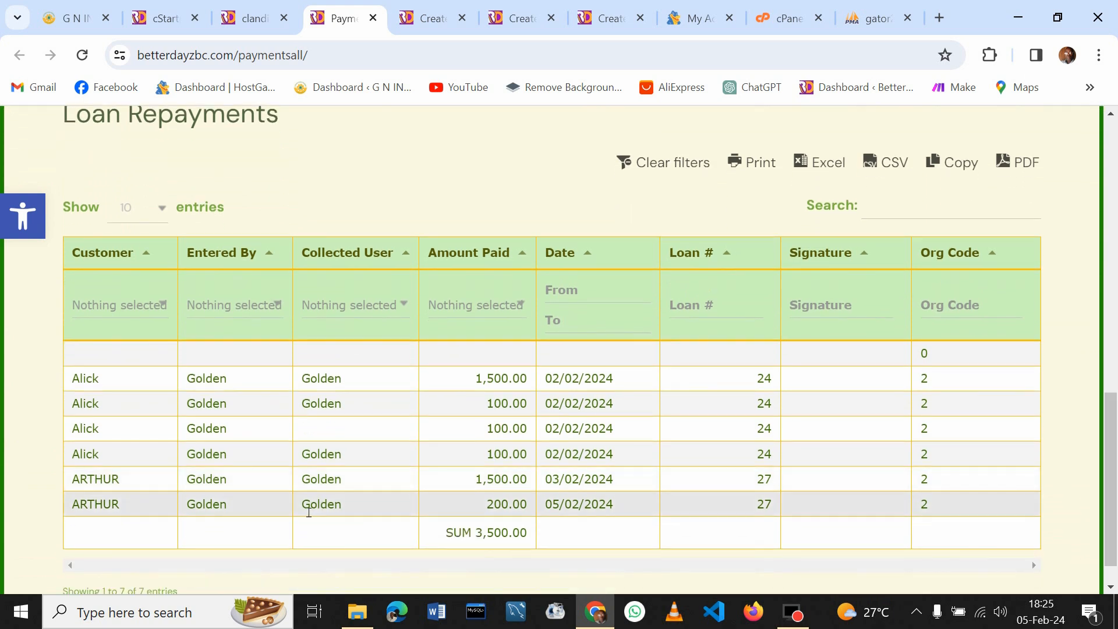
pyautogui.moveTo(1111, 420); pyautogui.dragTo(1069, 285)
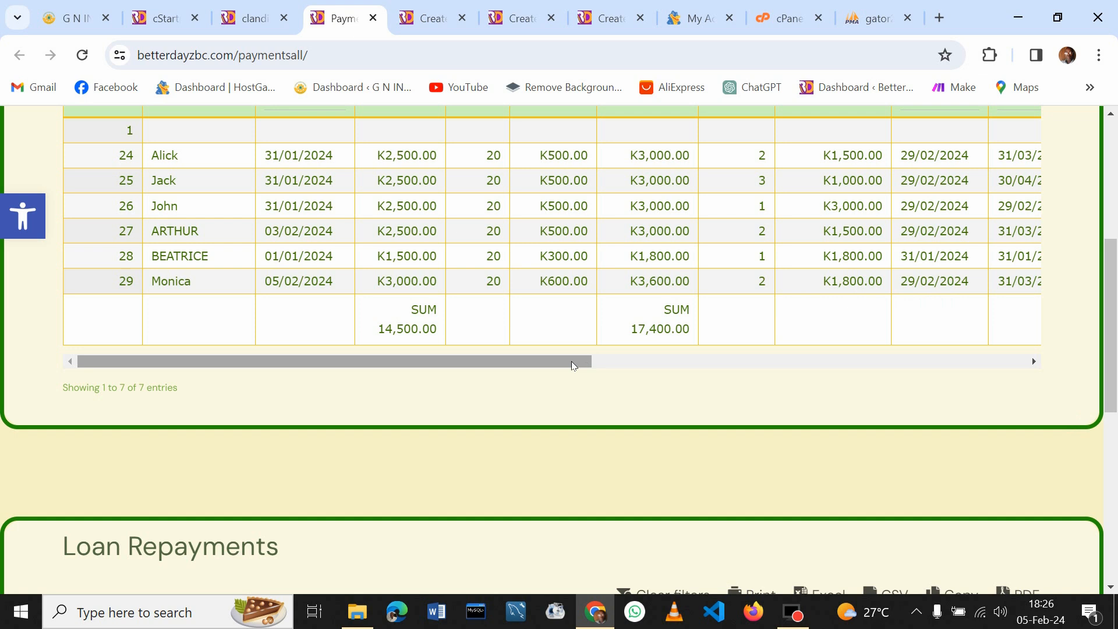
pyautogui.moveTo(585, 364); pyautogui.dragTo(549, 332)
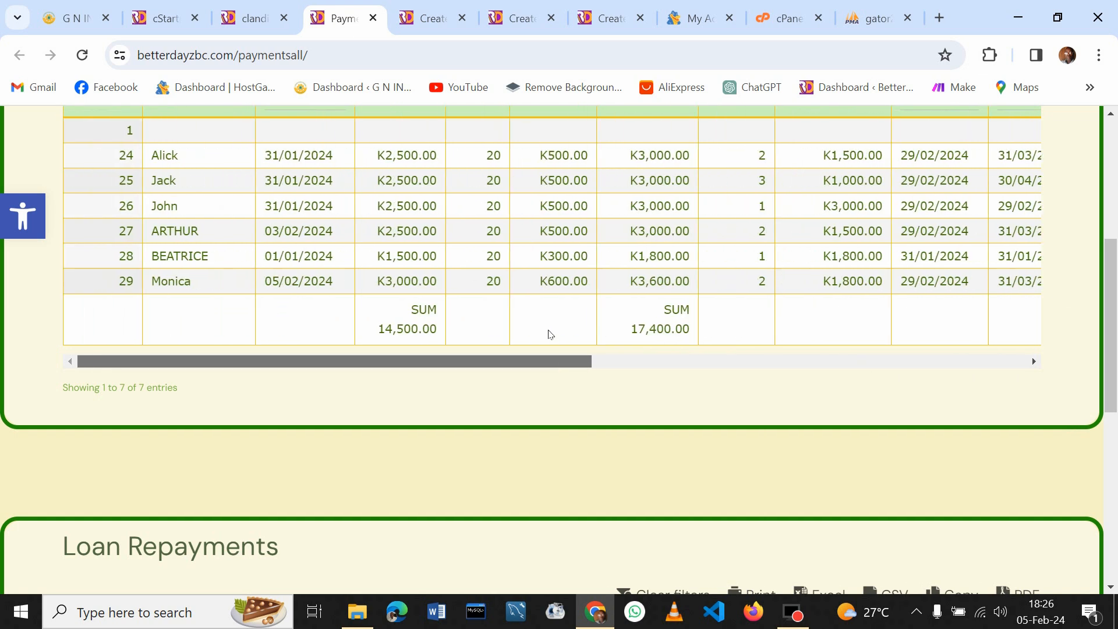
pyautogui.moveTo(1116, 335); pyautogui.dragTo(1117, 500)
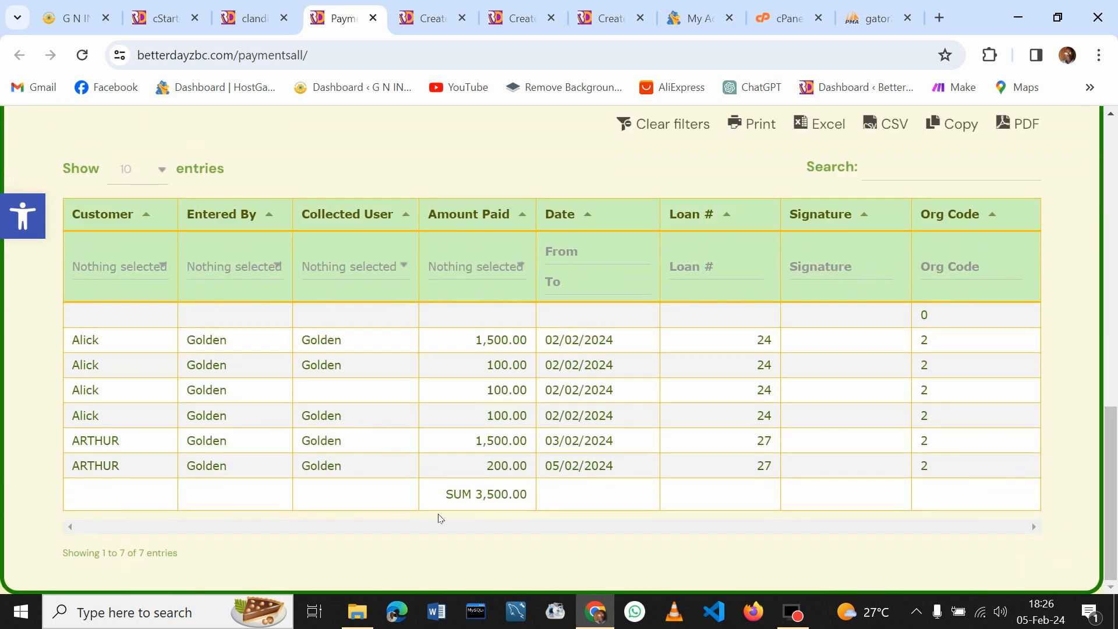
pyautogui.click(380, 465)
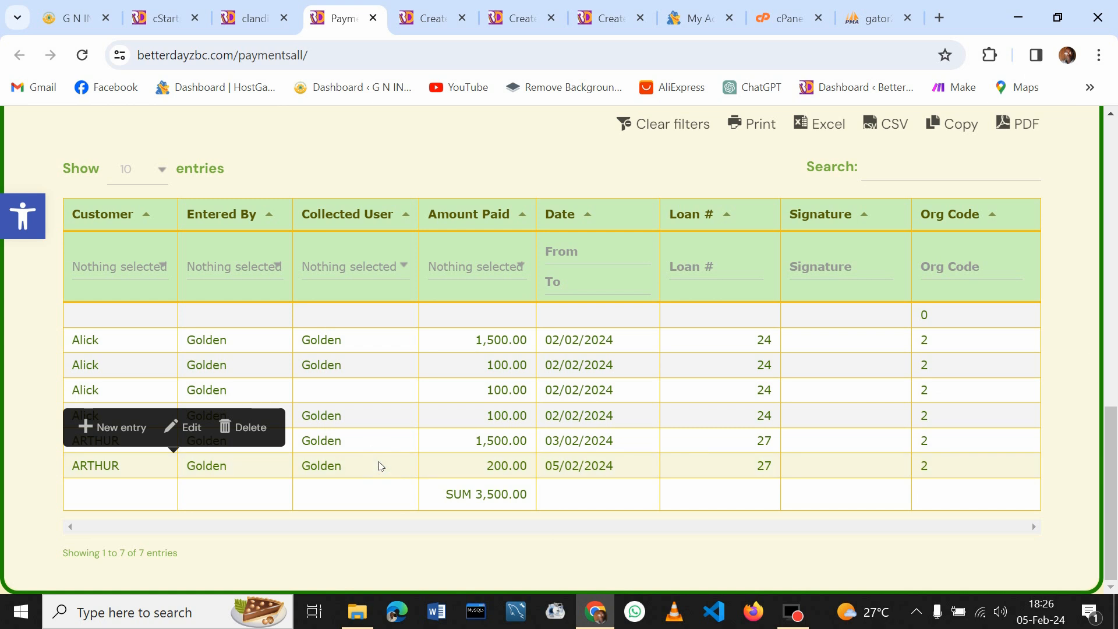
# Start a new repayment for the customer, with the same user as Entered By and Collected User
pyautogui.click(132, 430)
pyautogui.click(563, 219)
pyautogui.write('mon')
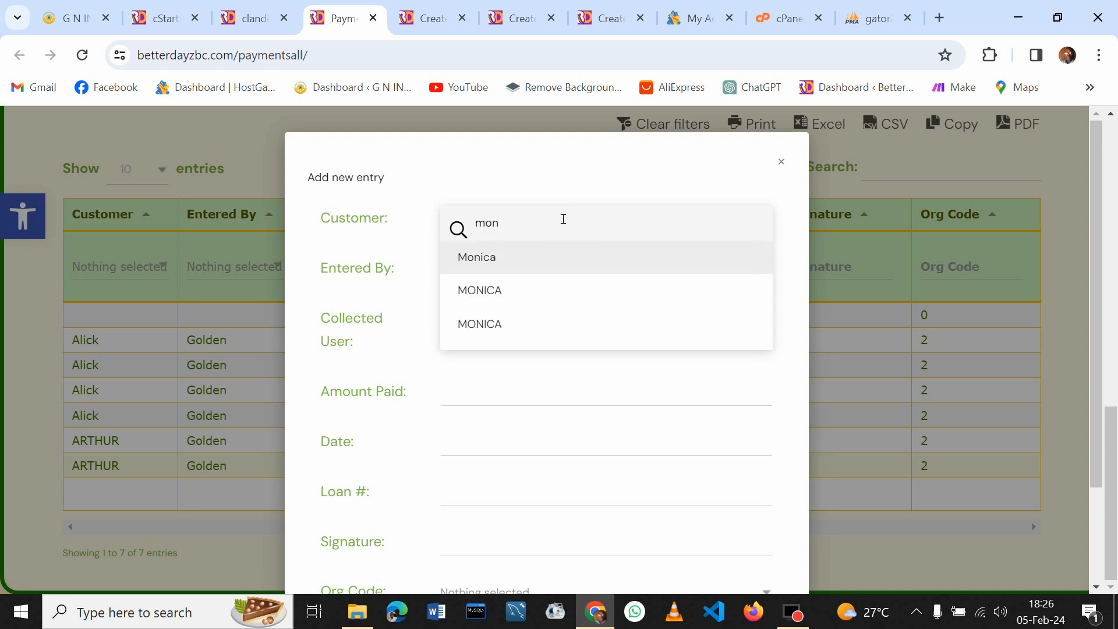
pyautogui.click(458, 256)
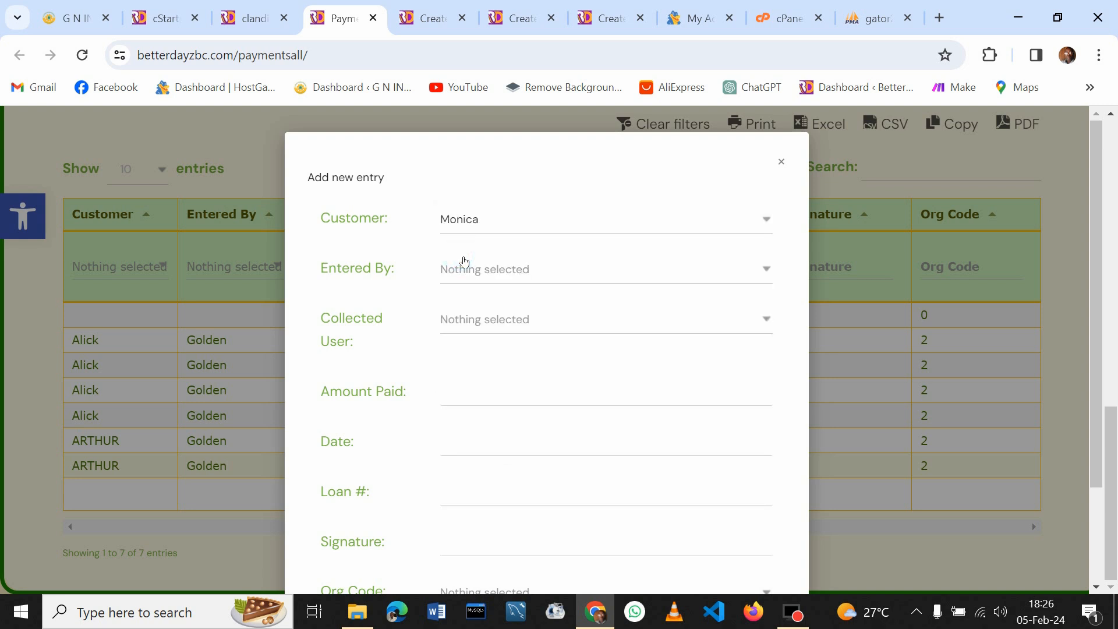
pyautogui.click(479, 271)
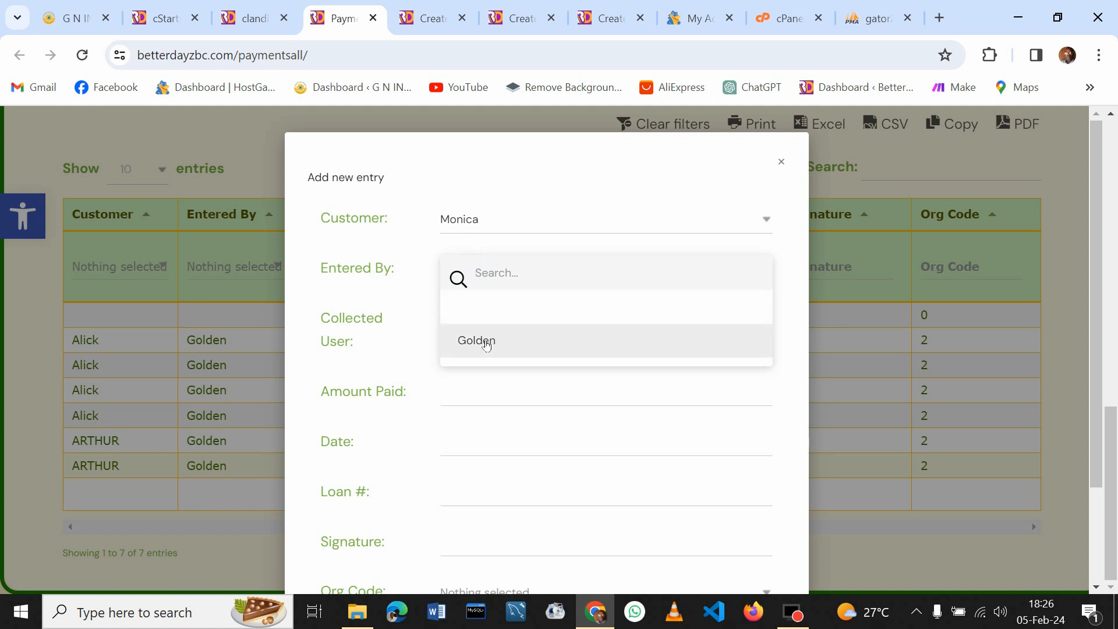
pyautogui.click(482, 343)
pyautogui.click(484, 315)
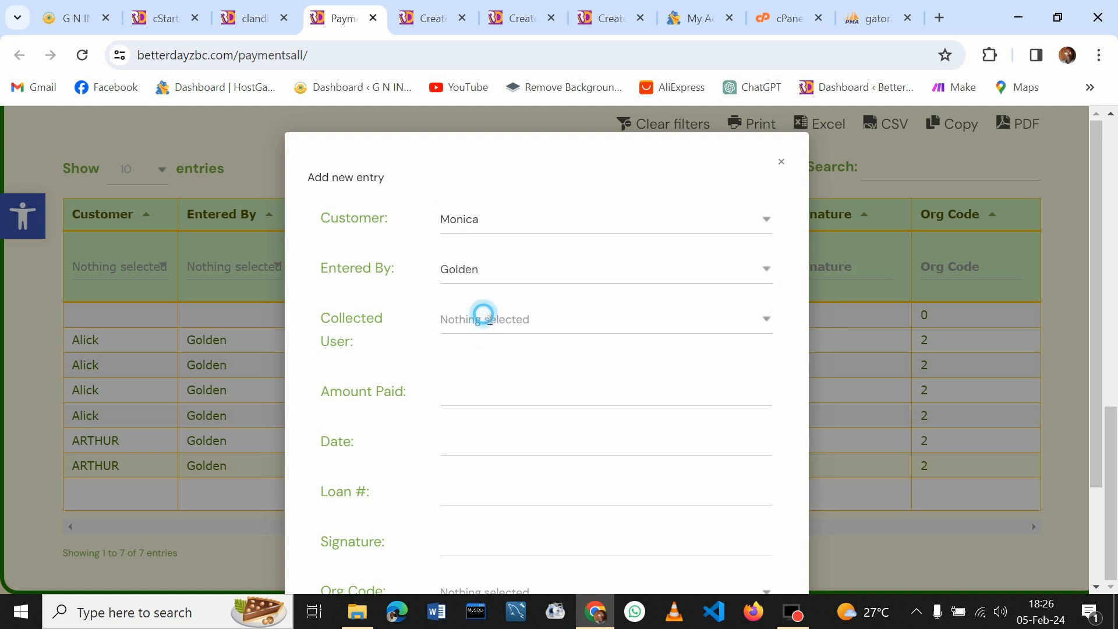
pyautogui.click(493, 387)
pyautogui.moveTo(1096, 347); pyautogui.dragTo(1093, 440)
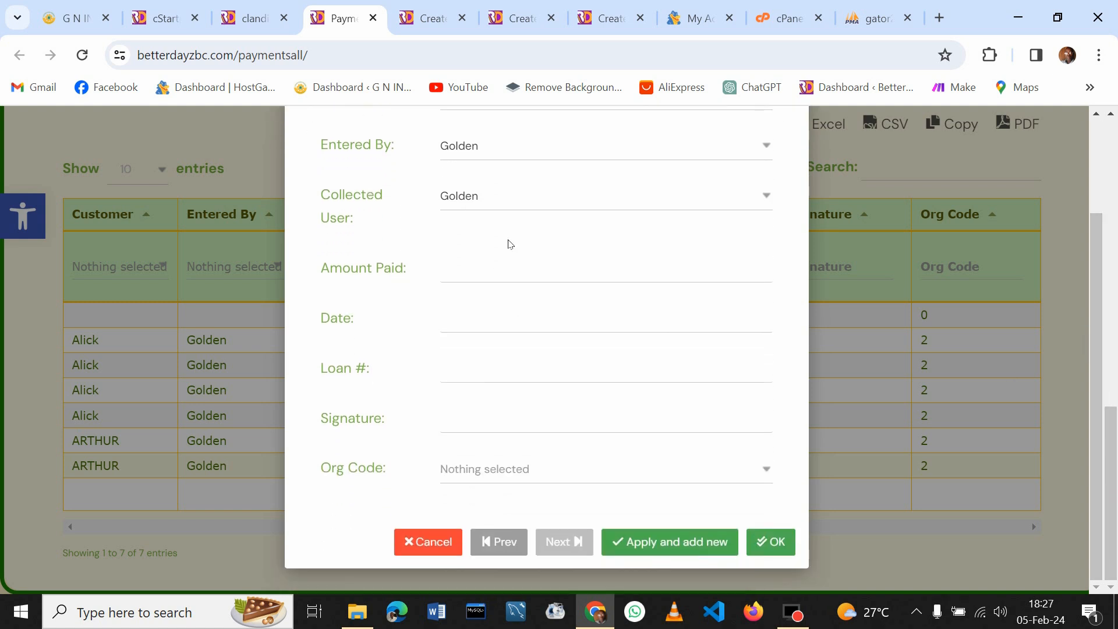
# Enter 1,800.00 paid on 05/02/2024 for loan 29 with Org Code 2, and save
pyautogui.click(471, 274)
pyautogui.write('0.01')
pyautogui.write('800.')
pyautogui.write('00')
pyautogui.write('0')
pyautogui.click(471, 322)
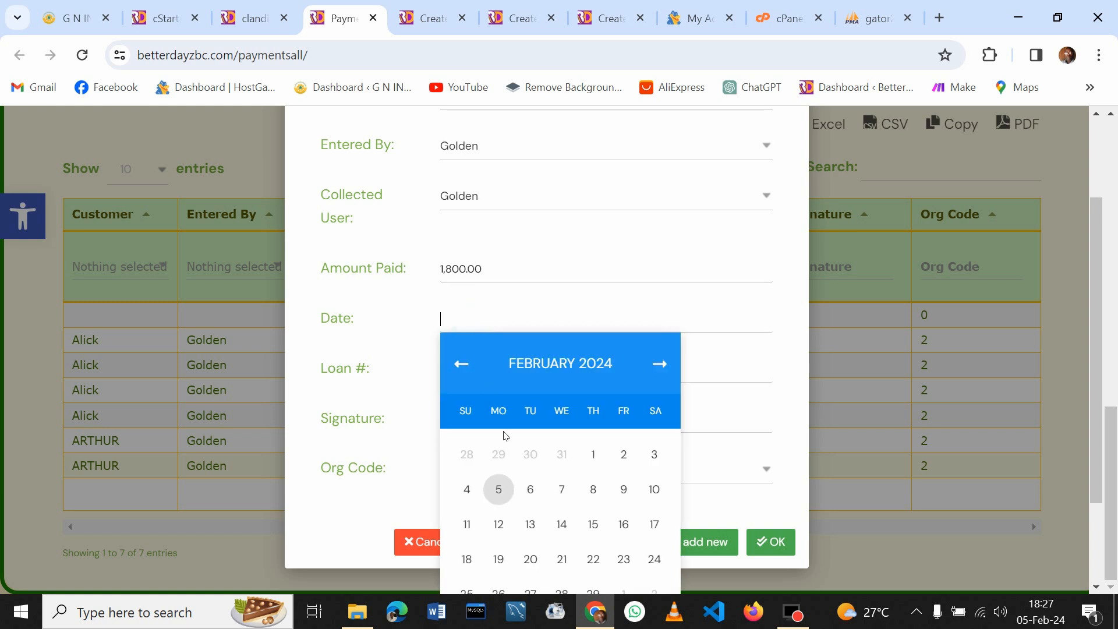
pyautogui.click(507, 489)
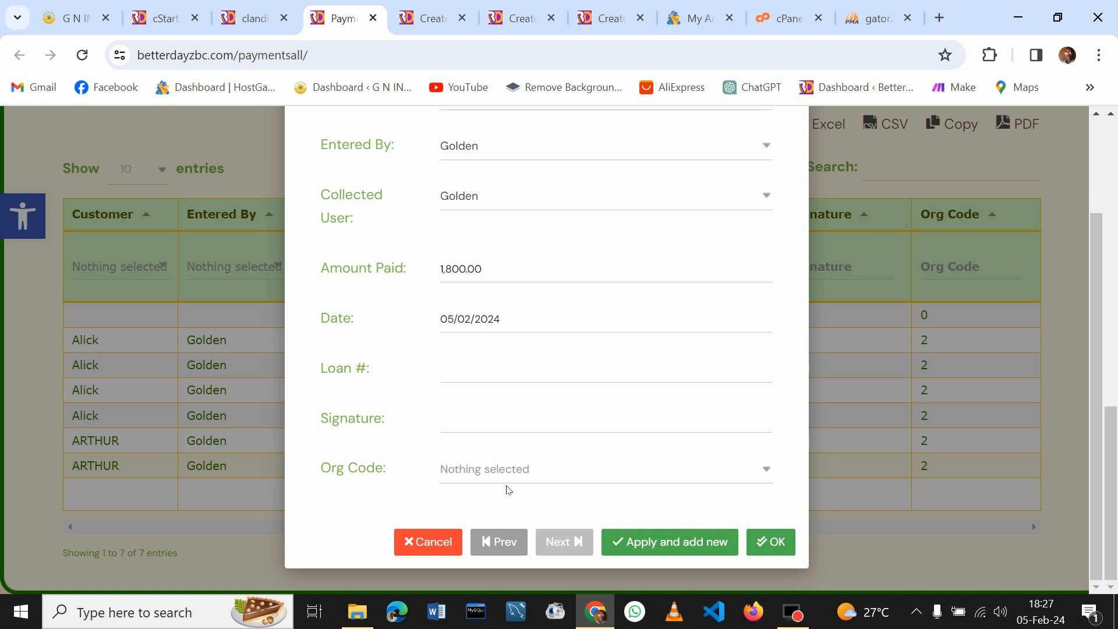
pyautogui.click(478, 372)
pyautogui.write('29')
pyautogui.click(519, 470)
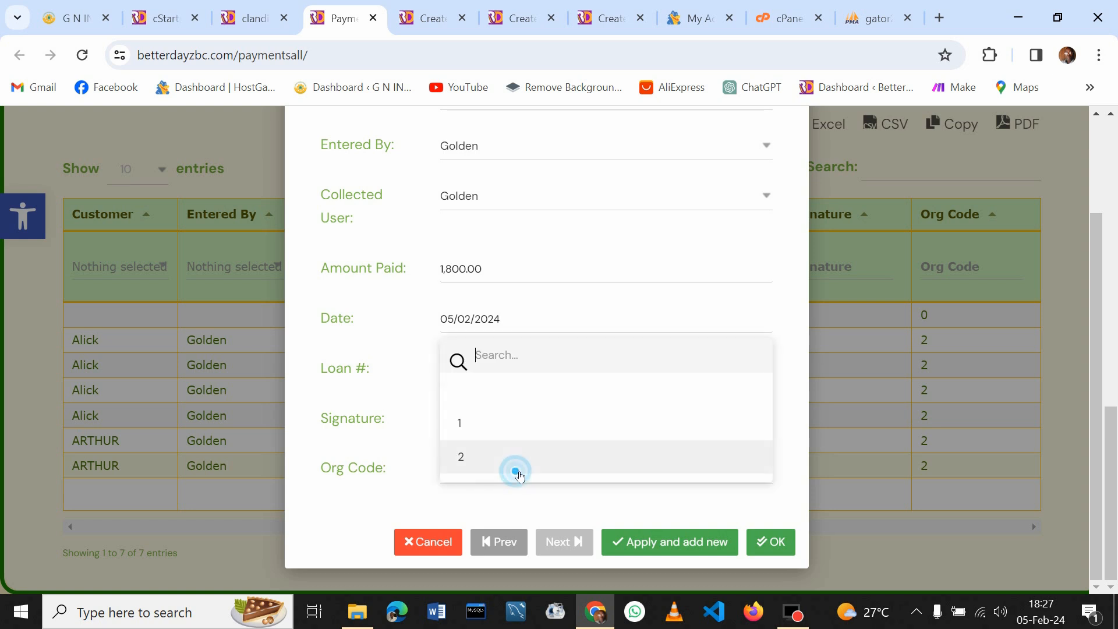
pyautogui.click(475, 457)
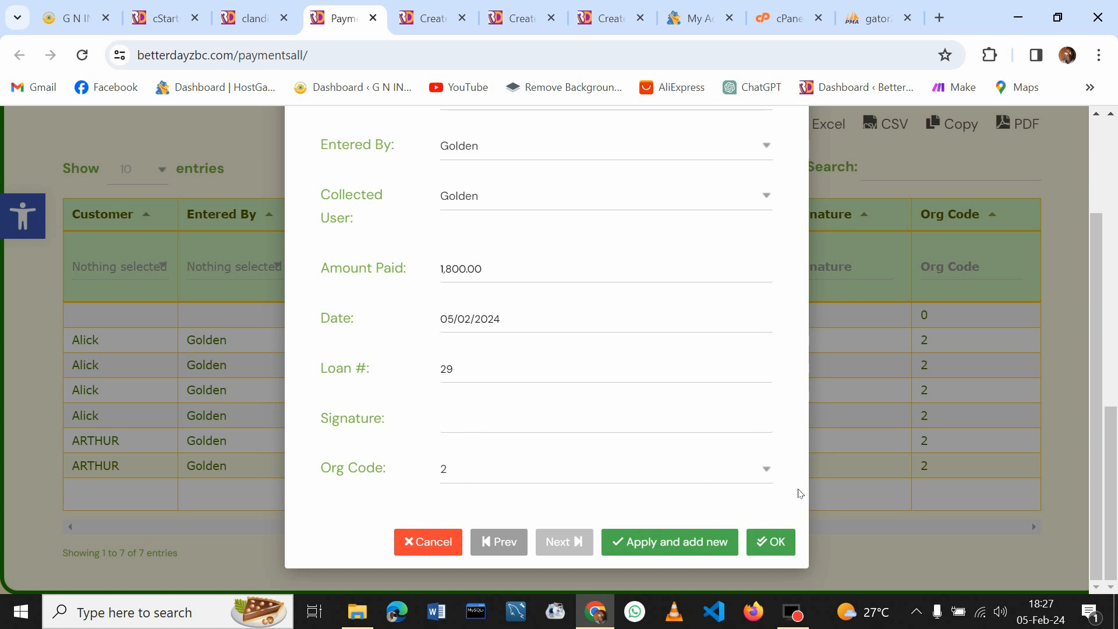
pyautogui.click(780, 541)
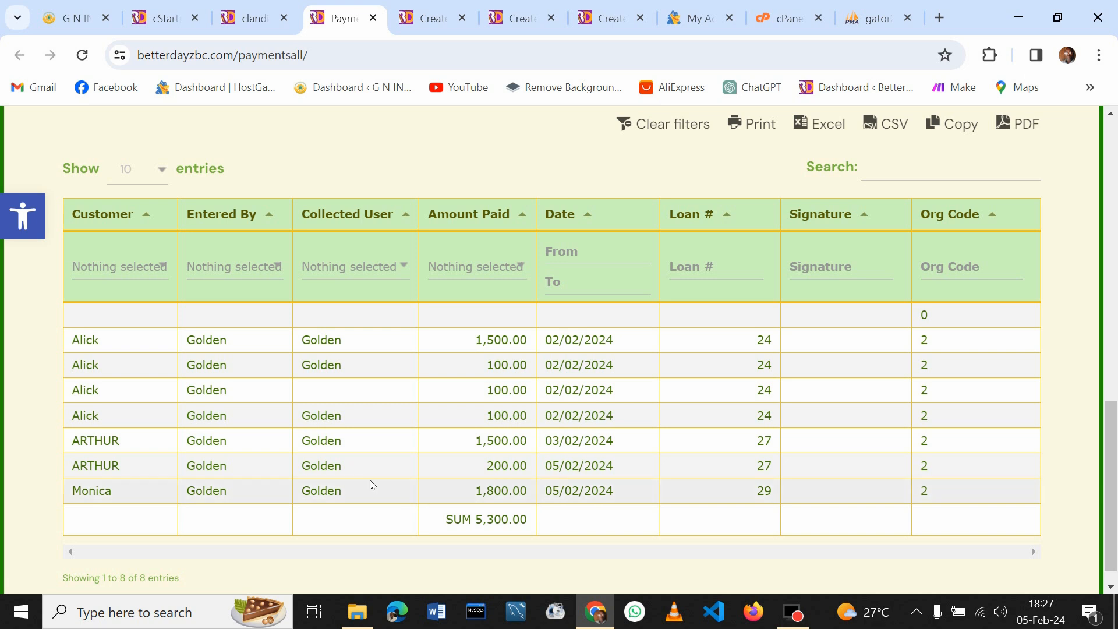
# Start another repayment for the same customer, with the same user for both user fields
pyautogui.click(379, 497)
pyautogui.click(132, 447)
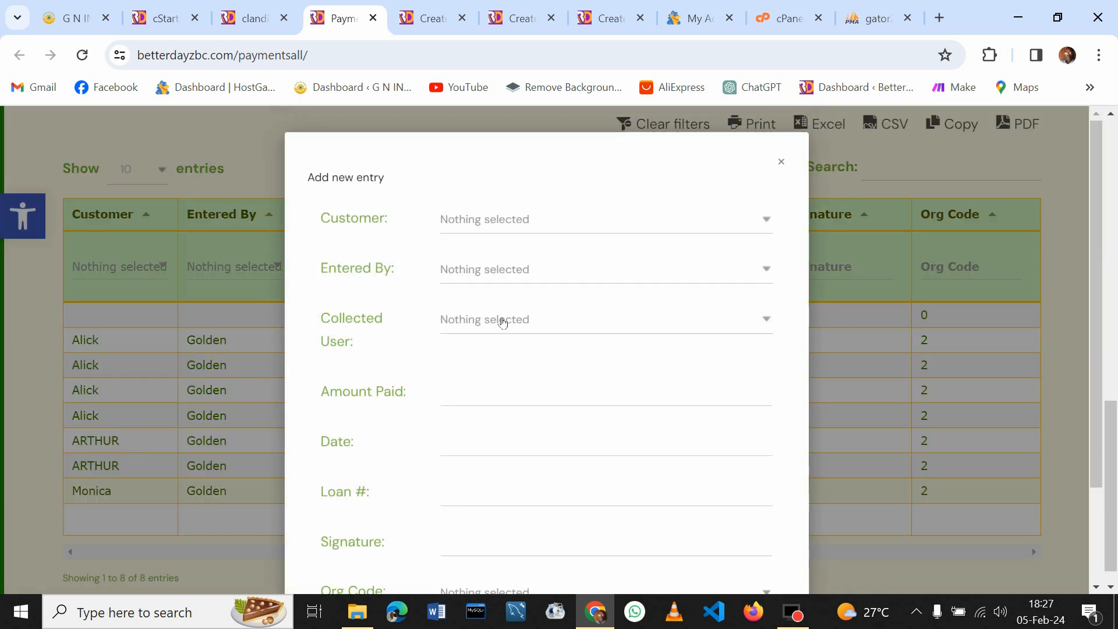
pyautogui.click(552, 220)
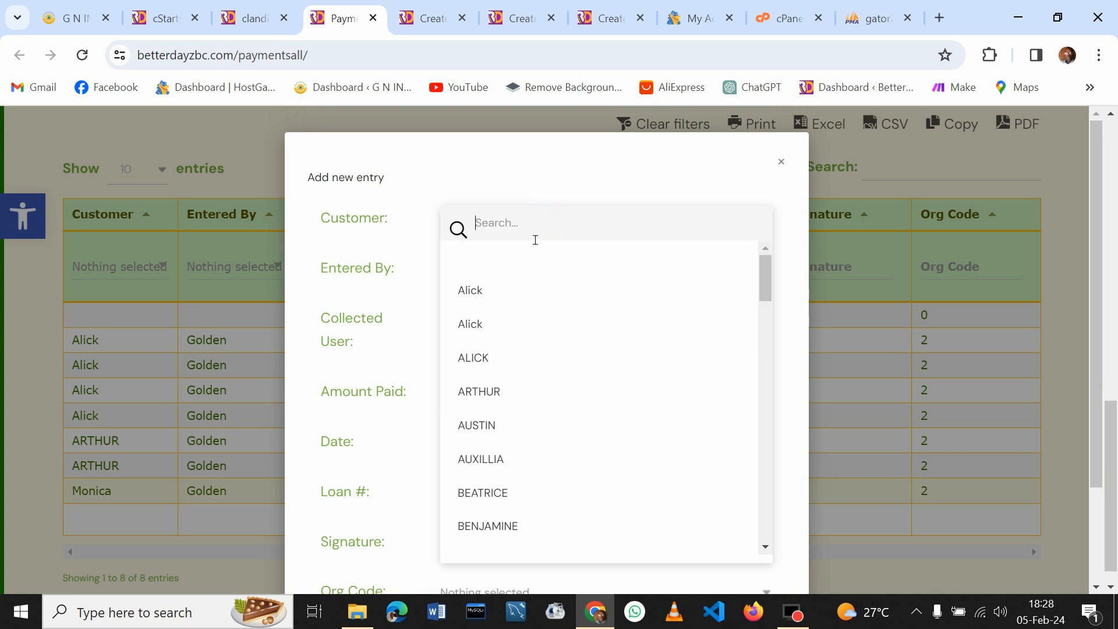
pyautogui.write('mo')
pyautogui.click(489, 292)
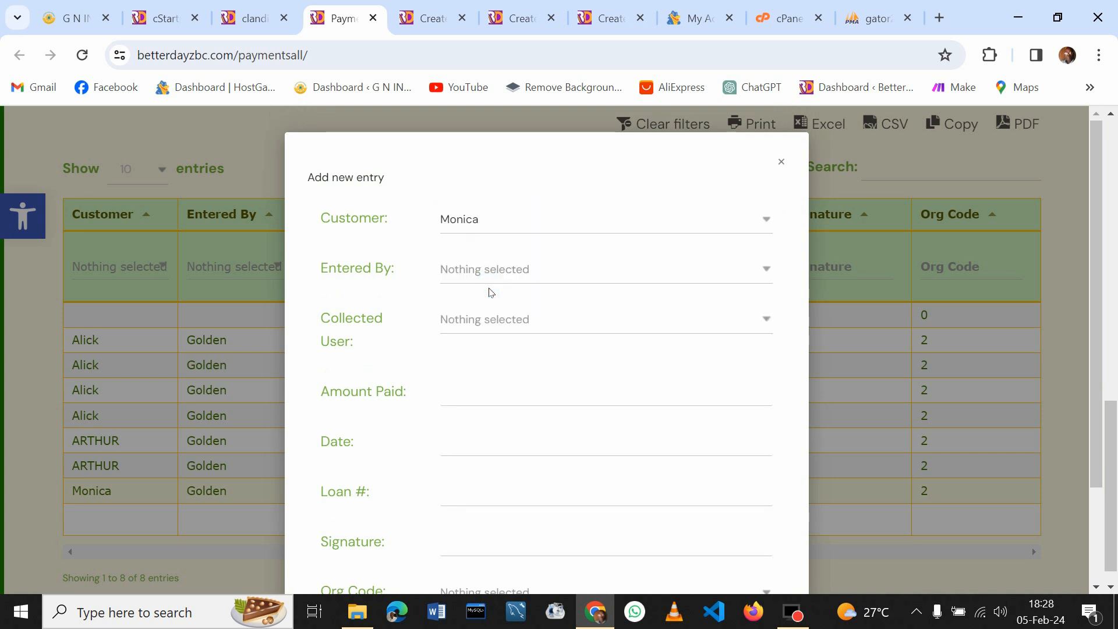
pyautogui.click(499, 269)
pyautogui.click(474, 338)
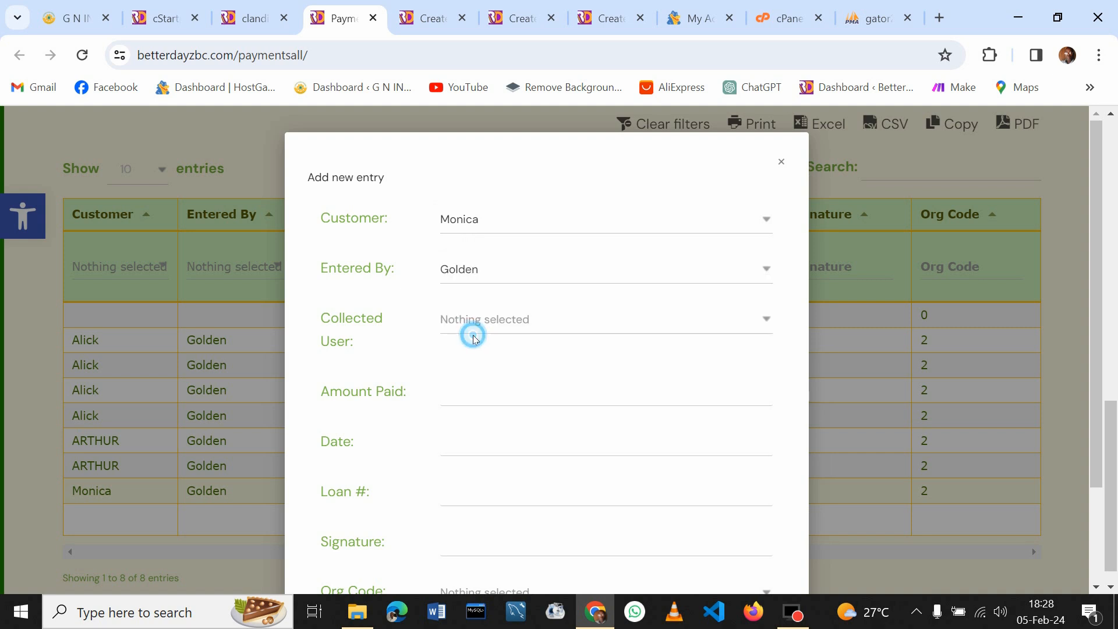
pyautogui.click(476, 320)
pyautogui.click(468, 389)
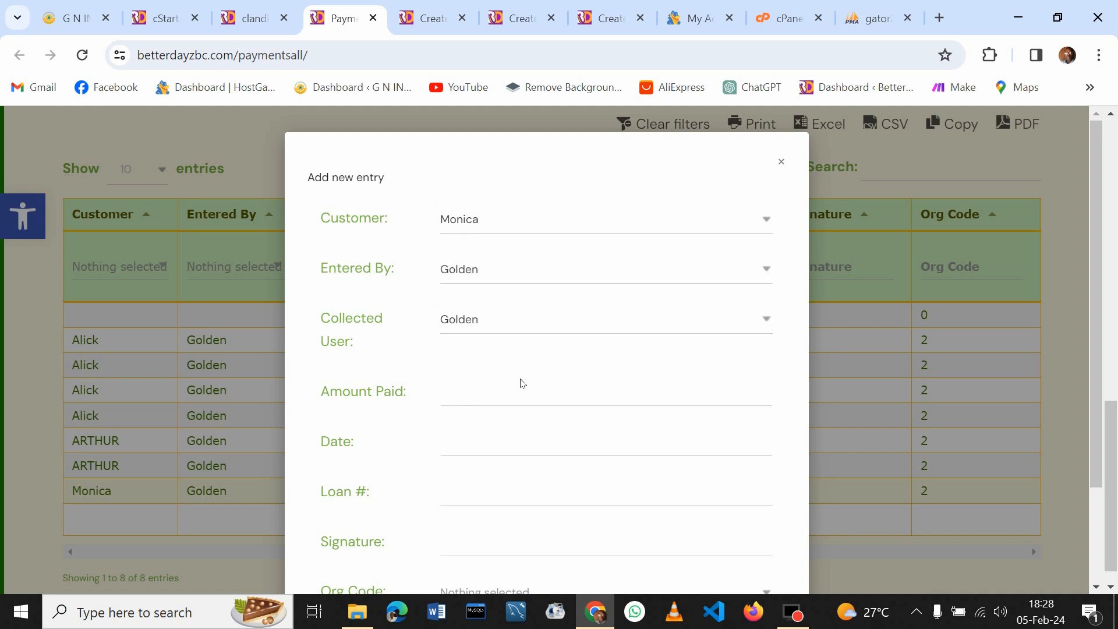
# Enter 1,850.00 paid on 05/02/2024 for loan 29 with Org Code 2
pyautogui.click(493, 399)
pyautogui.write('0.01')
pyautogui.press('BackSpace')
pyautogui.press('BackSpace')
pyautogui.write('1,850.00')
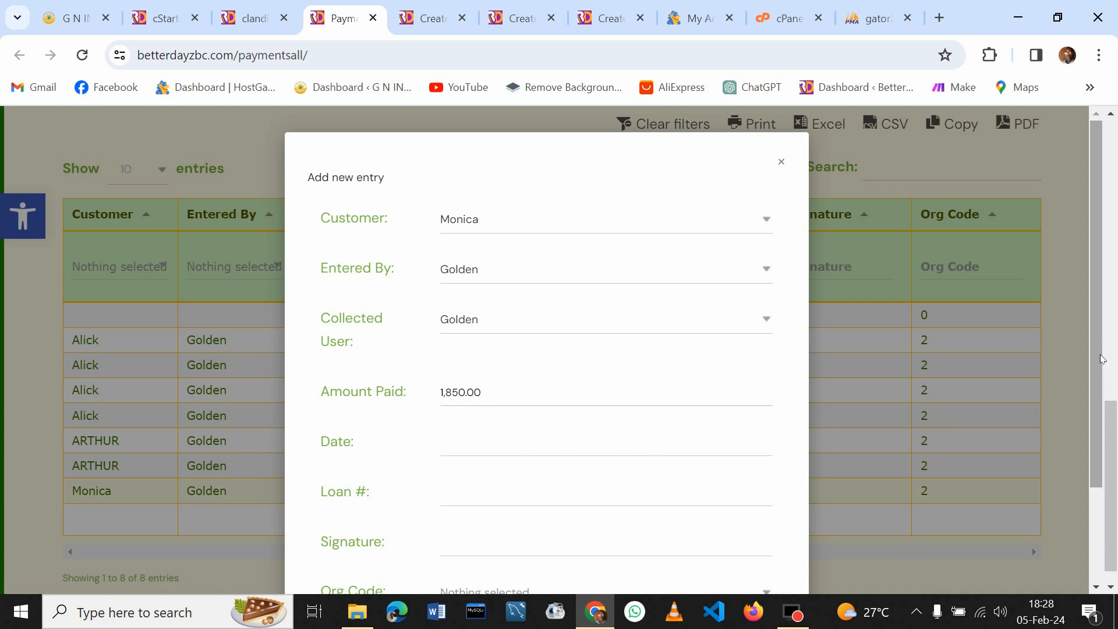
pyautogui.scroll(-2, 1095, 318)
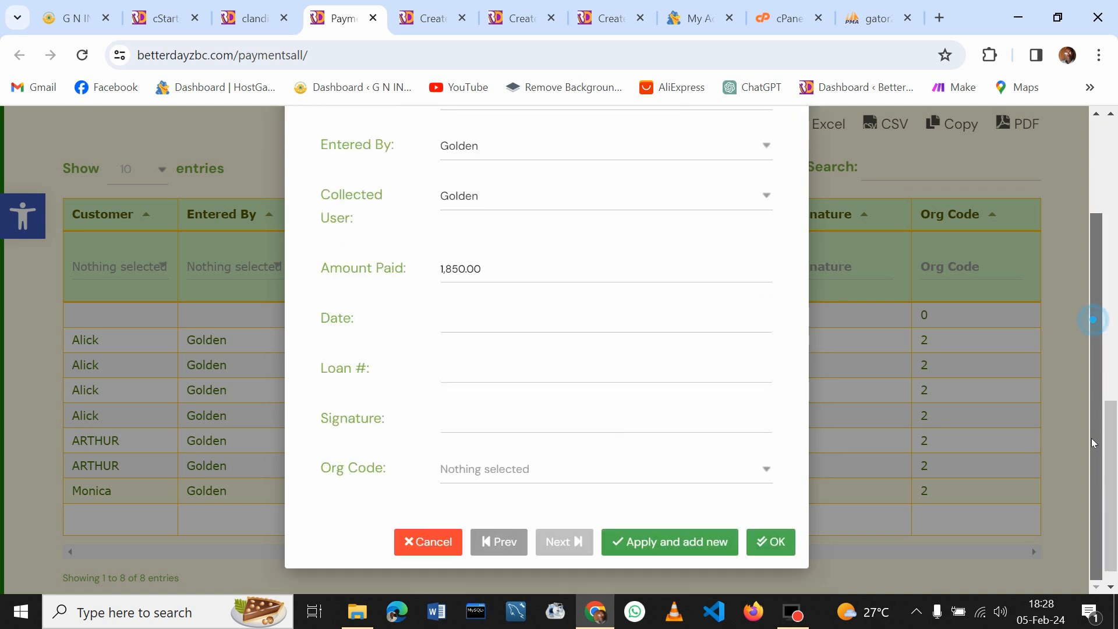
pyautogui.click(488, 318)
pyautogui.click(500, 491)
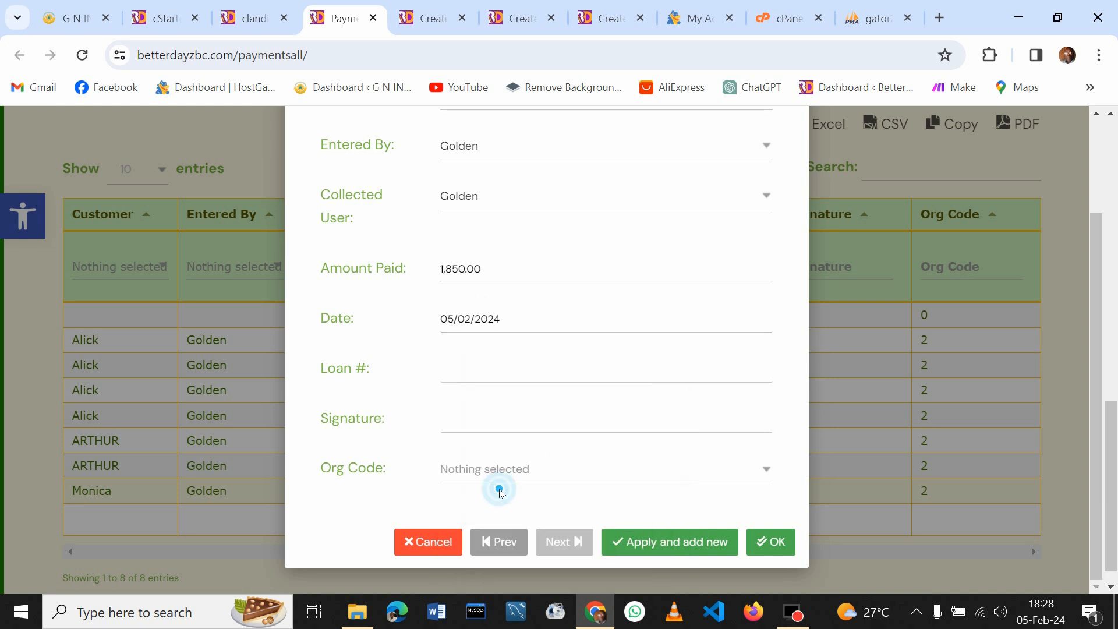
pyautogui.click(479, 374)
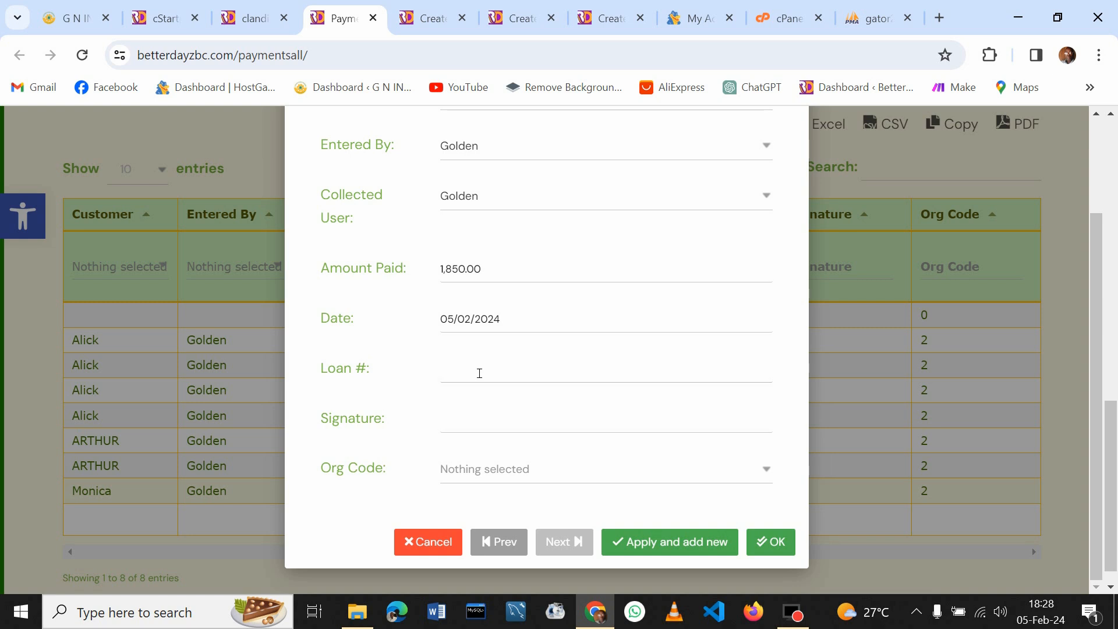
pyautogui.write('29')
pyautogui.click(484, 465)
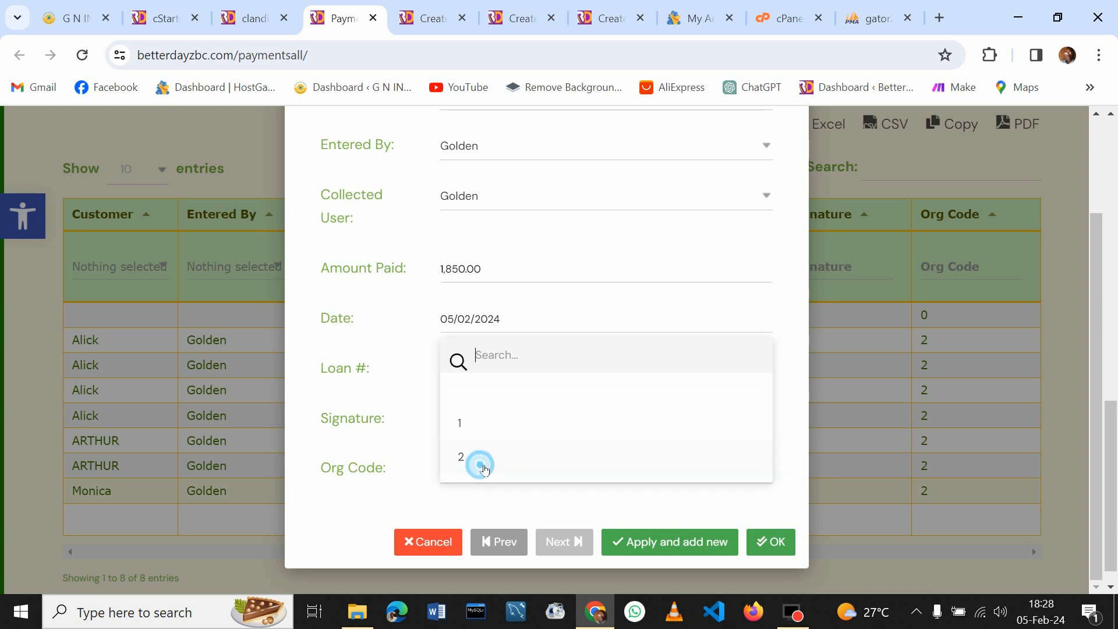
pyautogui.click(475, 458)
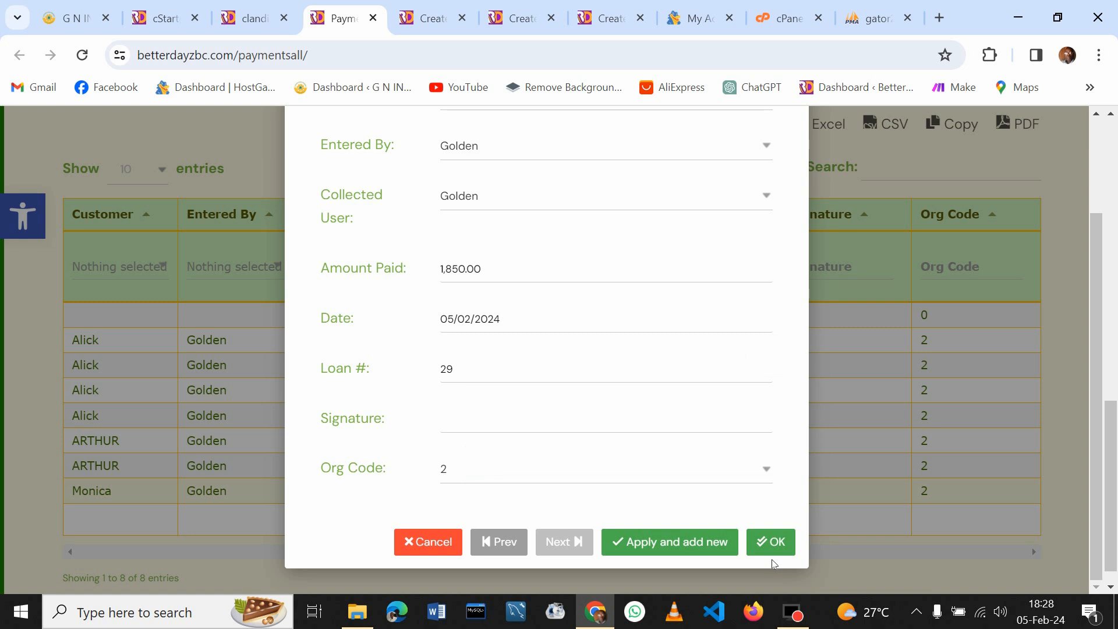
# Correct the amount paid from 1,850.00 to 1,800.00 and save the repayment
pyautogui.click(776, 540)
pyautogui.click(777, 541)
pyautogui.click(468, 274)
pyautogui.press('BackSpace')
pyautogui.press('BackSpace')
pyautogui.press('BackSpace')
pyautogui.press('BackSpace')
pyautogui.write('0000')
pyautogui.click(773, 544)
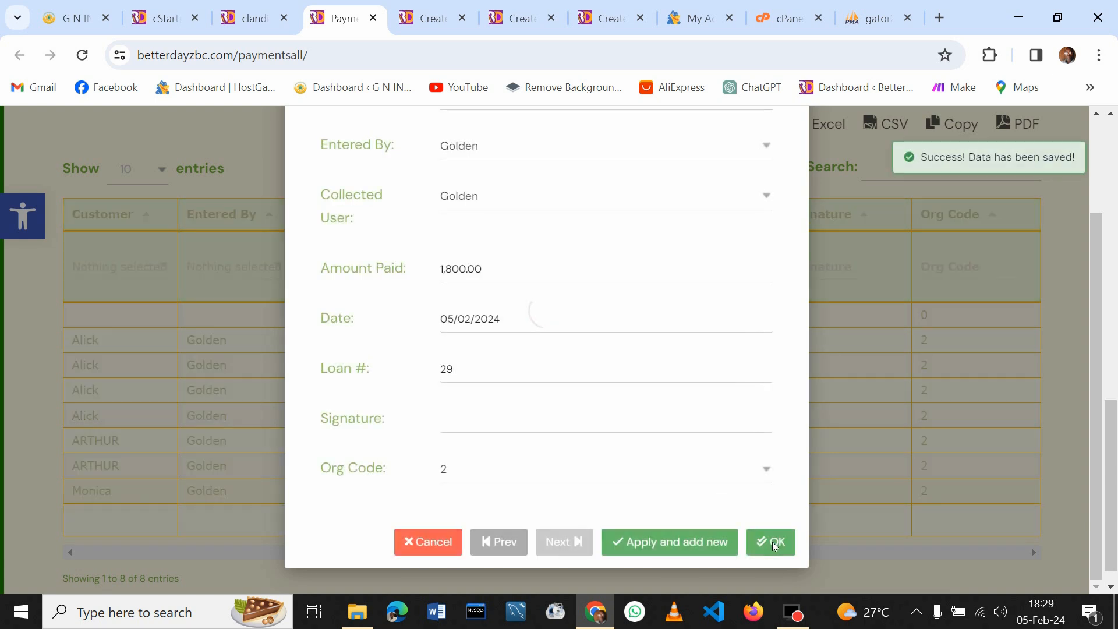
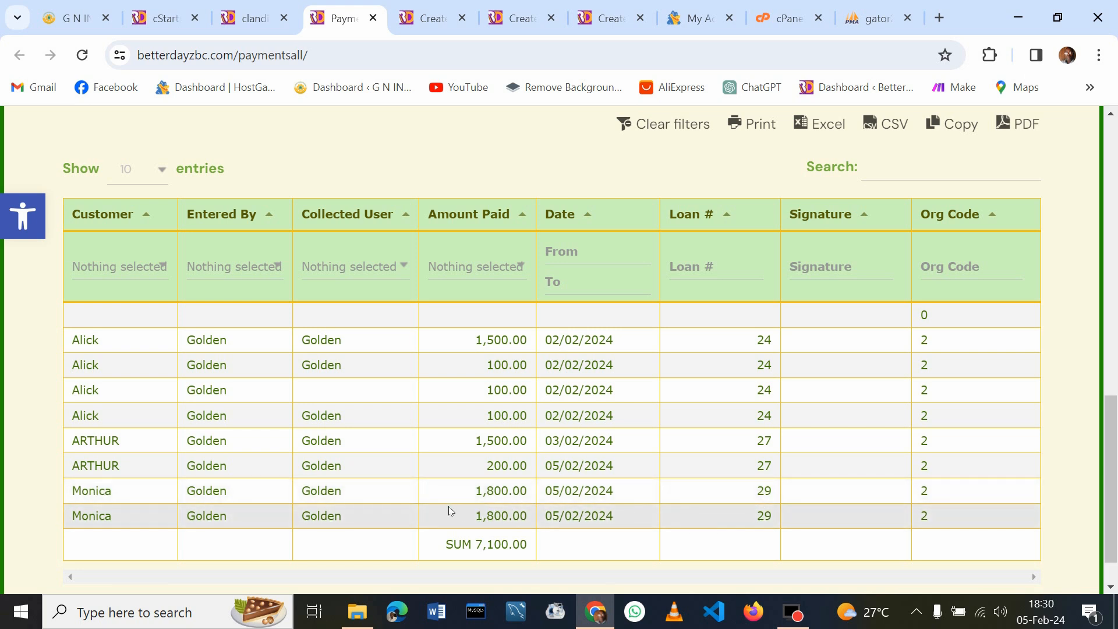
# Start a new payment for Monica, with Golden as both the entering and collecting user
pyautogui.click(437, 496)
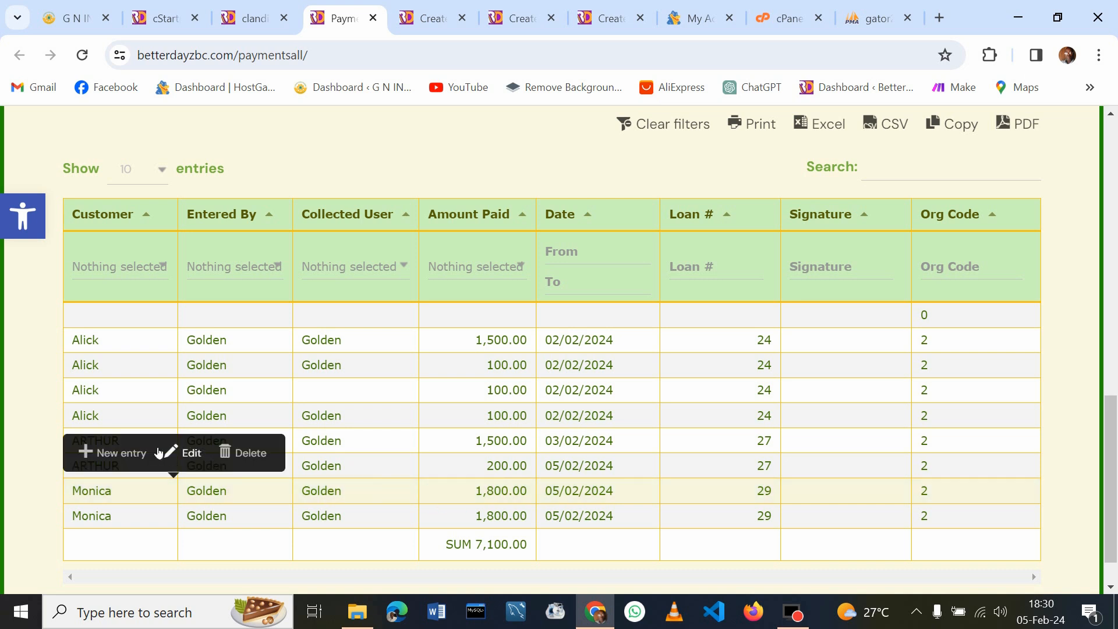
pyautogui.click(122, 451)
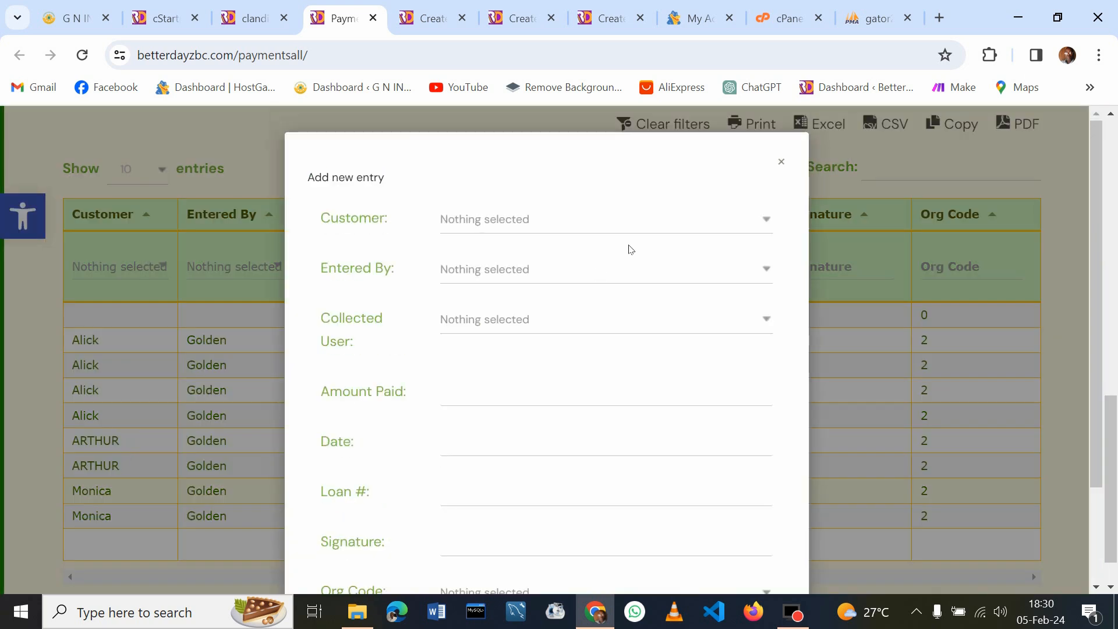
pyautogui.click(613, 226)
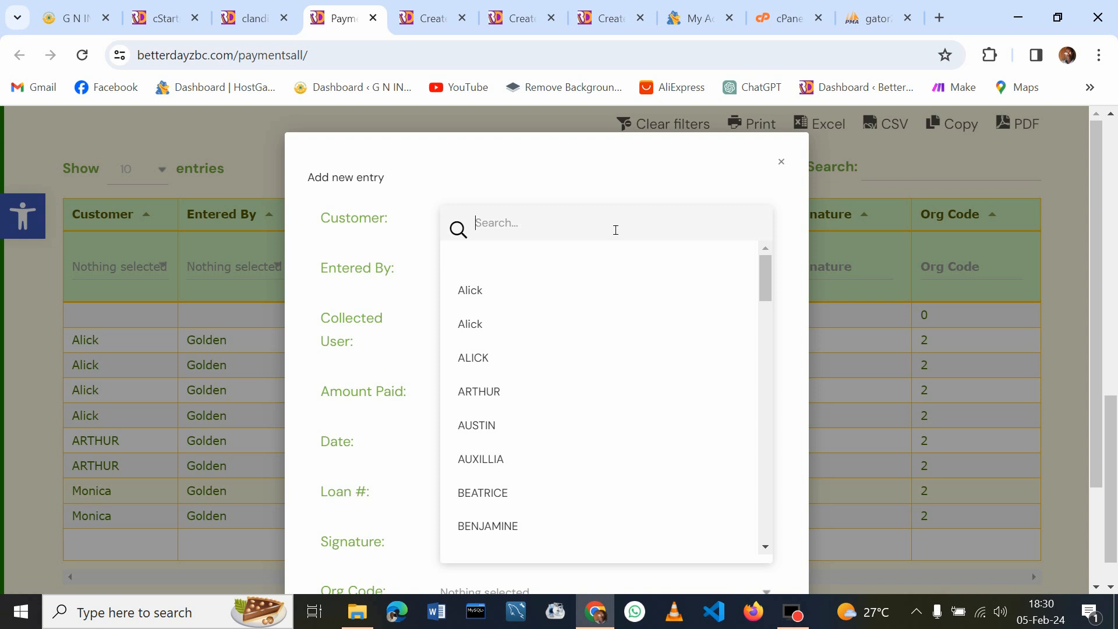
pyautogui.write('mo')
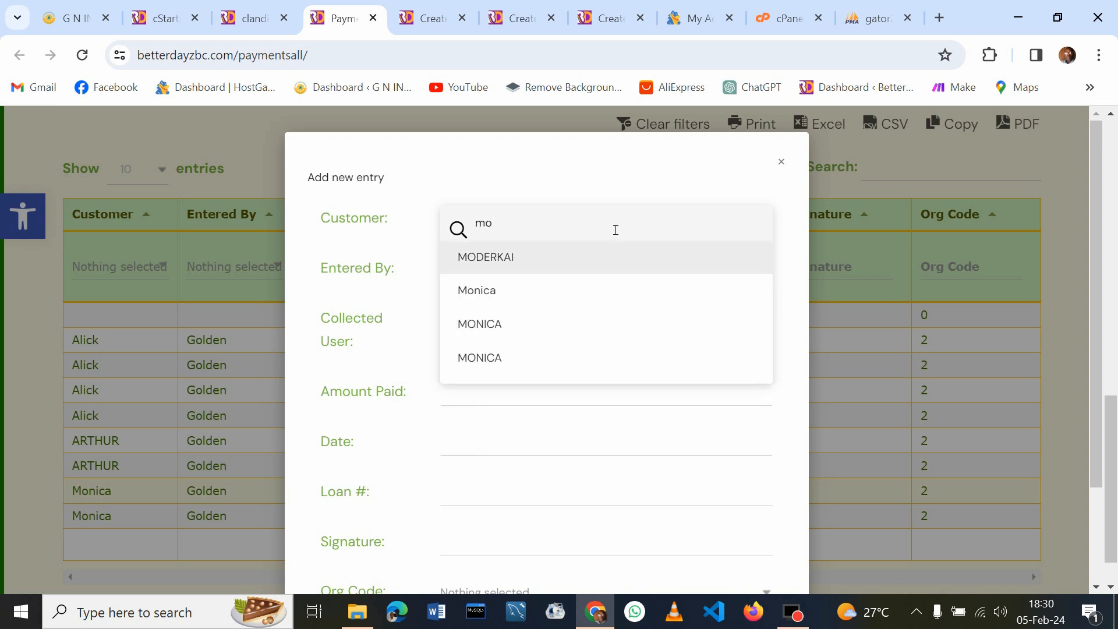
pyautogui.click(494, 286)
pyautogui.click(495, 266)
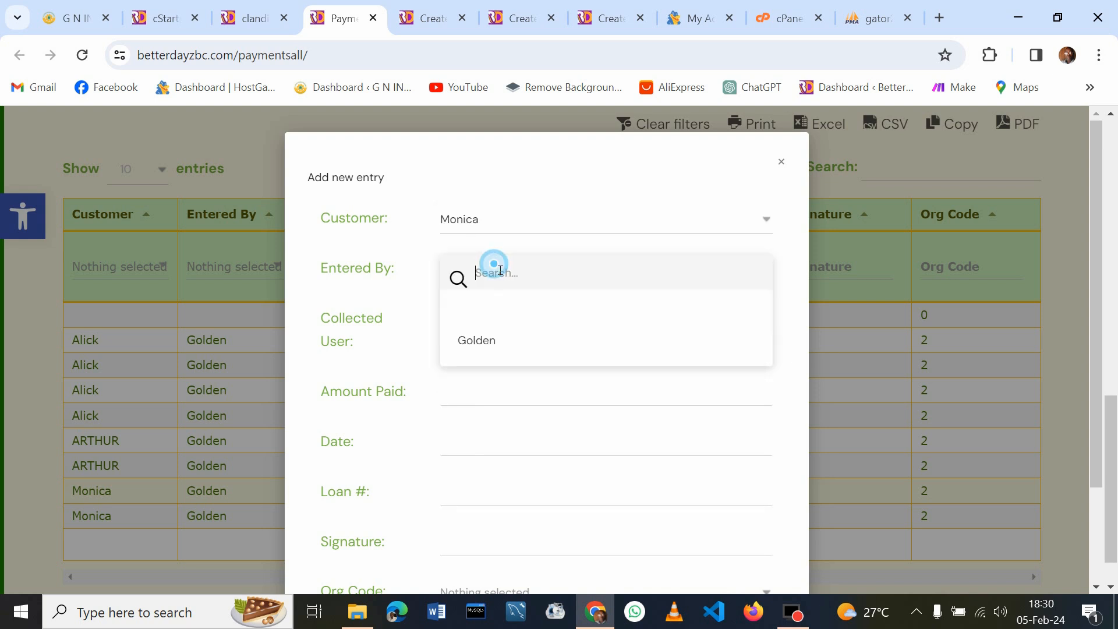
pyautogui.click(487, 345)
pyautogui.click(501, 324)
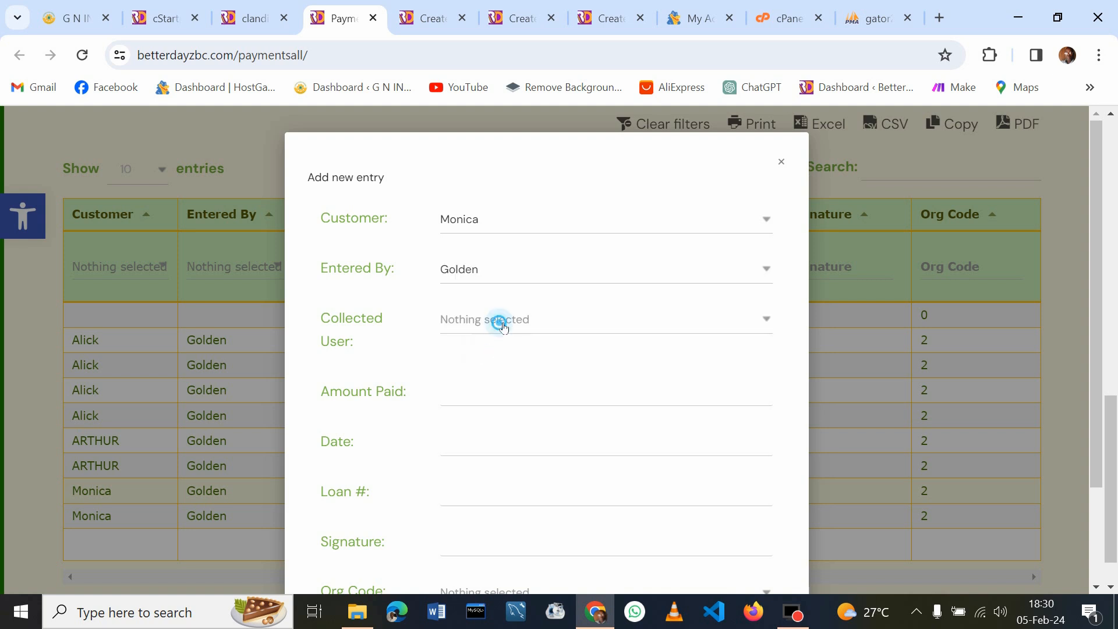
pyautogui.click(481, 392)
# Enter 5.00 paid on 05/02/2024 for loan 29 with Org Code 2, and save it
pyautogui.click(507, 394)
pyautogui.write('0.05')
pyautogui.write('00')
pyautogui.click(494, 443)
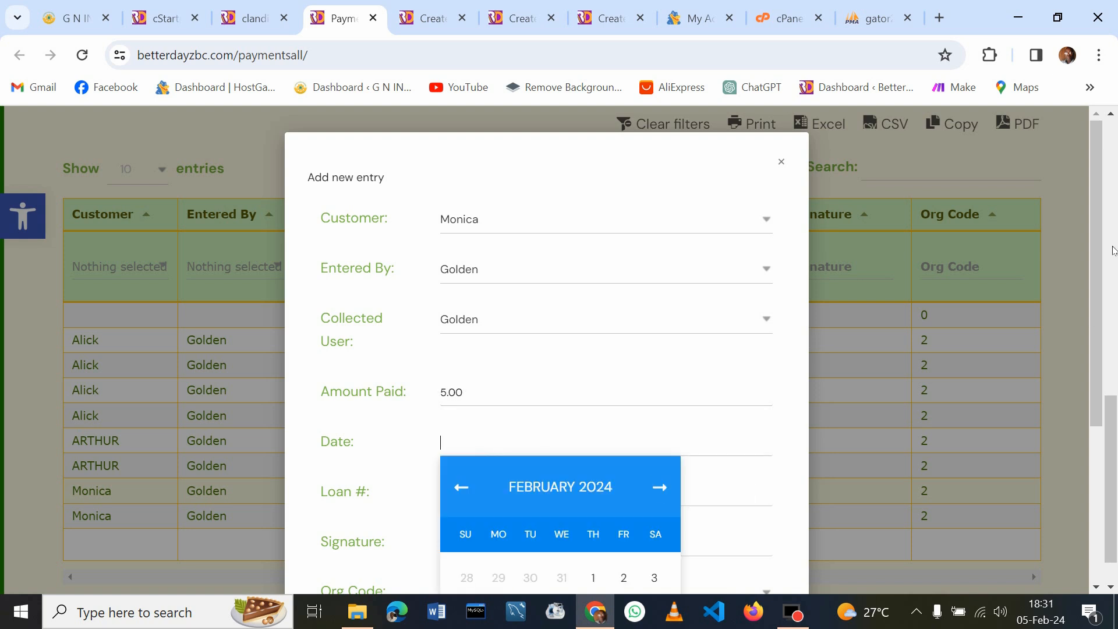
pyautogui.scroll(-2, 1099, 233)
pyautogui.click(482, 319)
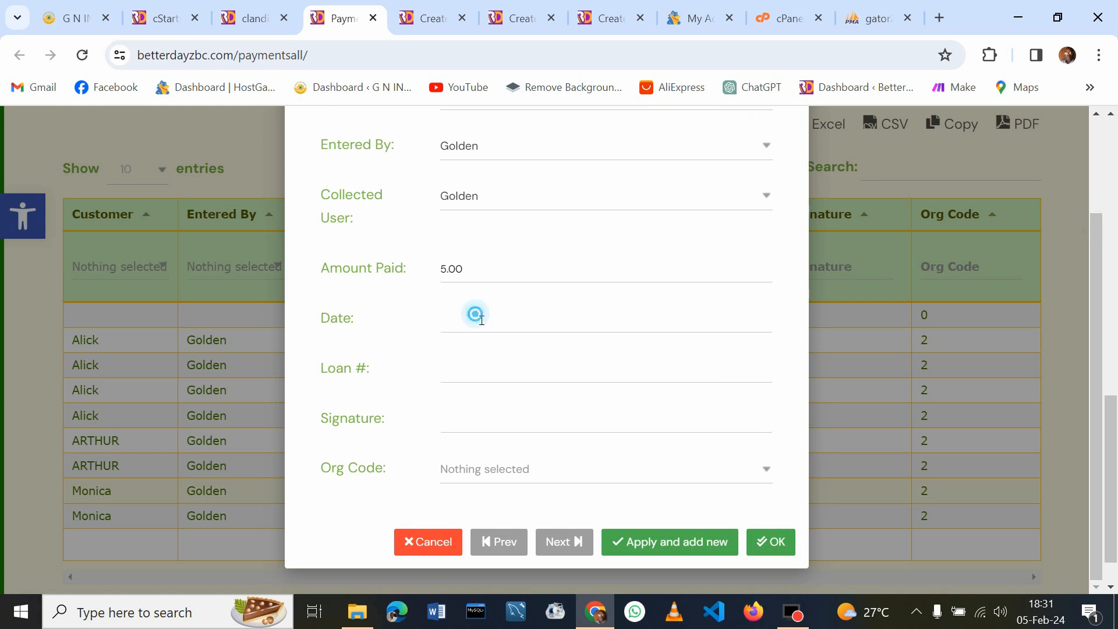
pyautogui.click(499, 488)
pyautogui.click(496, 369)
pyautogui.write('29')
pyautogui.click(510, 472)
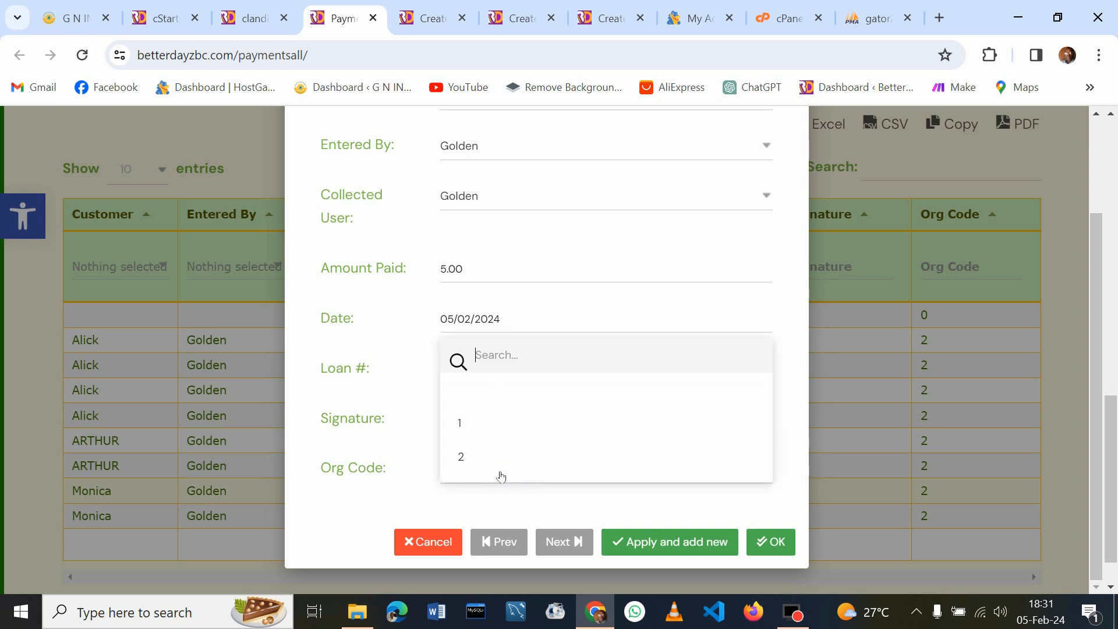
pyautogui.click(479, 464)
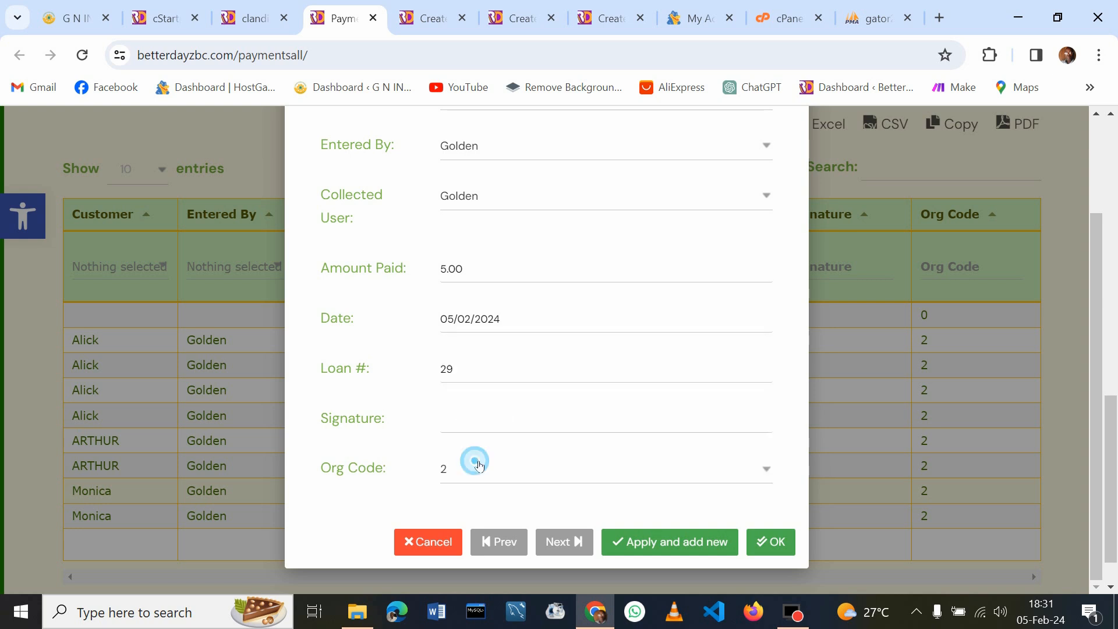
pyautogui.click(778, 547)
# Cancel the Add new entry form to return to the payments list
pyautogui.click(413, 544)
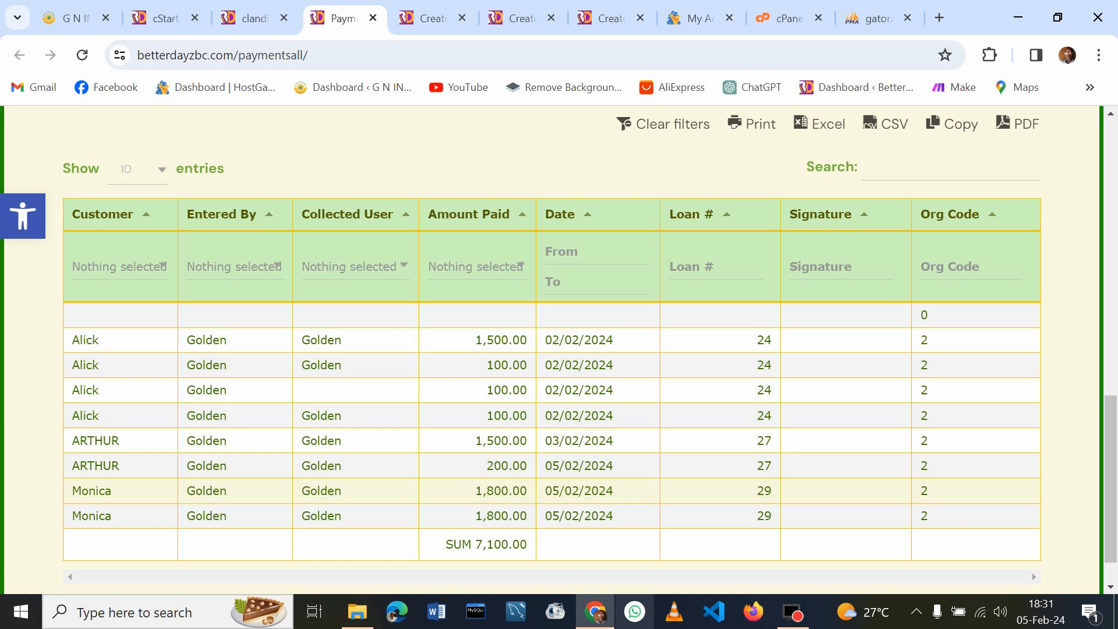
pyautogui.moveTo(801, 619)
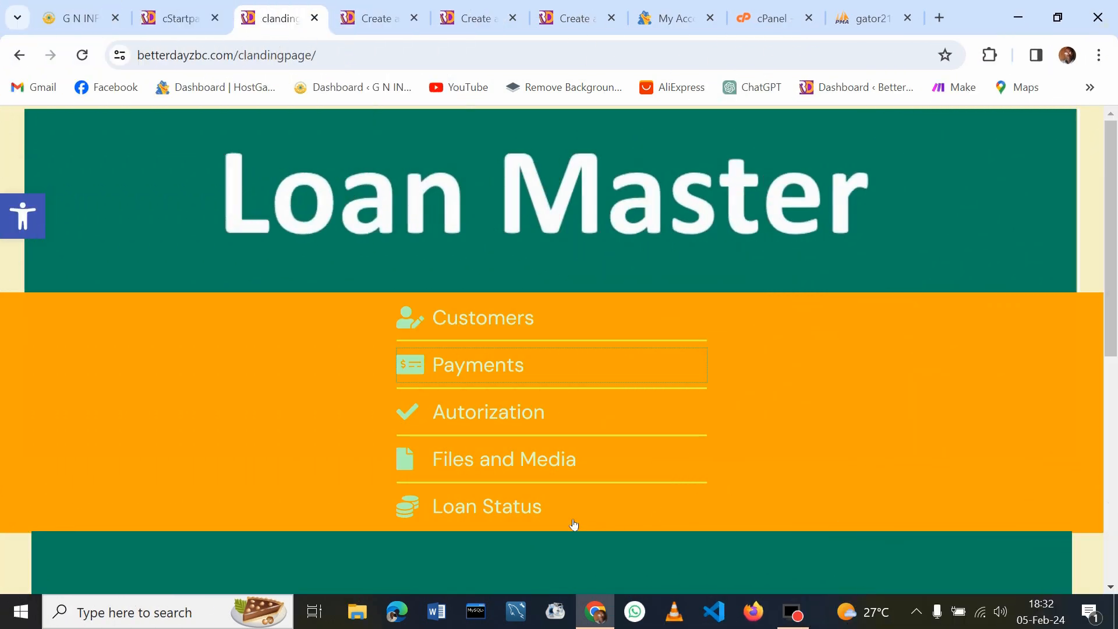
# Go from the landing page to the All Loans Status page
pyautogui.click(450, 510)
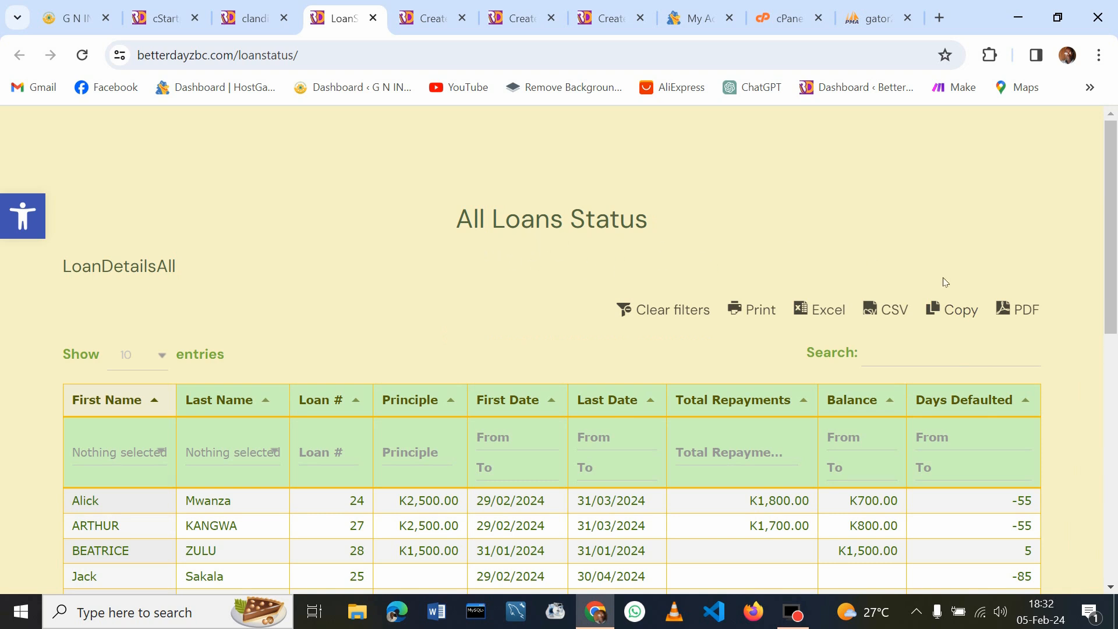
pyautogui.moveTo(1113, 201); pyautogui.dragTo(1116, 275)
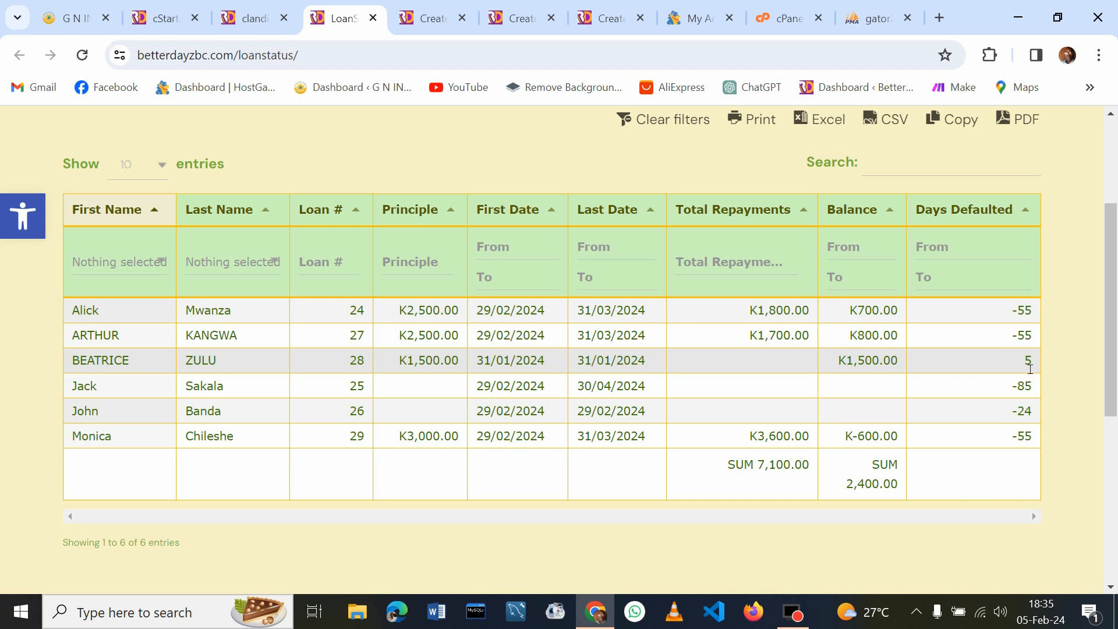
# Try 1 and then 0 as the minimum Days Defaulted filter, then clear it
pyautogui.click(965, 256)
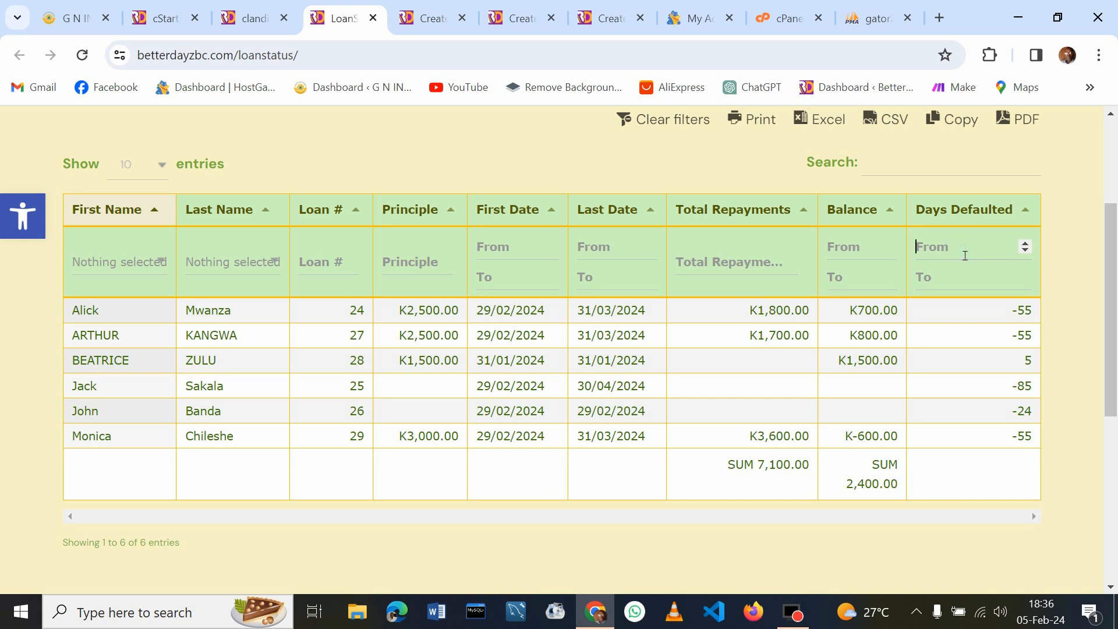
pyautogui.write('1')
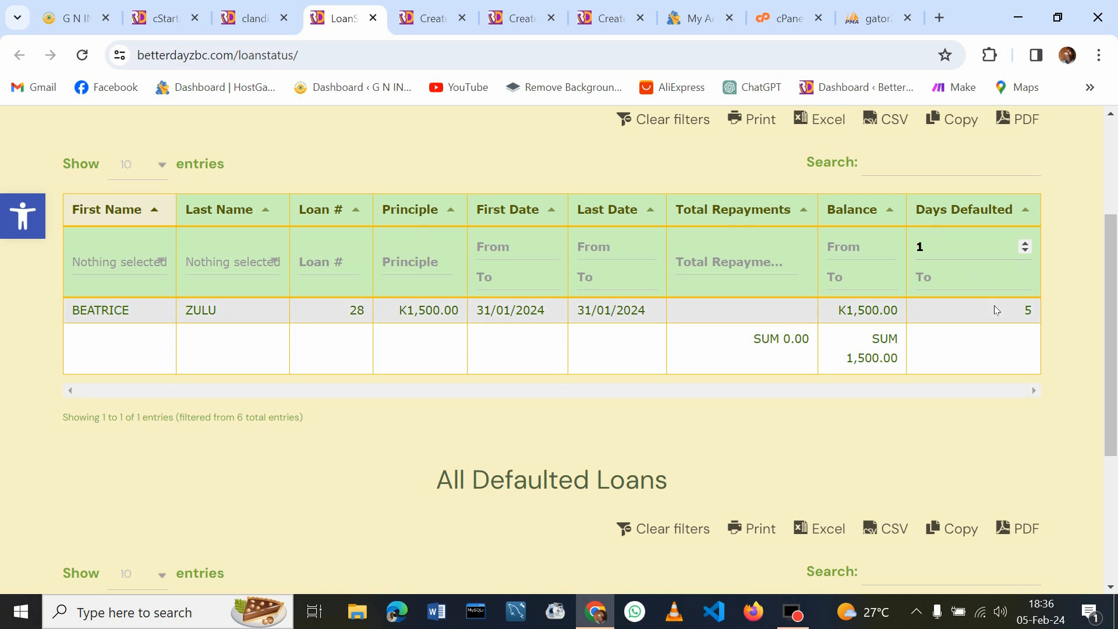
pyautogui.press('BackSpace')
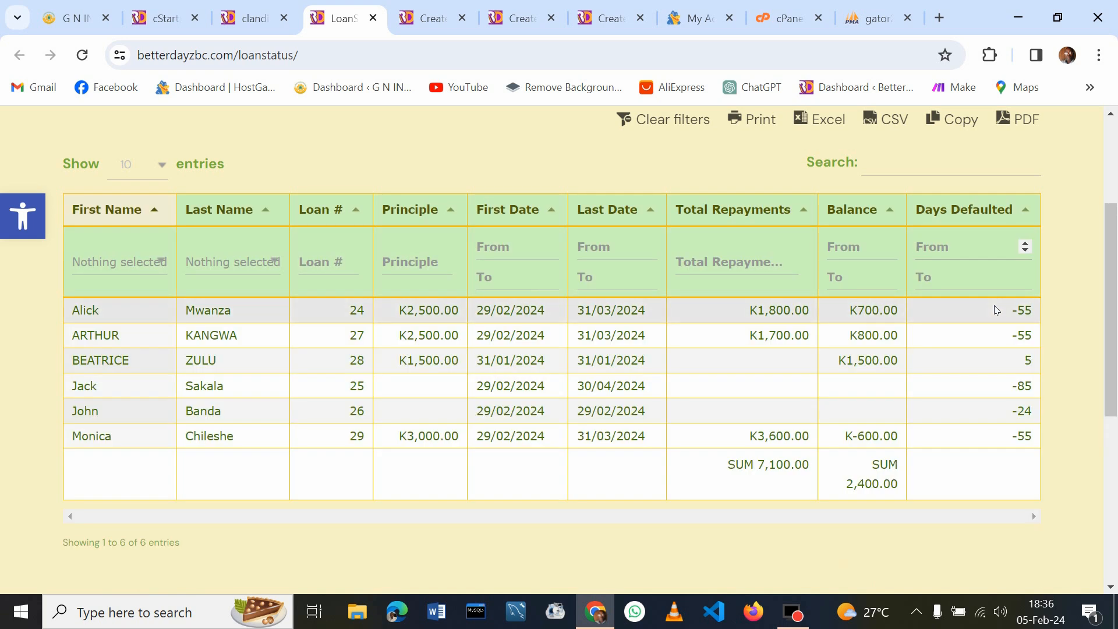
pyautogui.write('0')
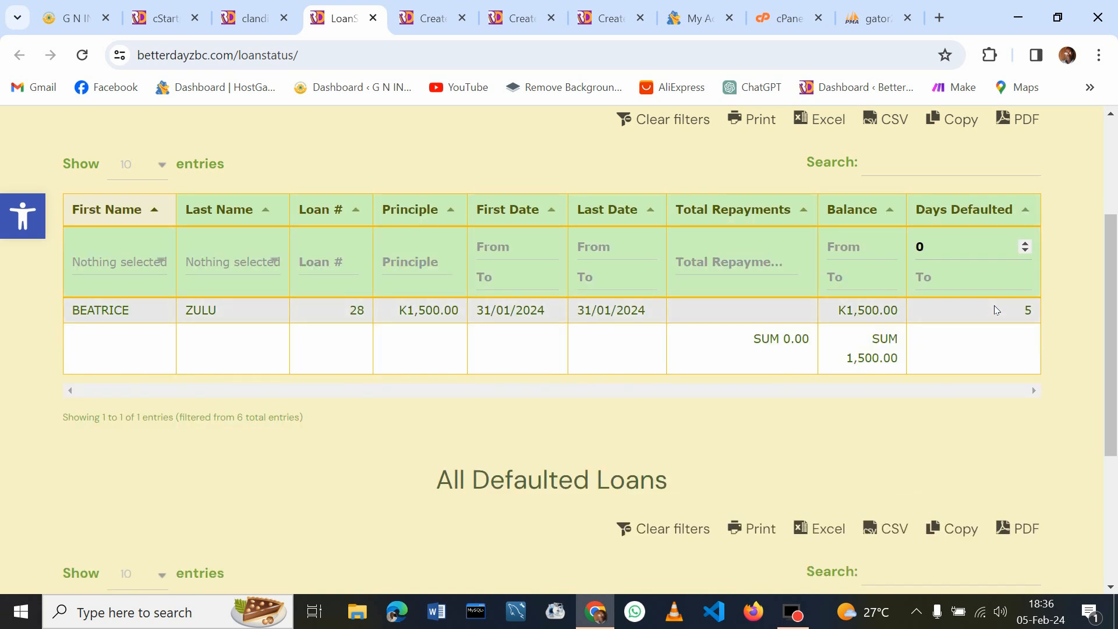
pyautogui.press('BackSpace')
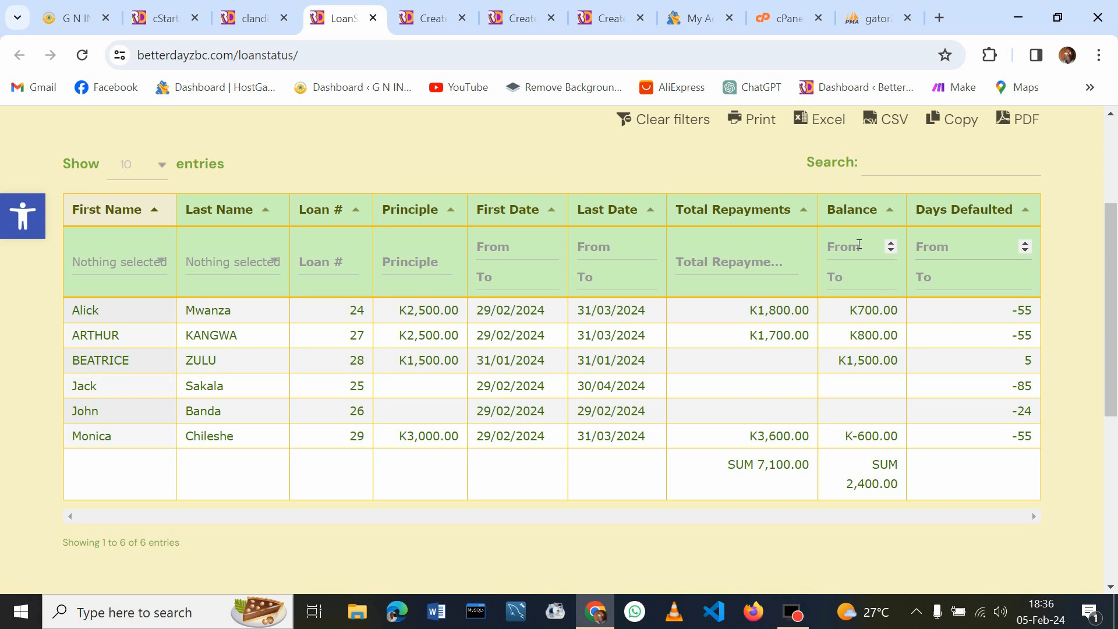
# Filter First Date from 03/02/2024 to 06/04/2024, leaving 5 loans with balances summing 900.00
pyautogui.click(500, 255)
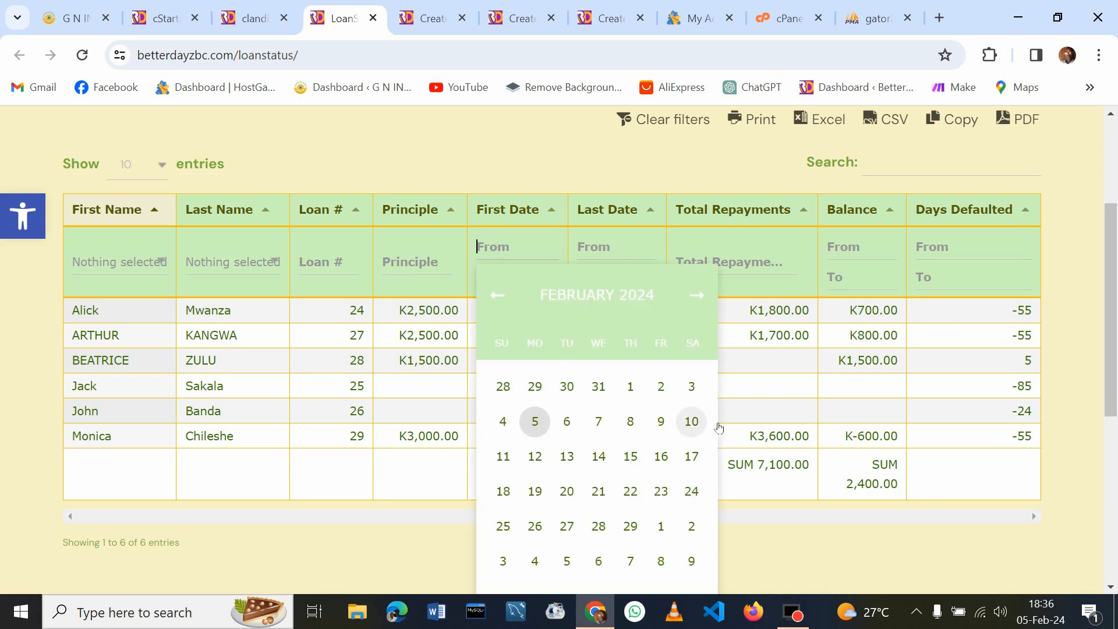
pyautogui.click(697, 387)
pyautogui.click(492, 279)
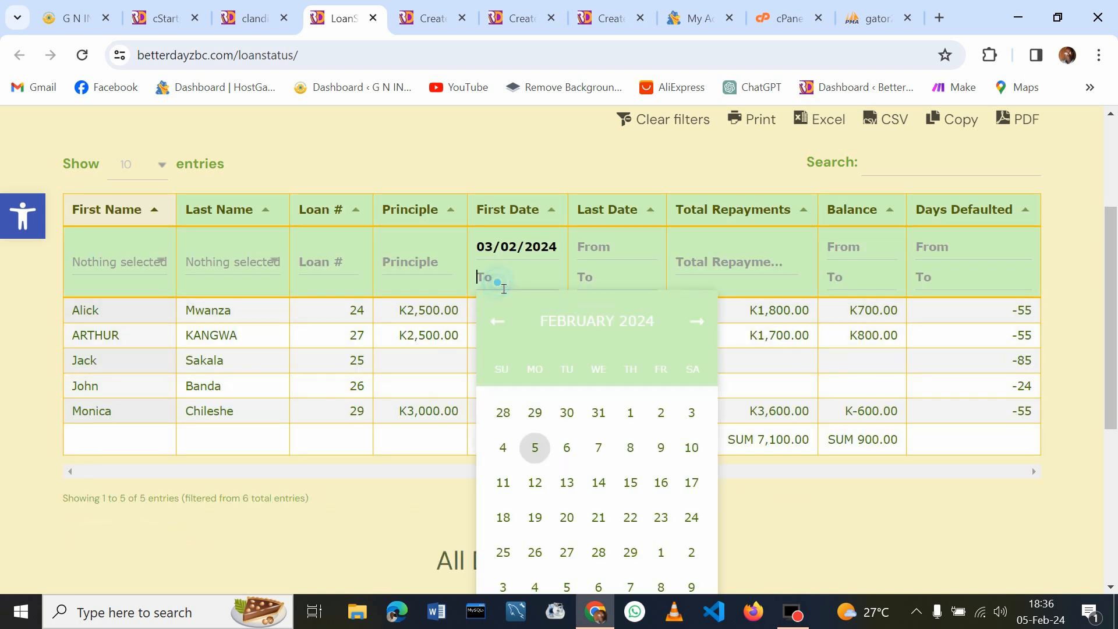
pyautogui.click(536, 450)
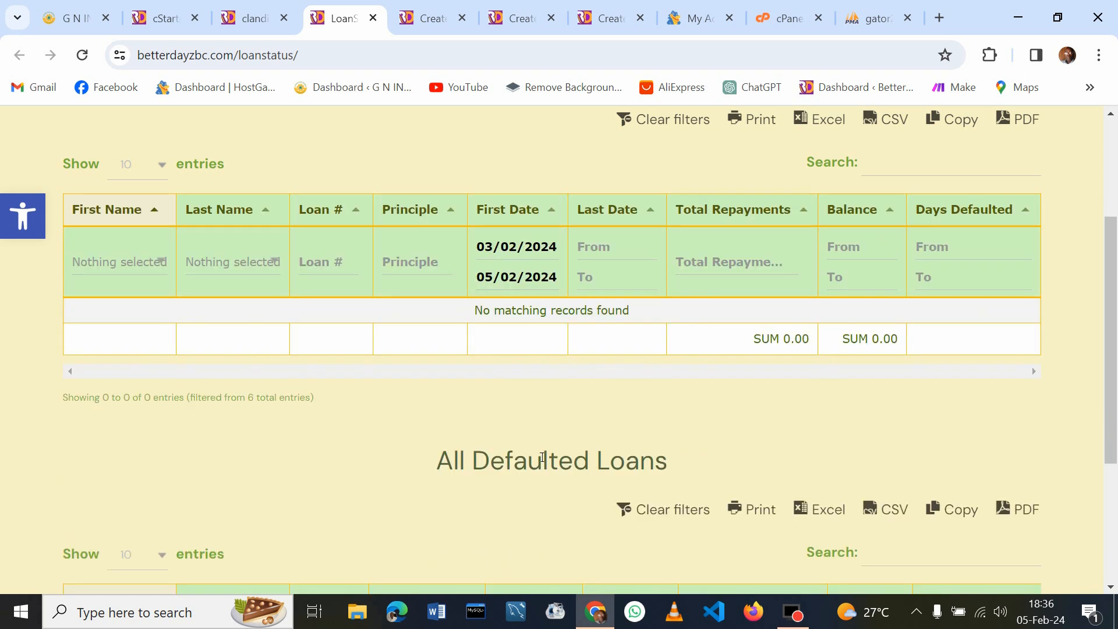
pyautogui.click(527, 288)
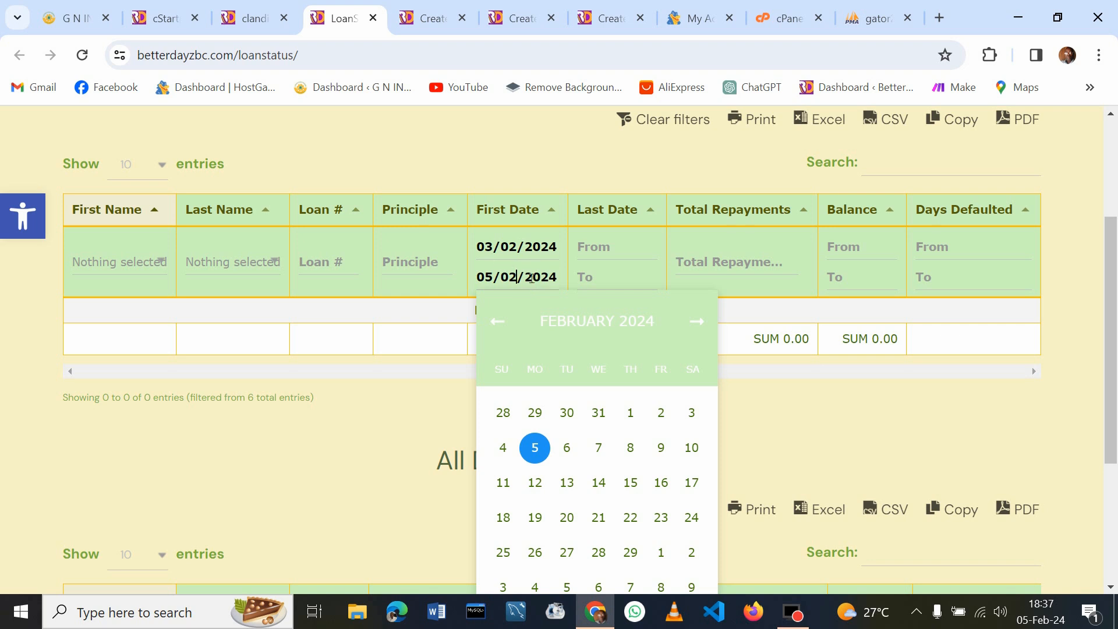
pyautogui.click(556, 280)
pyautogui.click(702, 322)
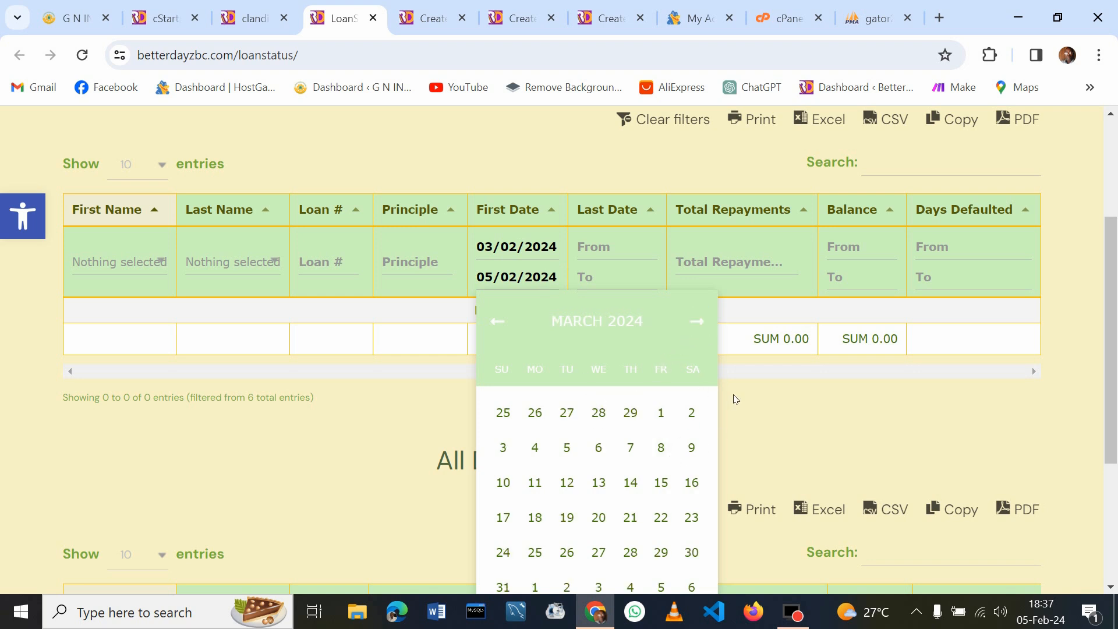
pyautogui.click(693, 587)
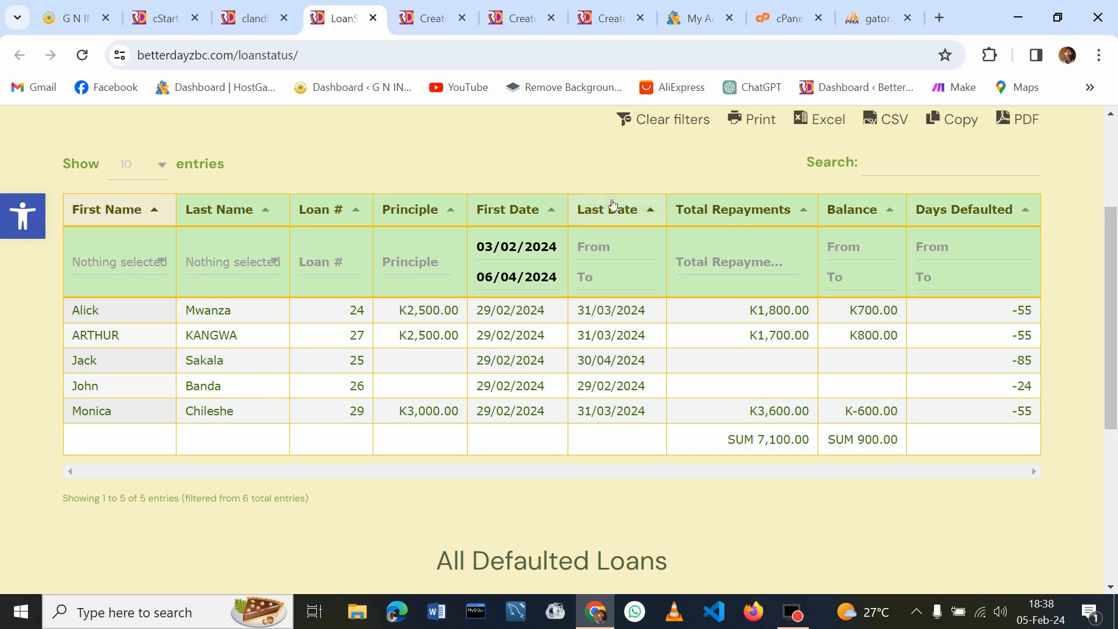
# Clear all filters so the table lists all 6 loans, with balances summing 2,400.00
pyautogui.click(647, 127)
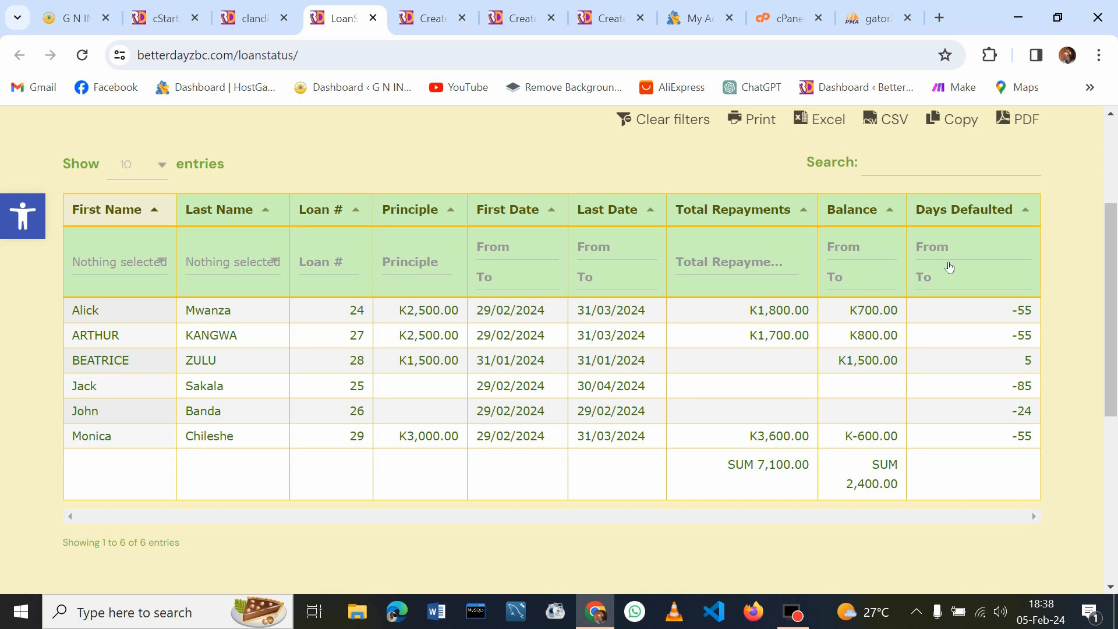
# Scroll down to the All Defaulted Loans table showing loan 28 with a K1,500.00 balance
pyautogui.moveTo(1113, 231); pyautogui.dragTo(1115, 400)
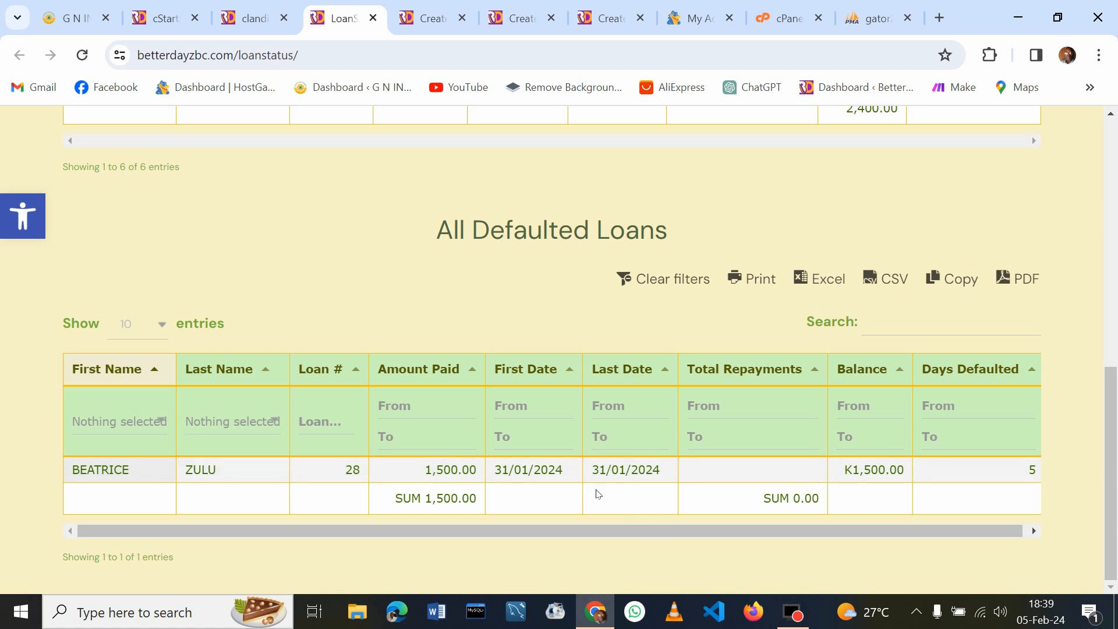
pyautogui.moveTo(1115, 428); pyautogui.dragTo(1056, 469)
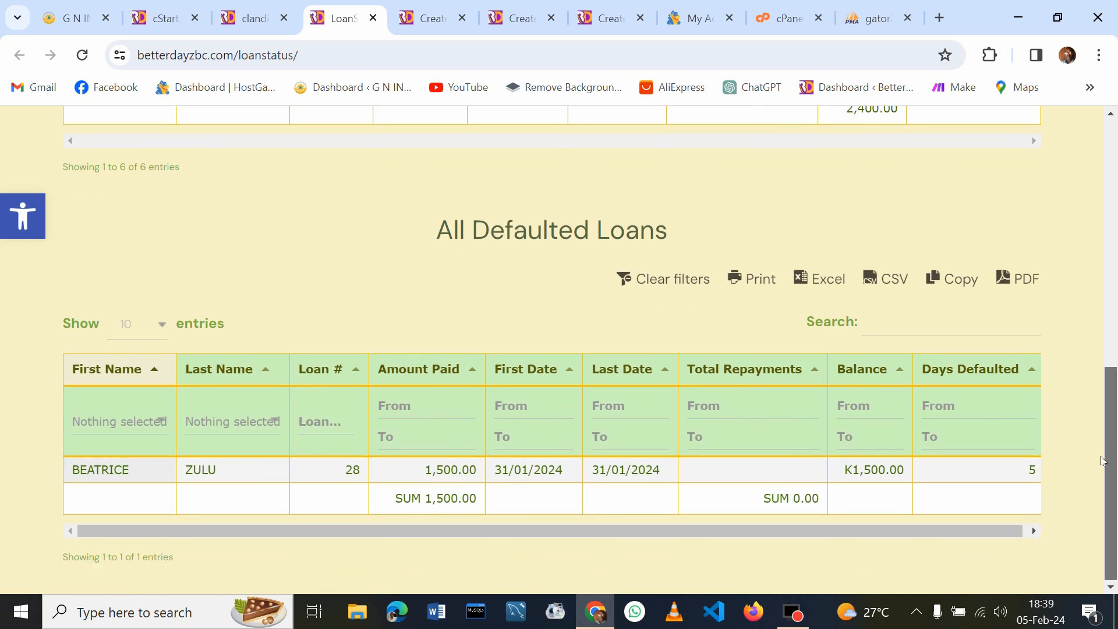
pyautogui.moveTo(1112, 448); pyautogui.dragTo(1109, 337)
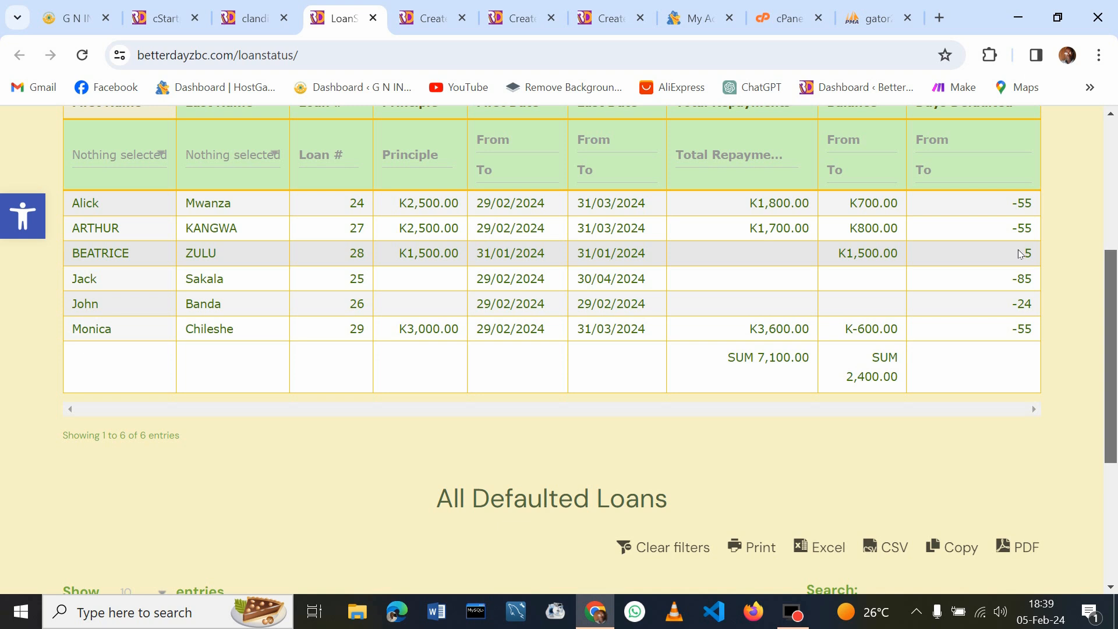
pyautogui.moveTo(1112, 293); pyautogui.dragTo(1115, 362)
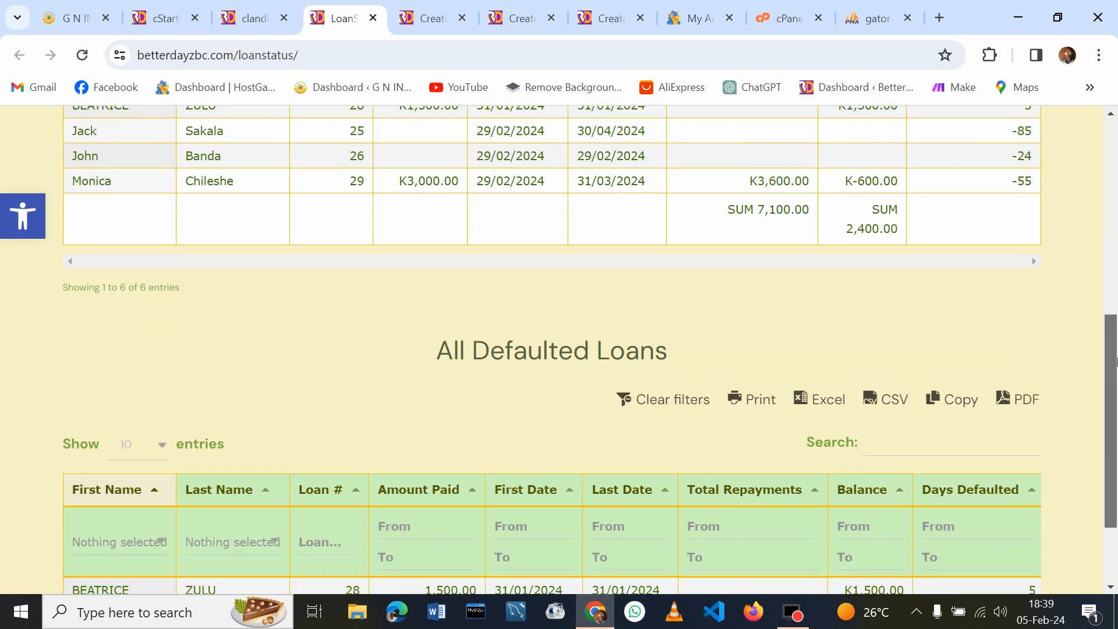
pyautogui.moveTo(797, 613)
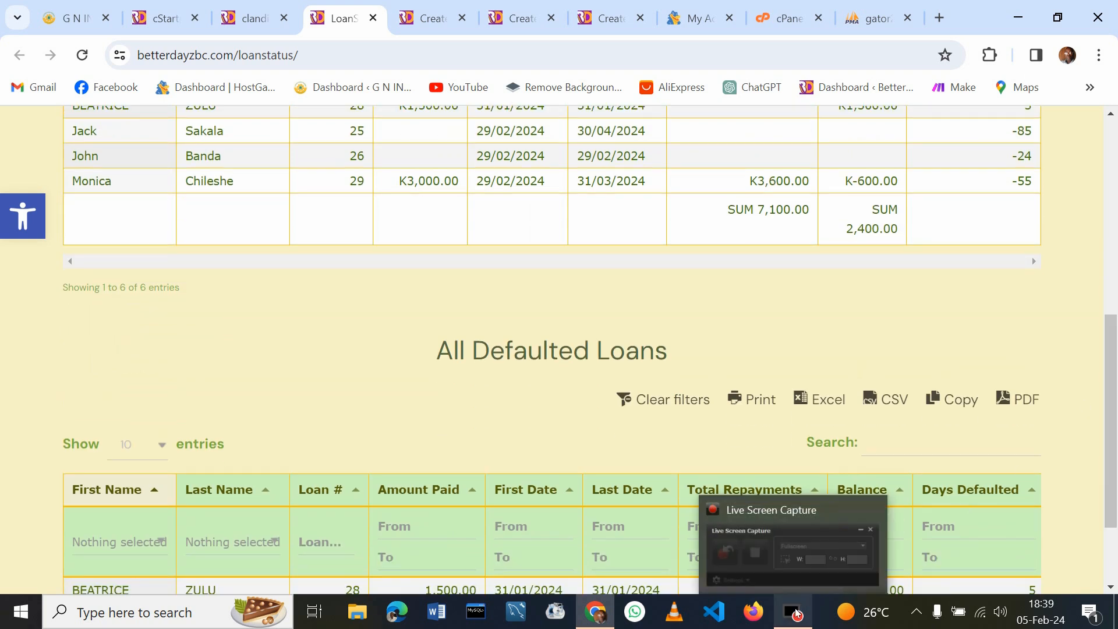